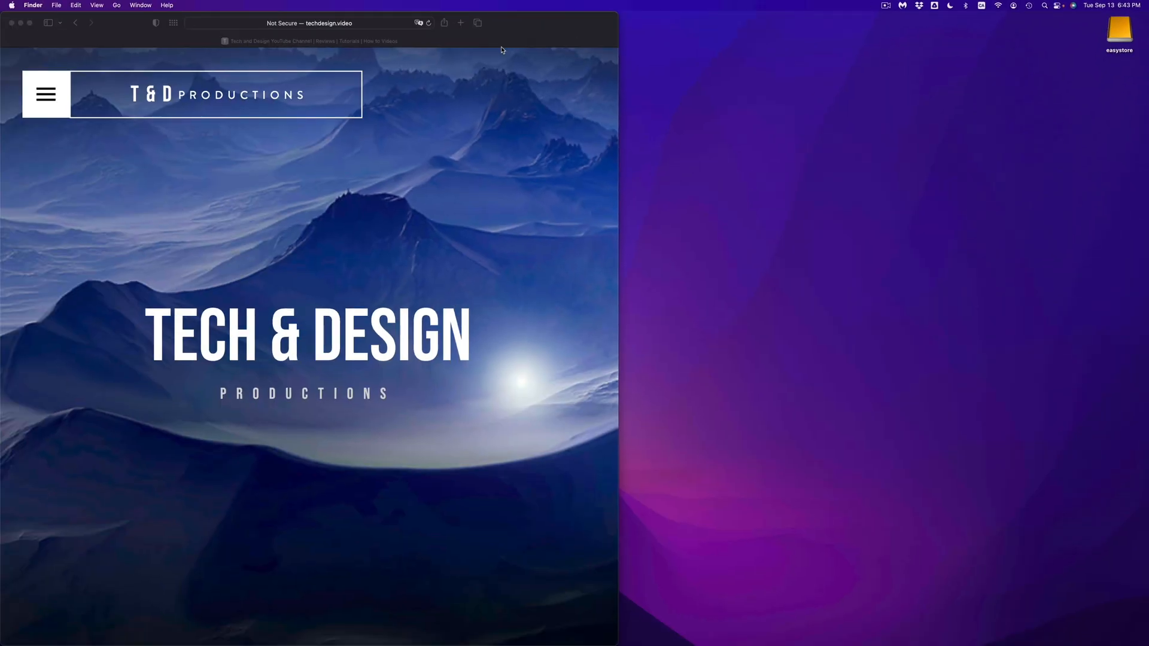
- Check the External disks setting in Finder's sidebar preferences, and open a Finder window
mouse_move(436, 636)
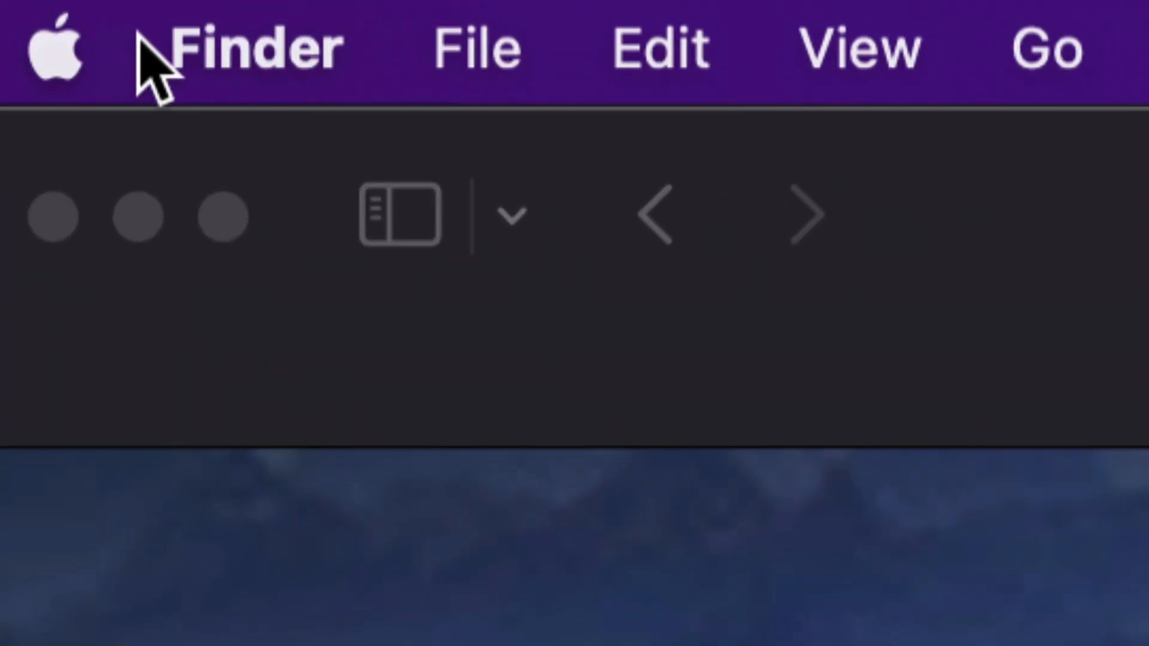
left_click(294, 54)
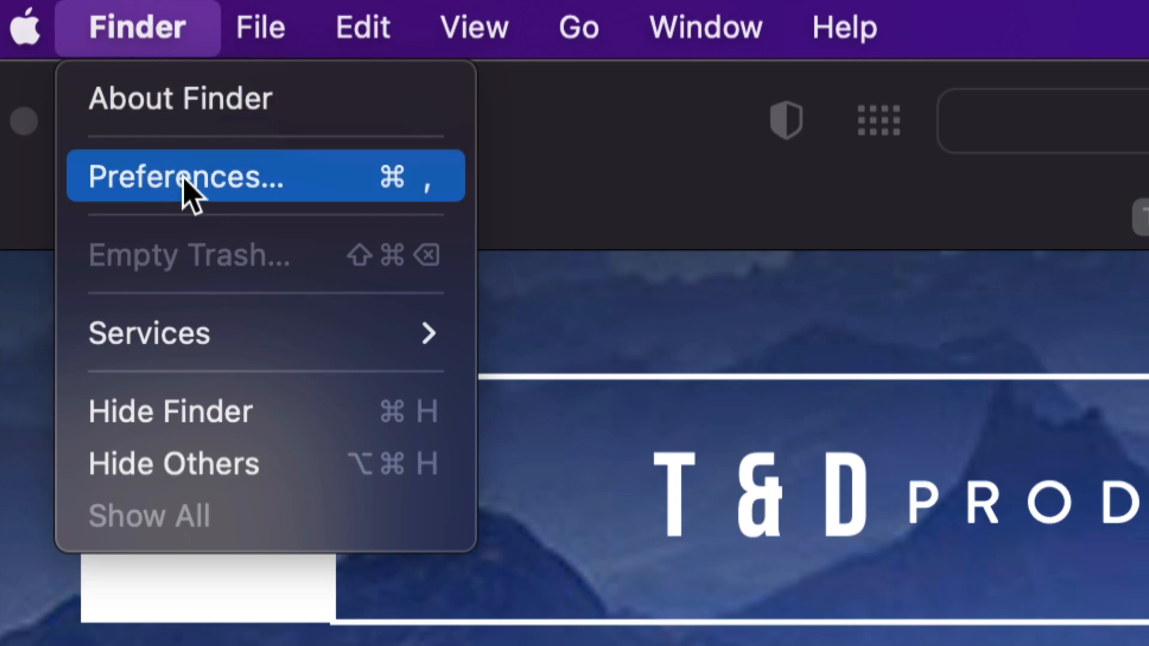
left_click(205, 184)
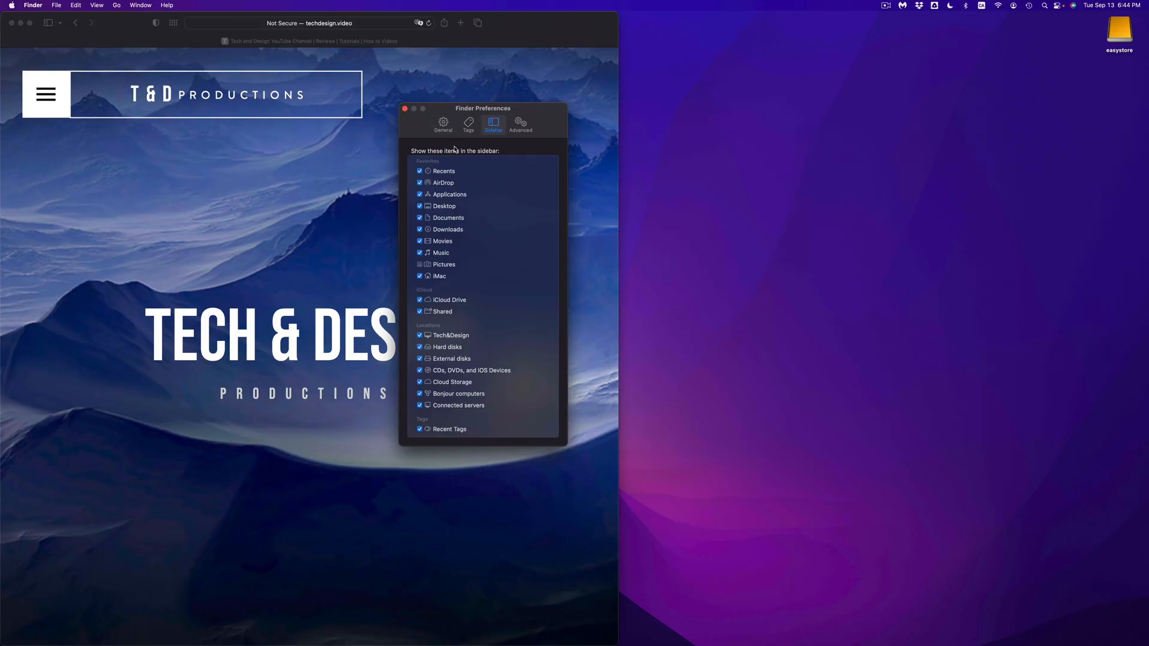
mouse_move(200, 640)
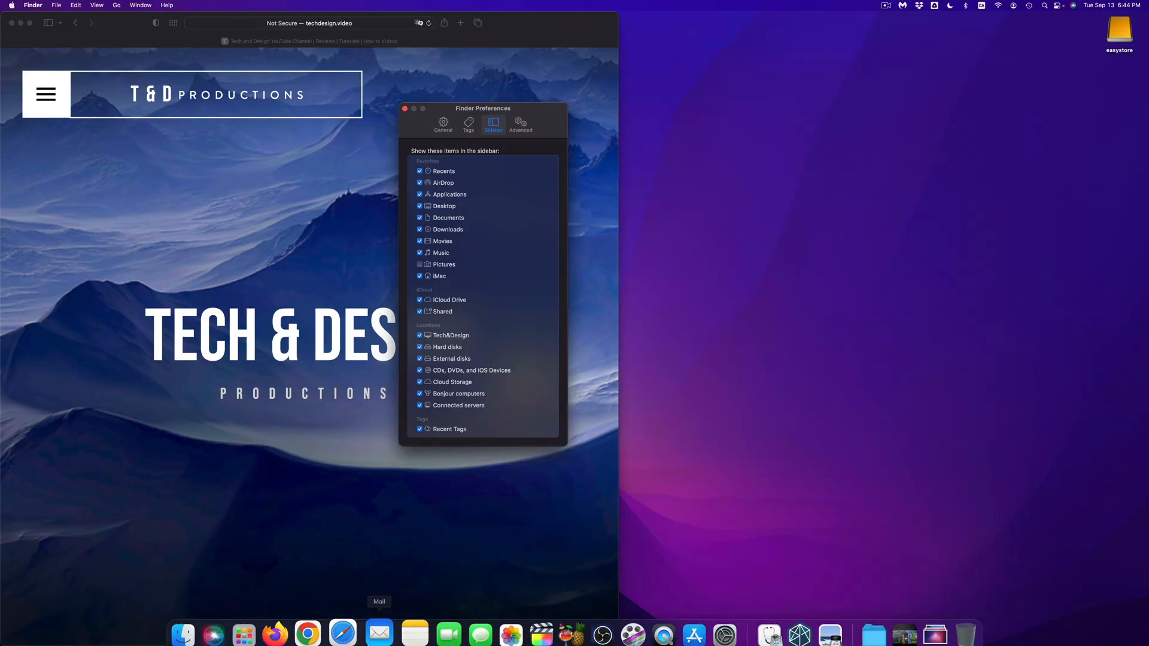
left_click(200, 640)
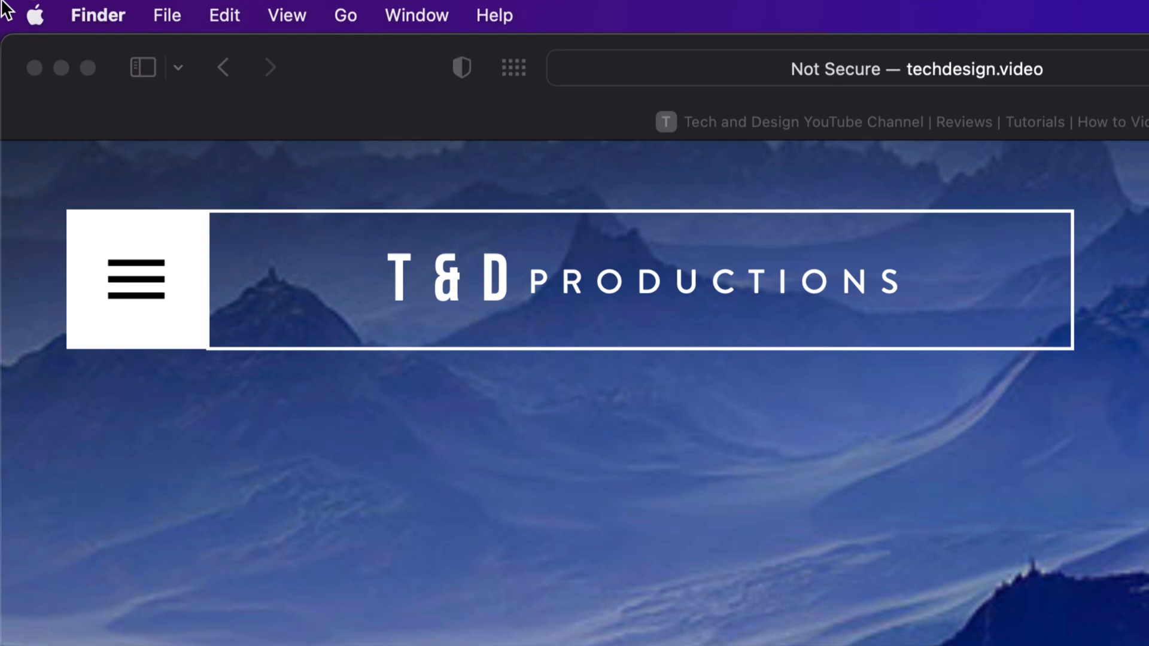
- In Finder's general preferences, turn the display of external disks on the desktop off and back on
left_click(95, 19)
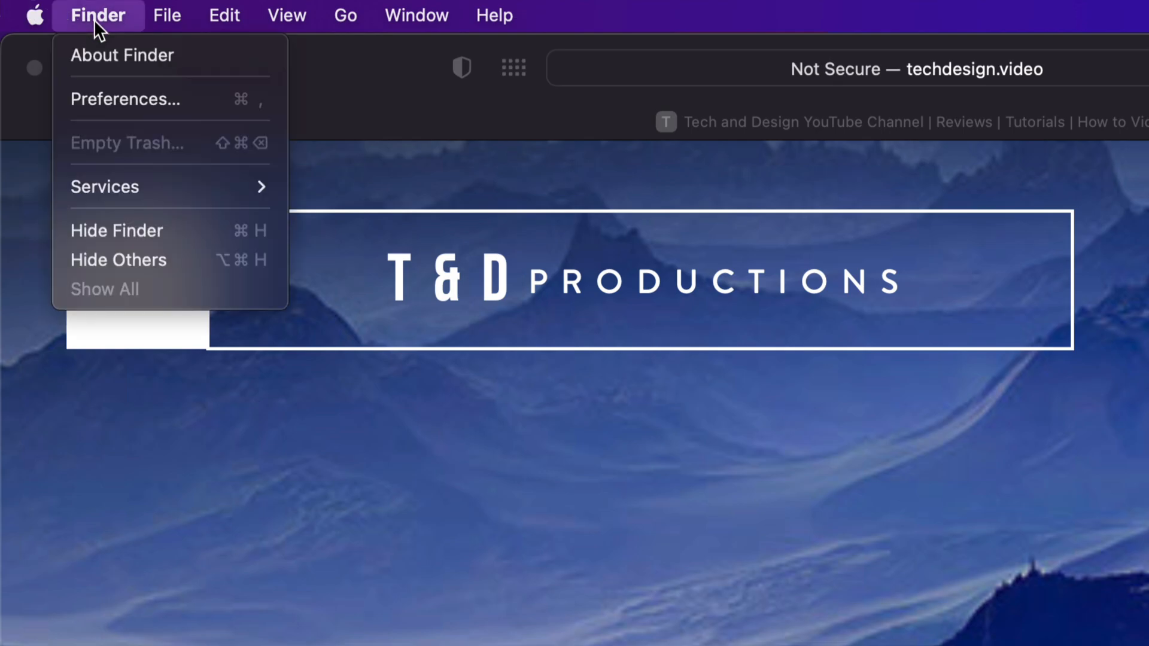
left_click(137, 109)
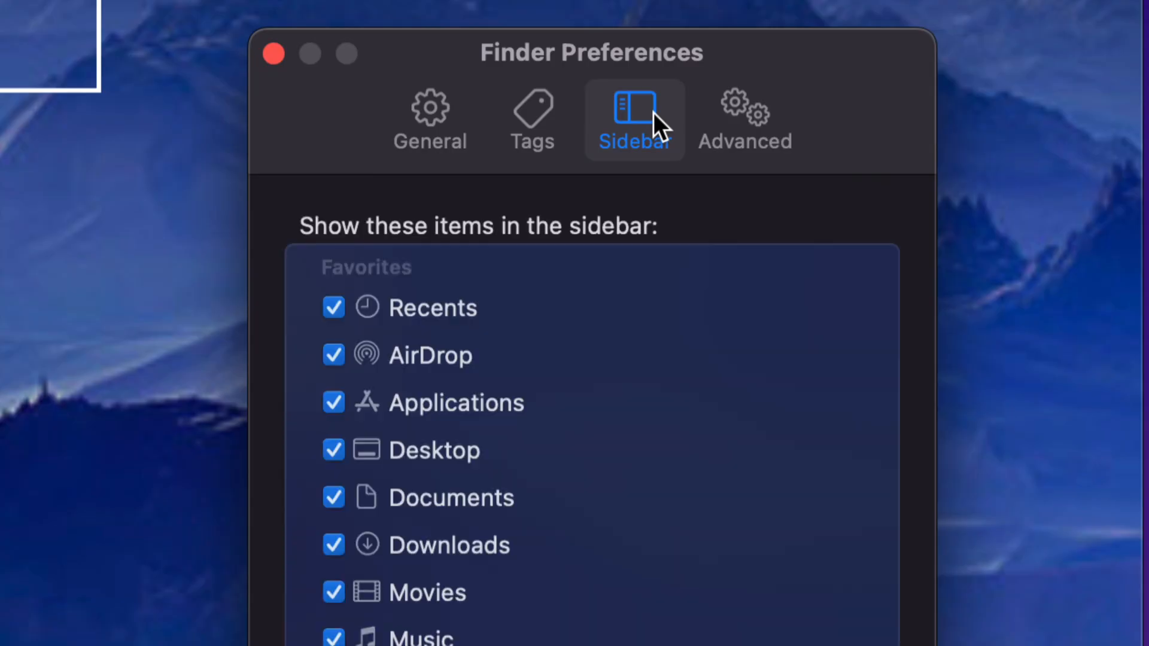
left_click(422, 129)
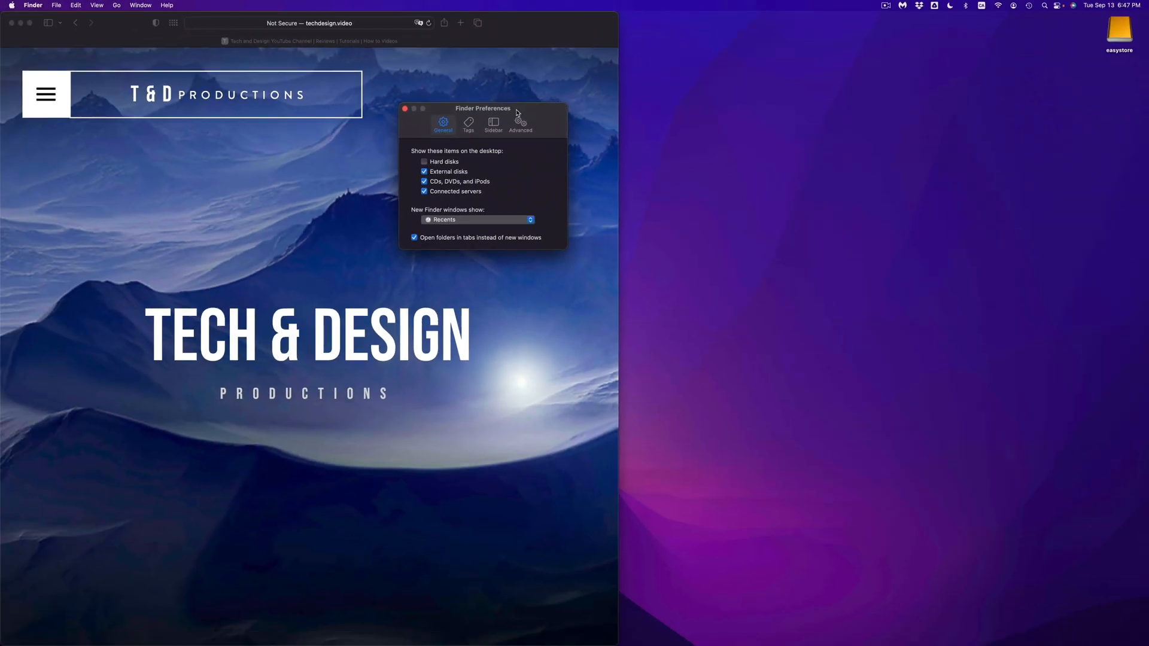
left_click_drag(517, 113, 989, 15)
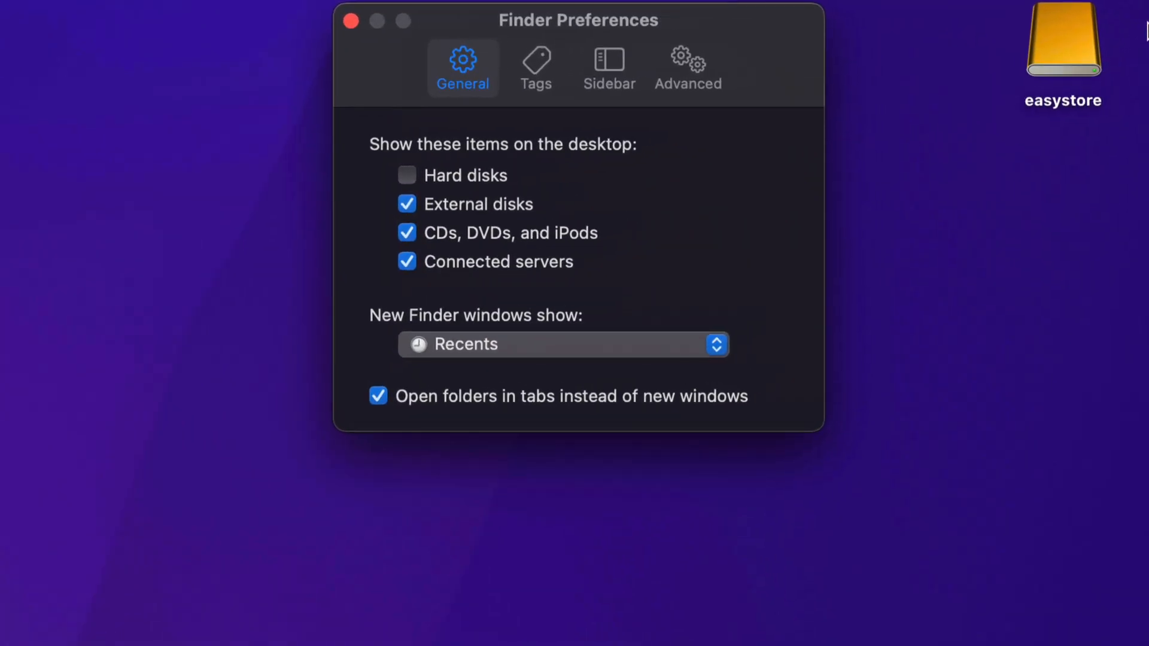
mouse_move(1148, 1)
left_click(269, 303)
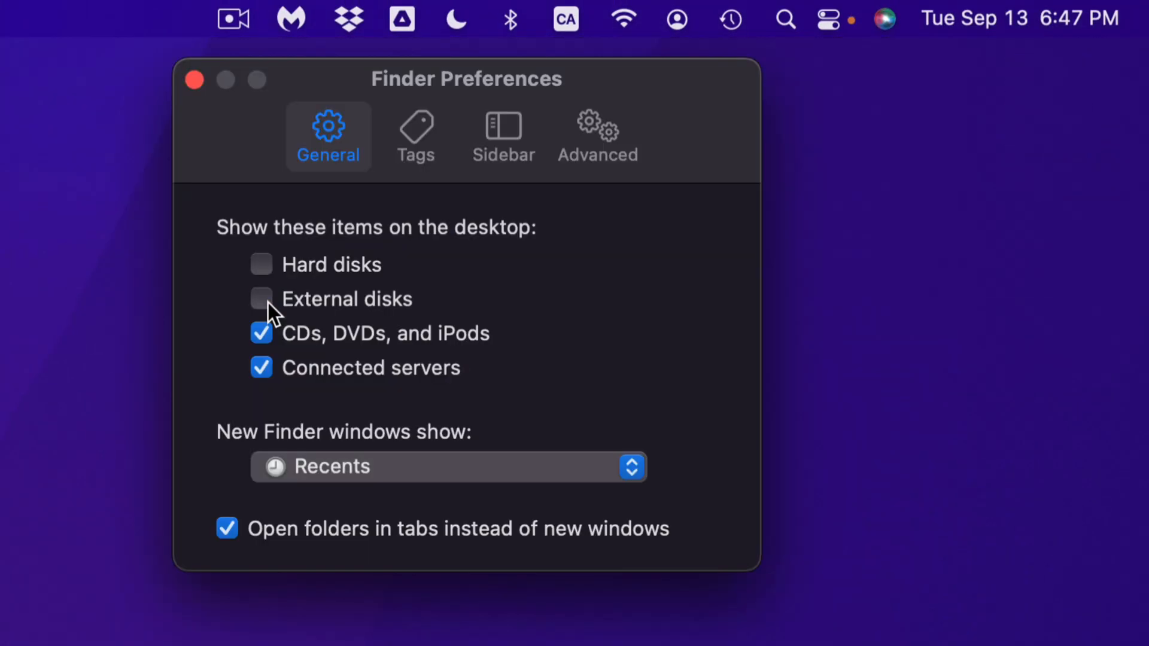
left_click(268, 303)
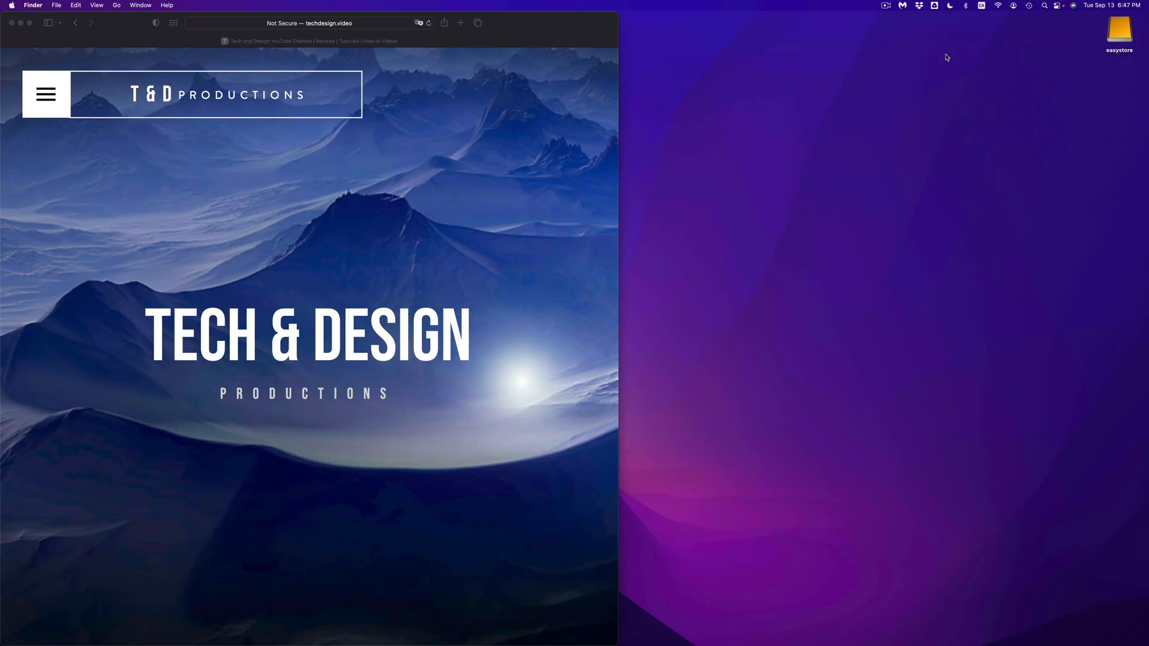
- Search the Mac for "disk utility" with Spotlight and open the Disk Utility app
mouse_move(862, 643)
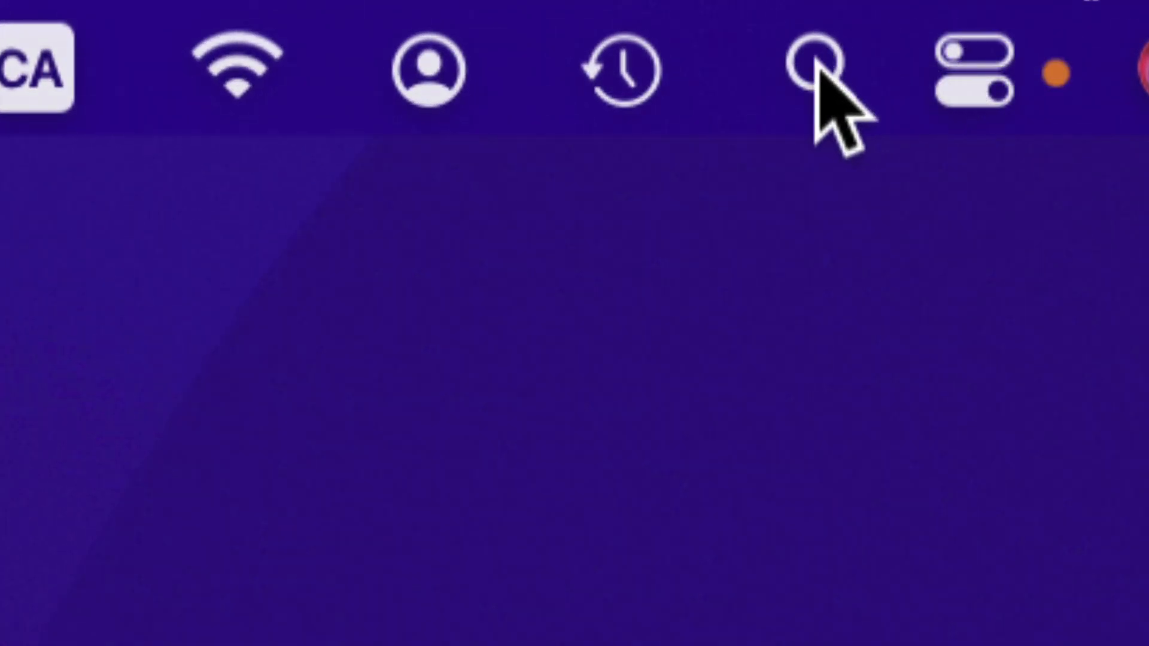
left_click(817, 70)
type("disk utility")
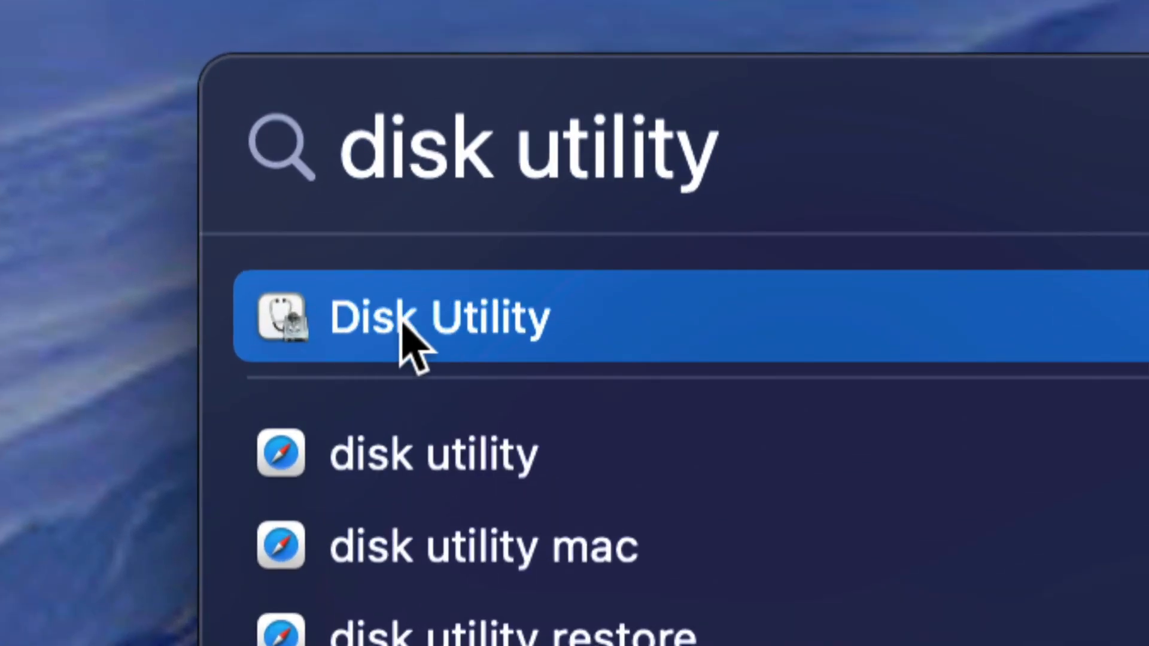
left_click(392, 344)
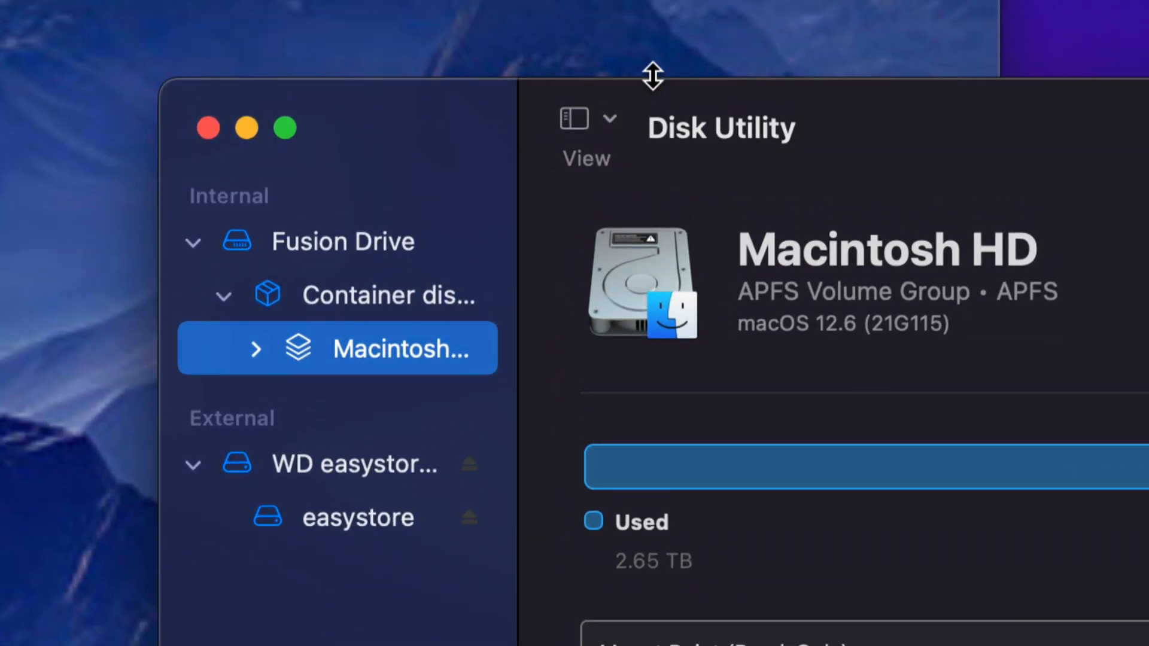
- Switch the disk list to show only volumes and back to showing all devices
left_click(609, 117)
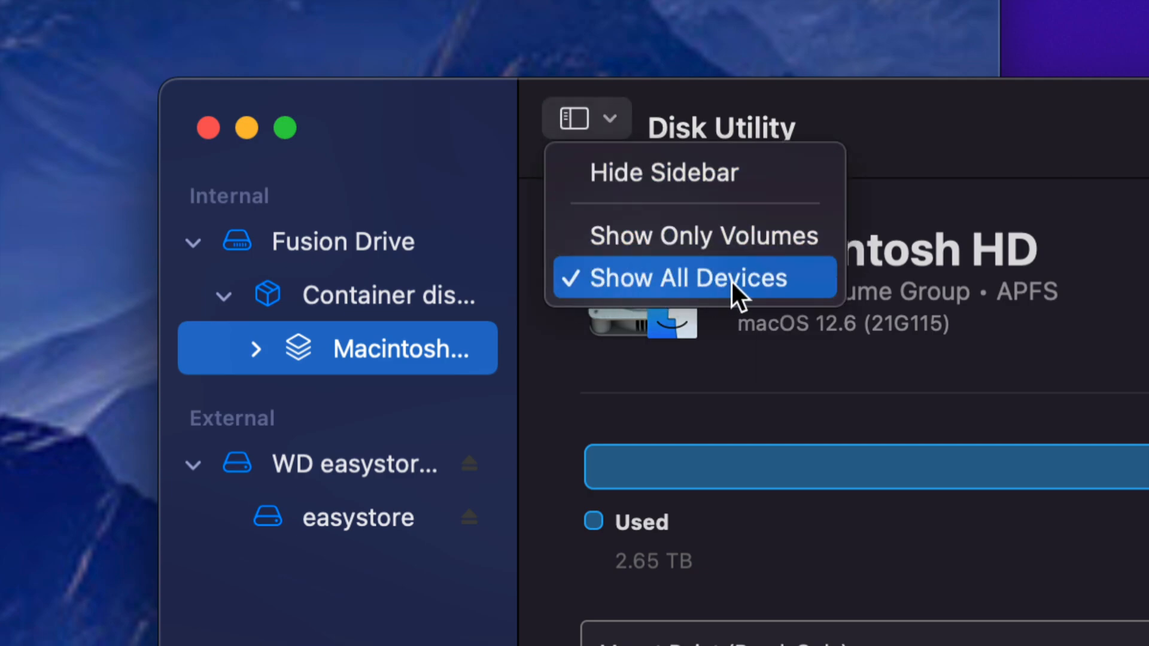
left_click(649, 240)
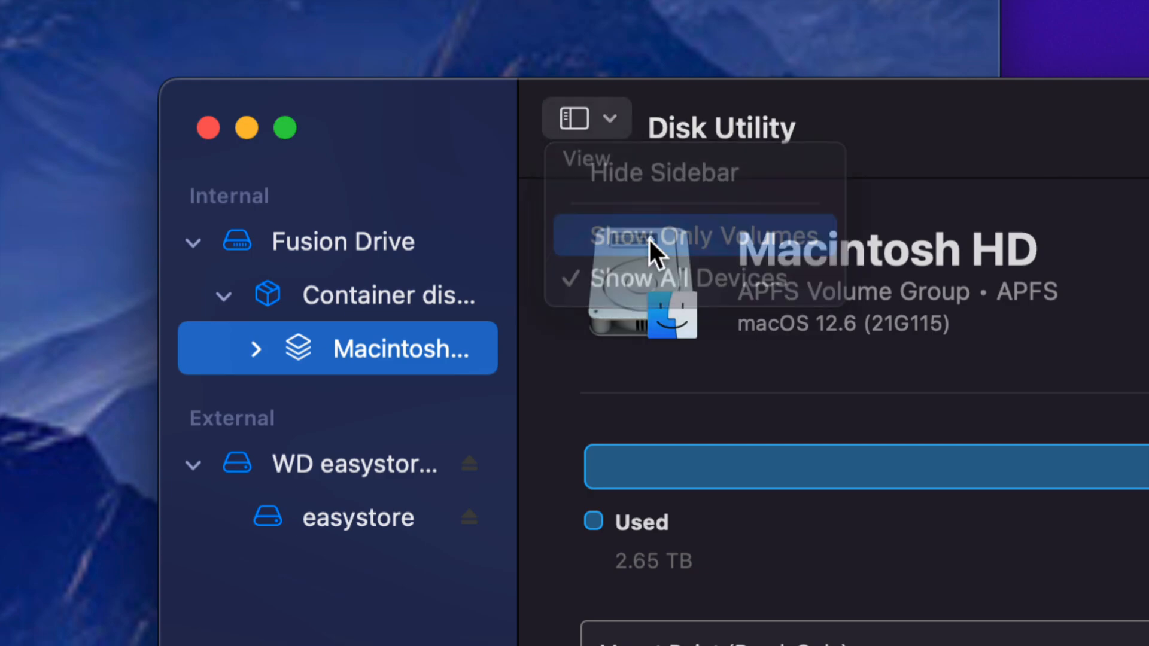
left_click(603, 129)
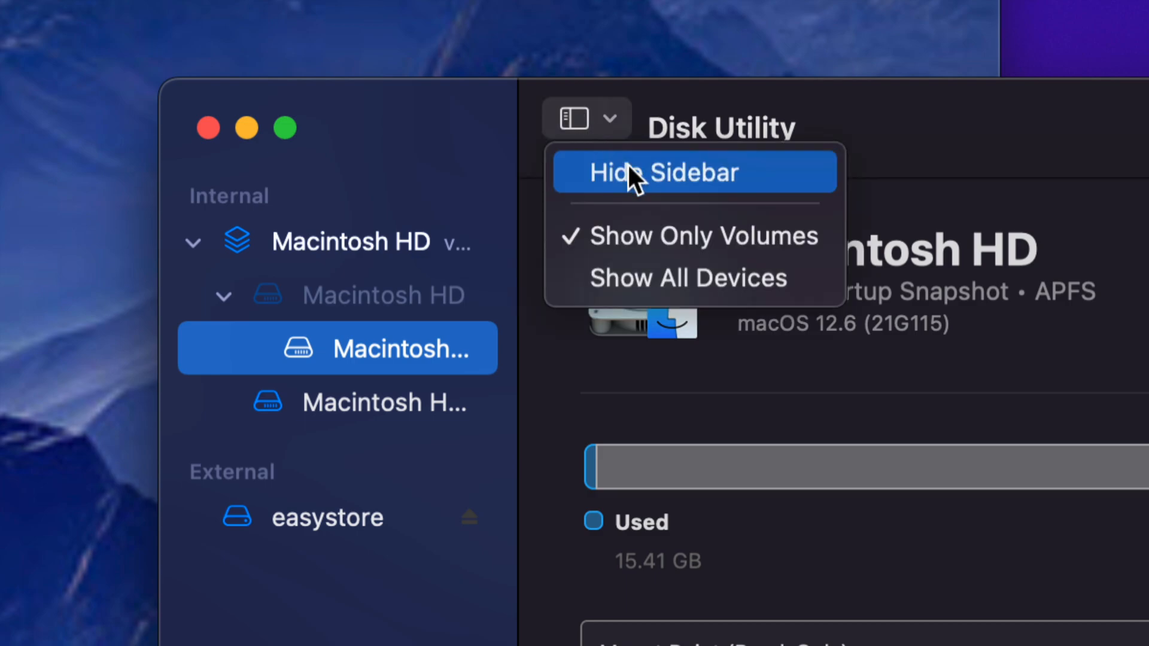
left_click(637, 277)
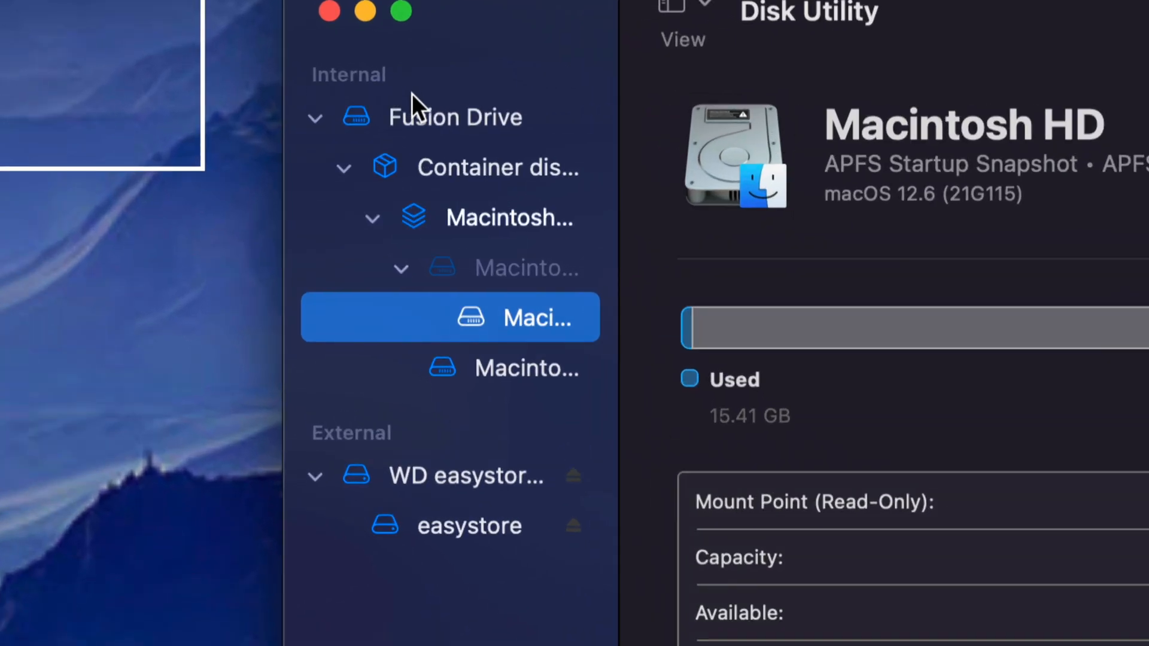
- Set up an erase of the external disk WD easystore 264D Media with the name backup, APFS format and GUID Partition Map scheme
left_click(311, 114)
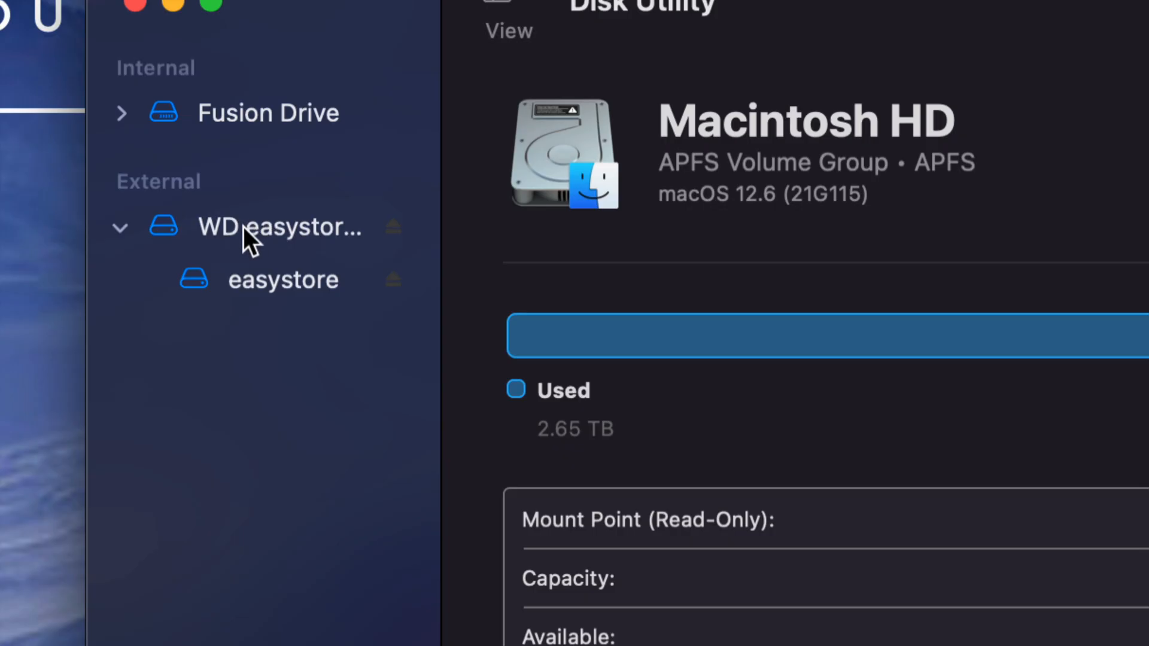
left_click(243, 228)
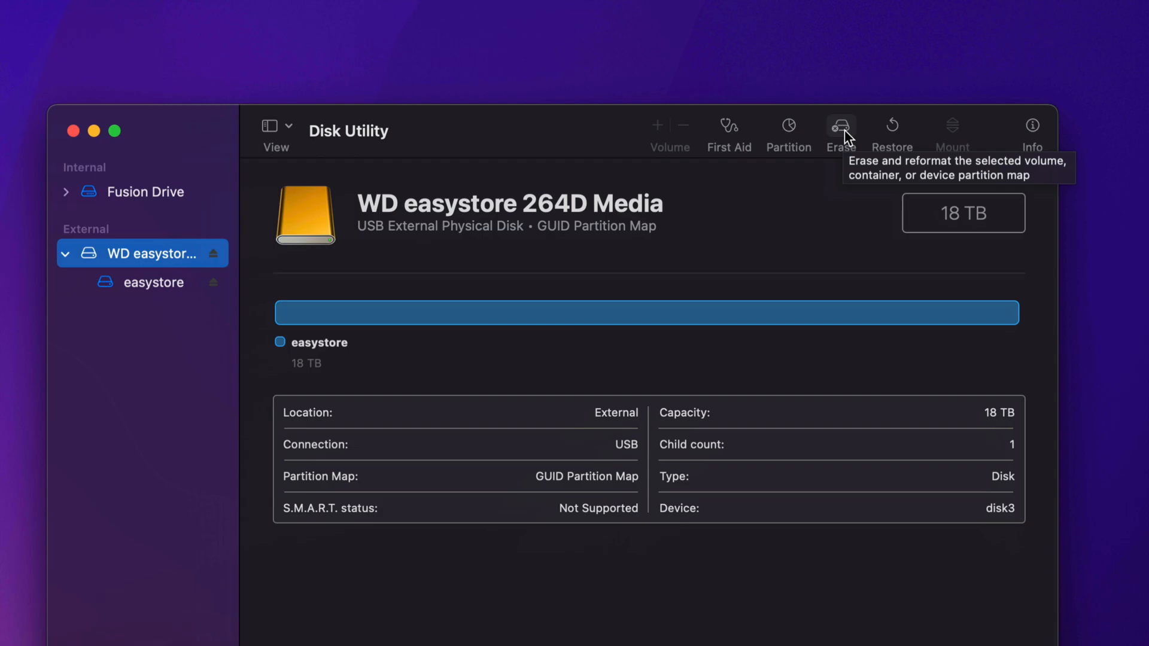
left_click(845, 130)
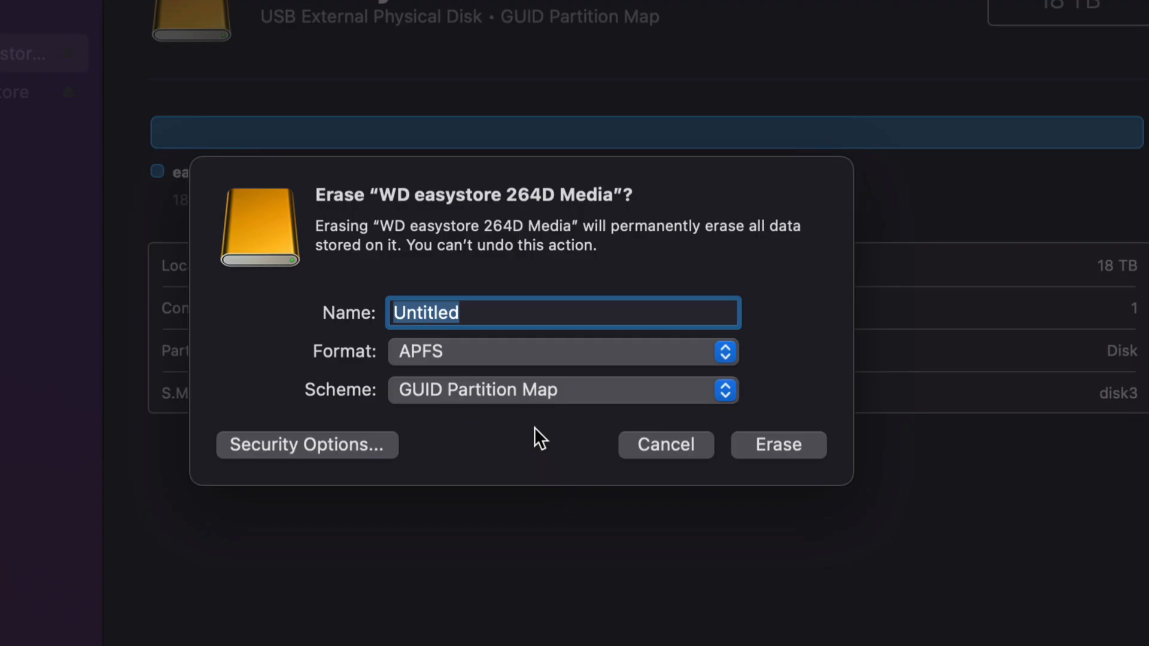
left_click(450, 358)
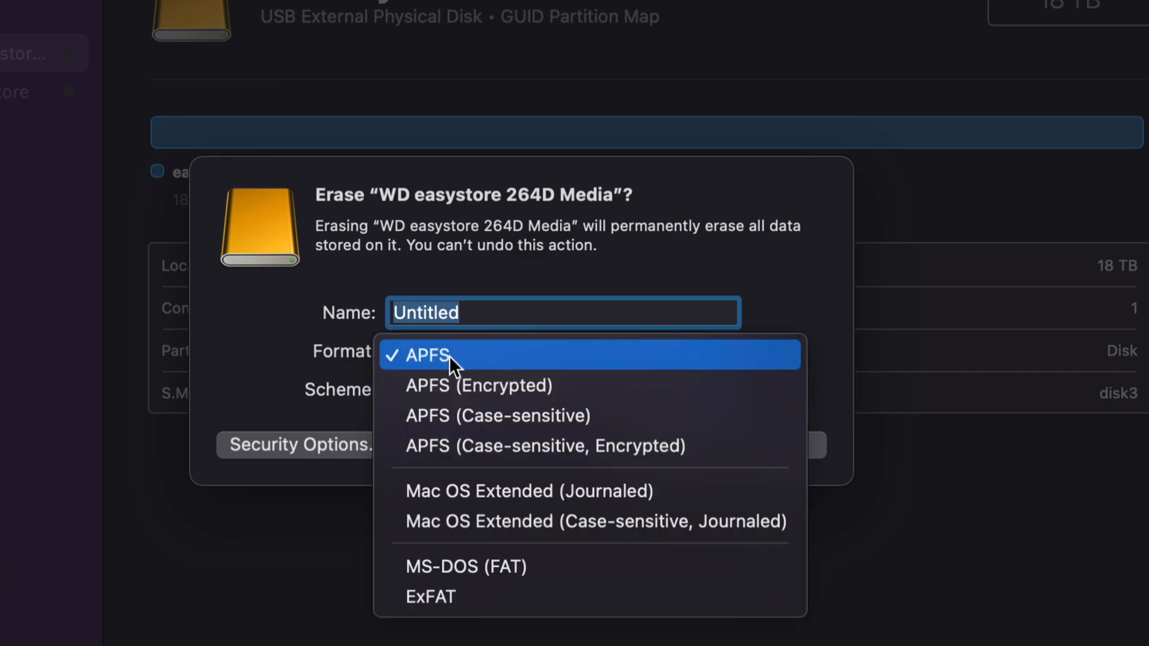
left_click(450, 357)
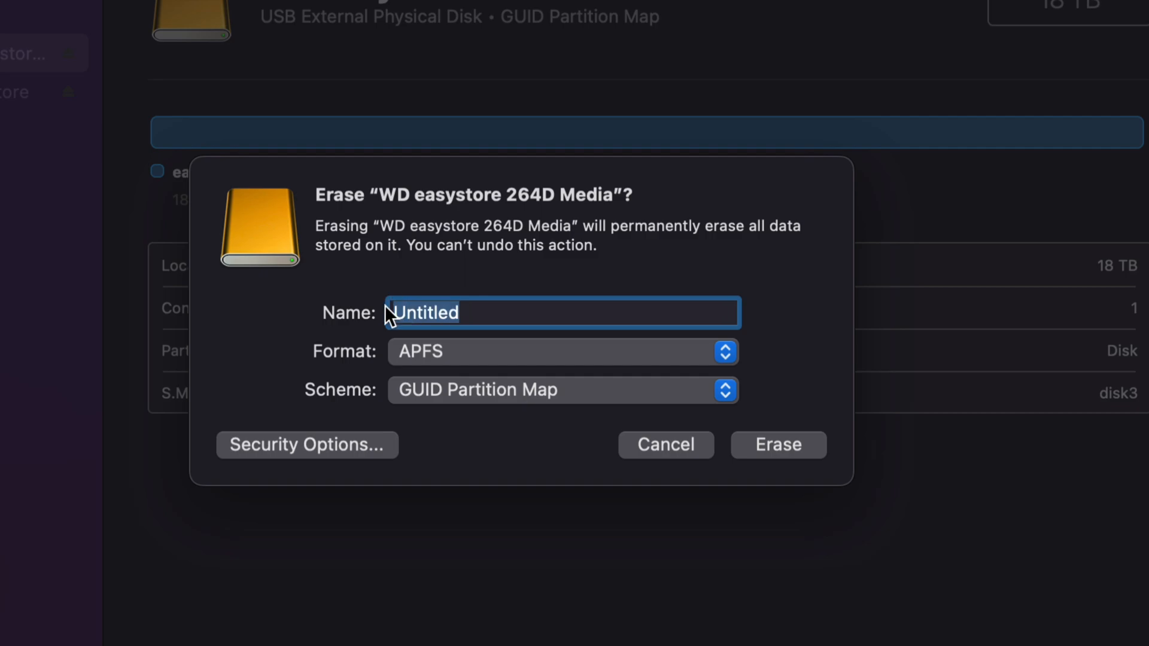
type("backup")
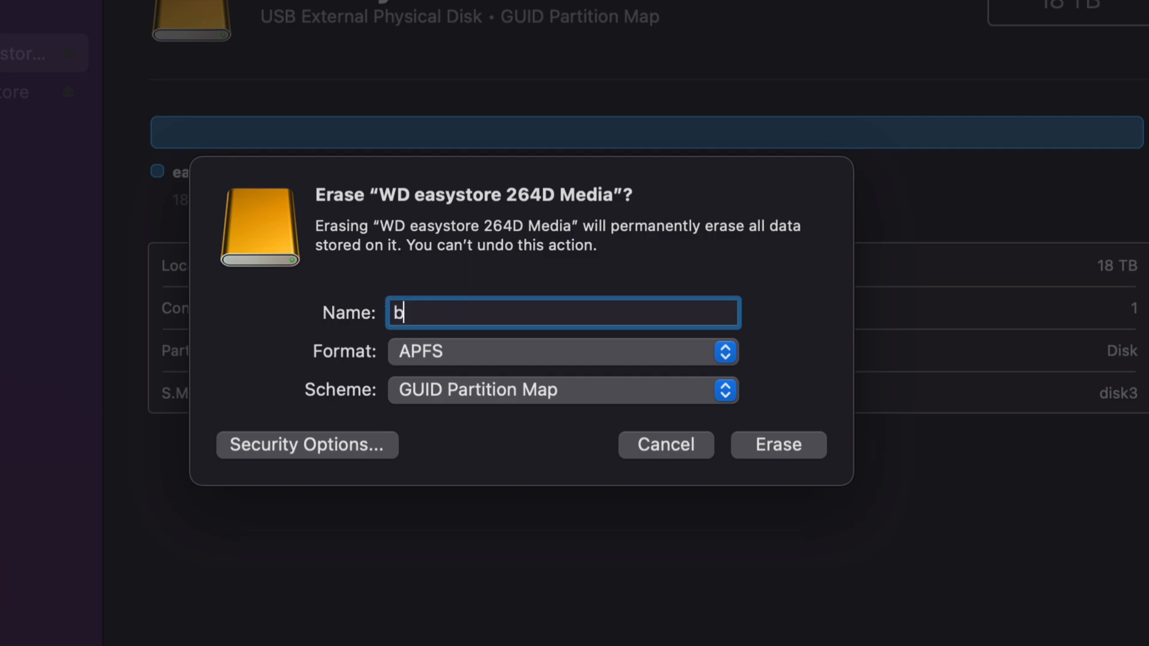
left_click(521, 396)
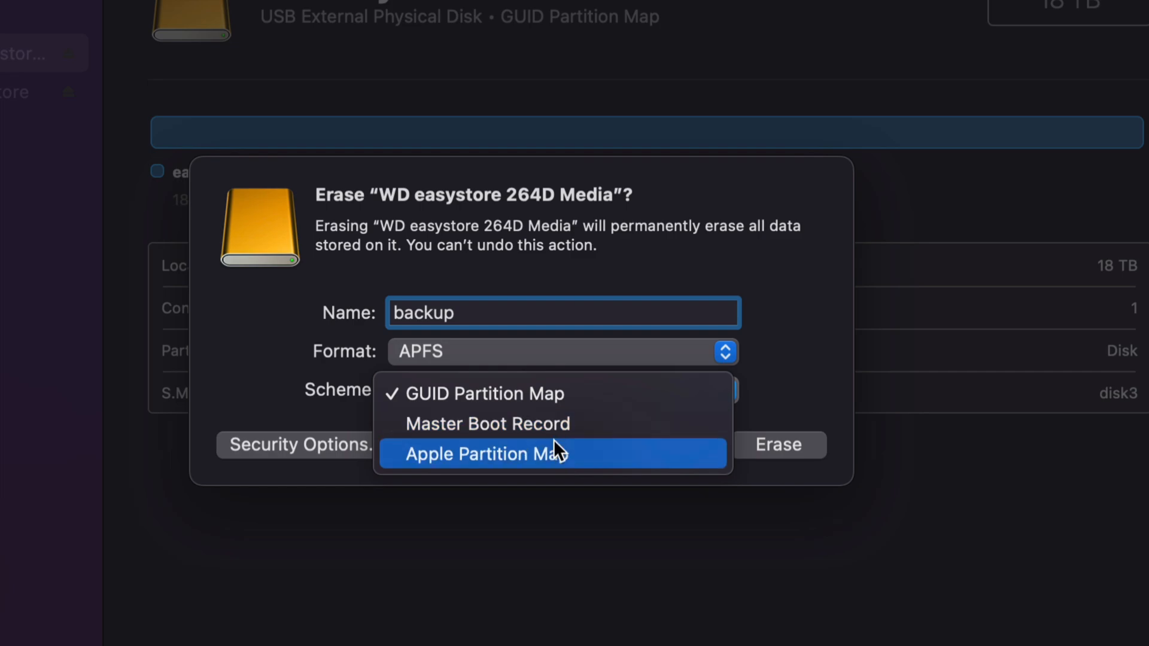
left_click(541, 394)
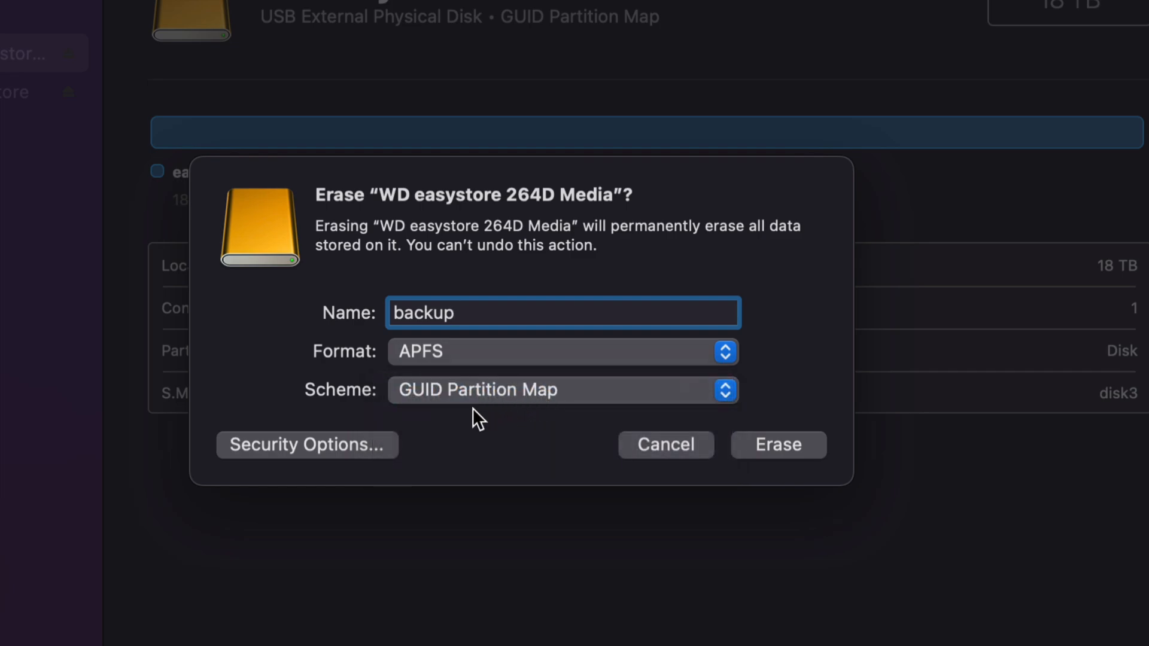
- Try the two-pass security option, set it back to Fastest, and erase the external disk
left_click(261, 451)
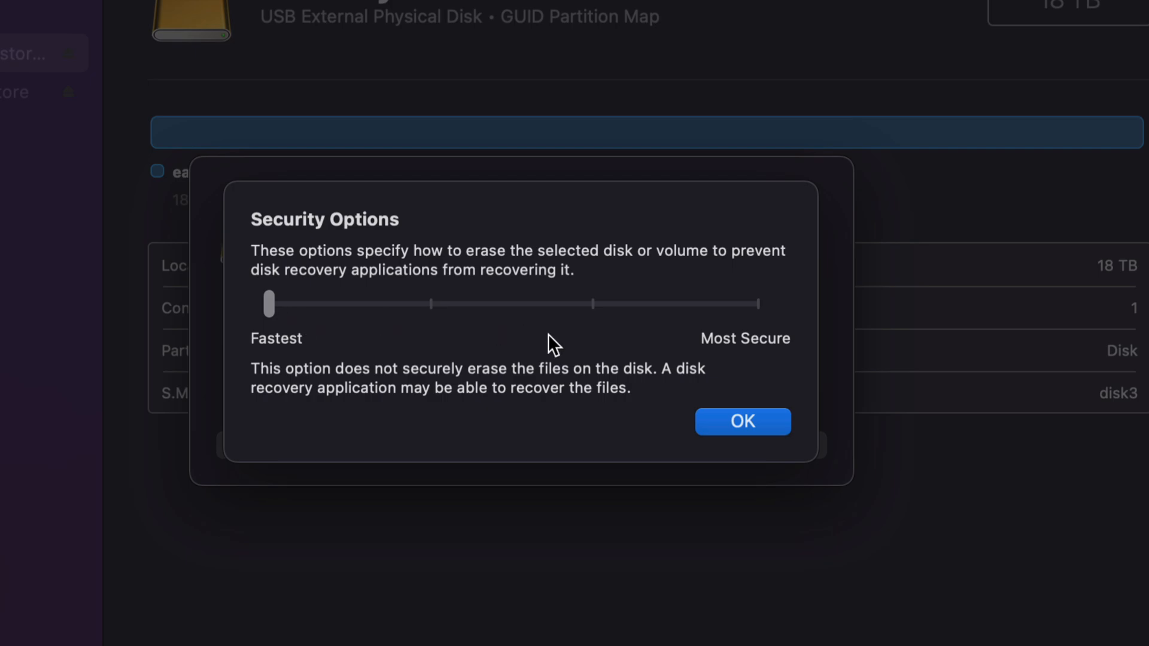
left_click(432, 308)
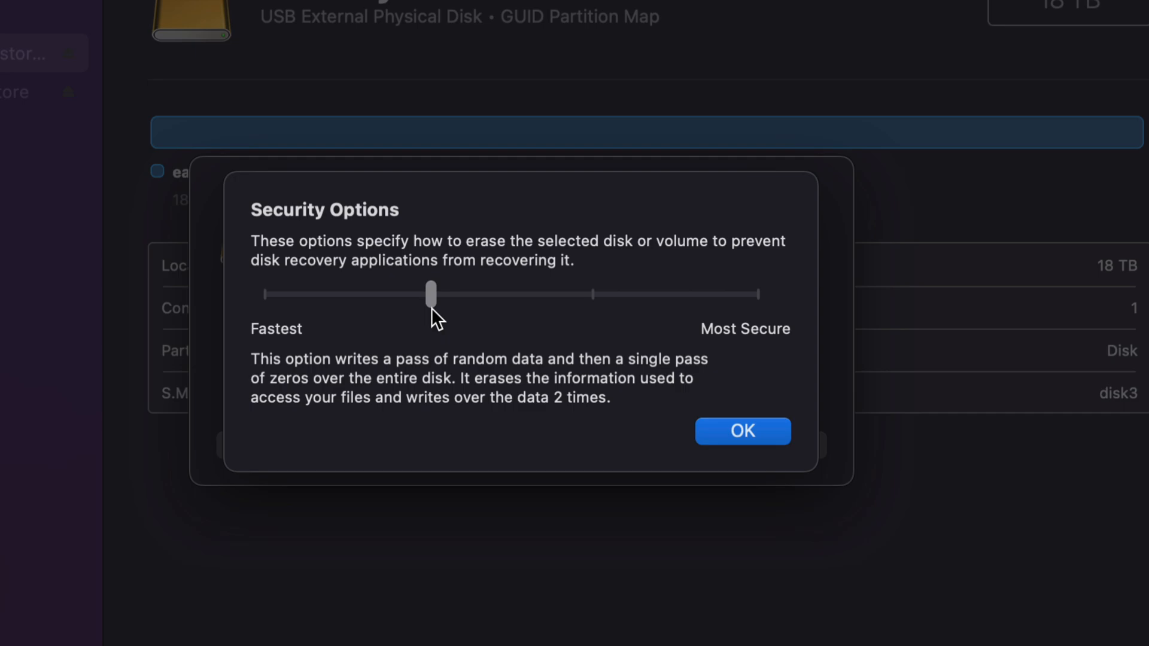
left_click(266, 294)
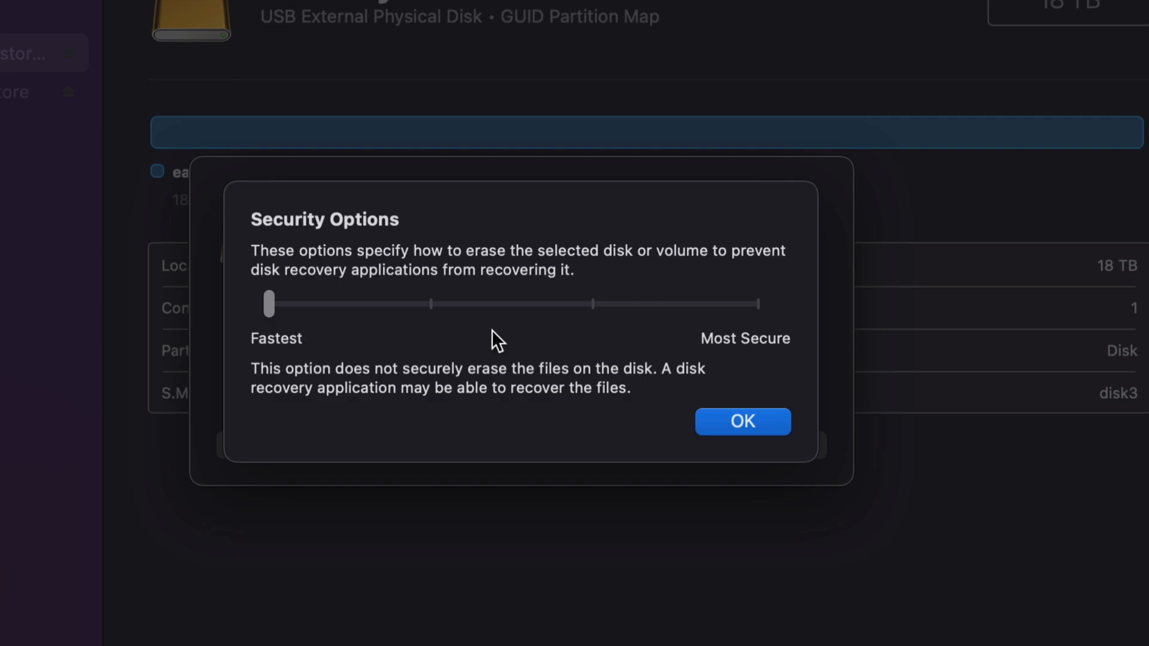
left_click(747, 418)
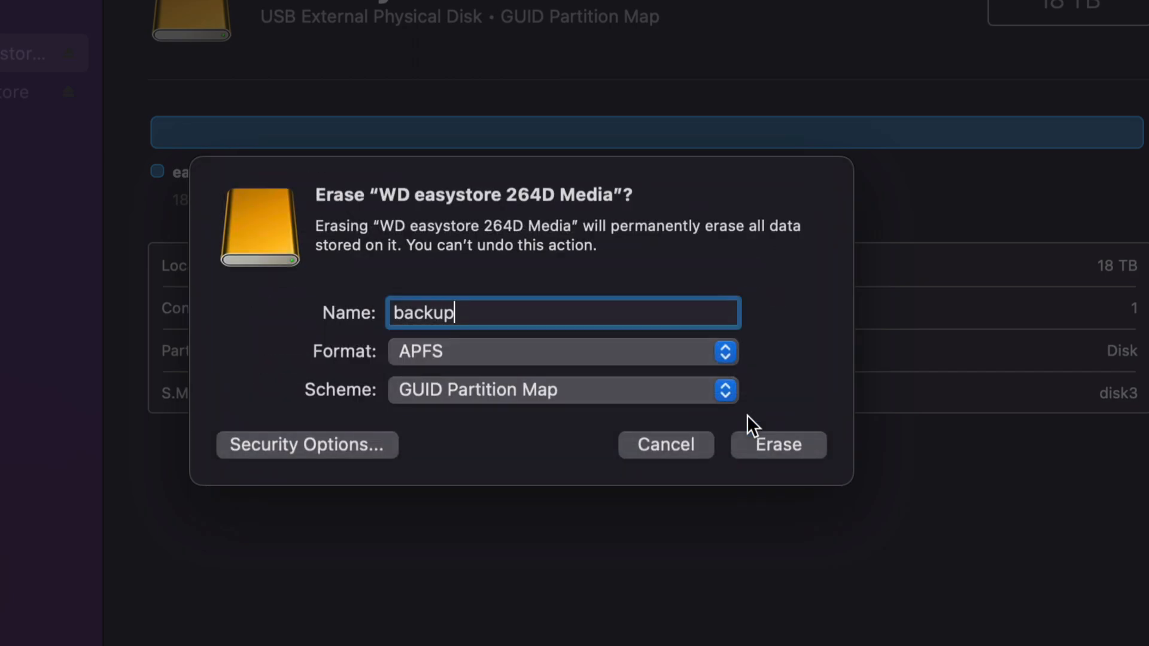
left_click(792, 449)
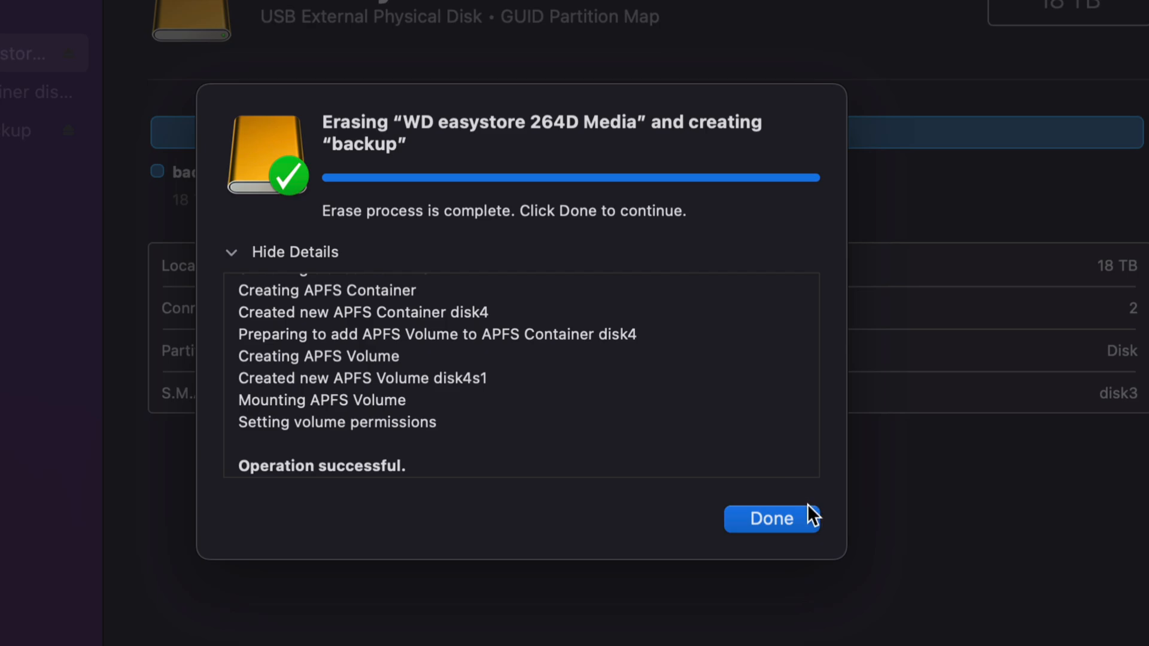
left_click(784, 517)
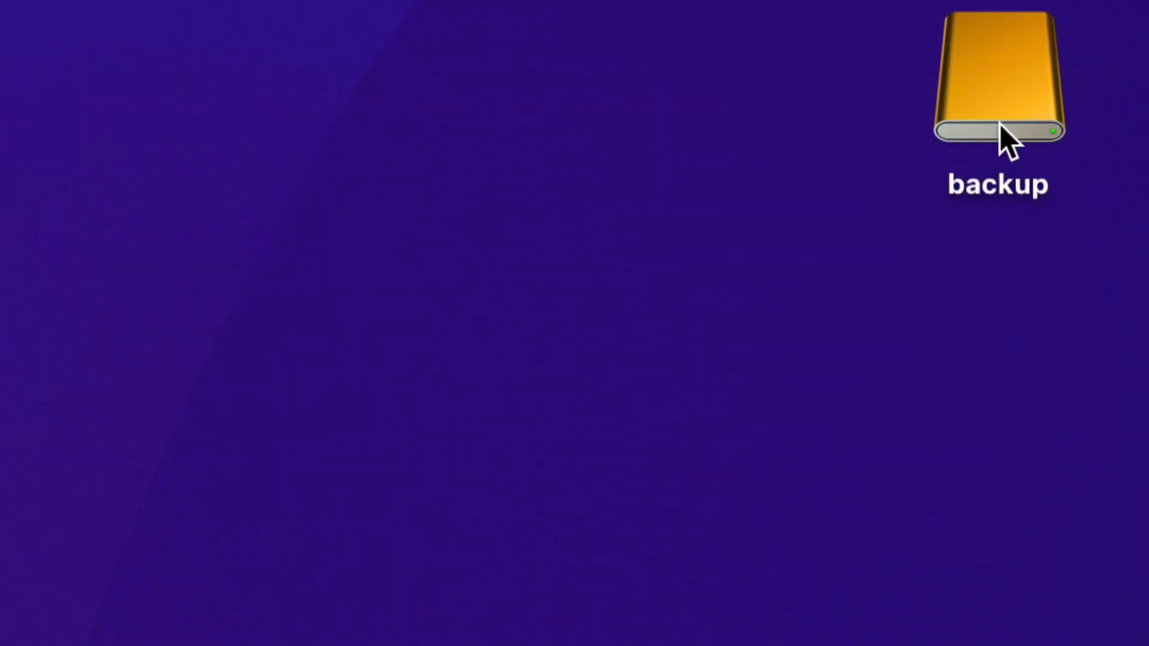
- Open the backup drive from the desktop and rearrange its window and the Disk Utility window
double_click(1018, 105)
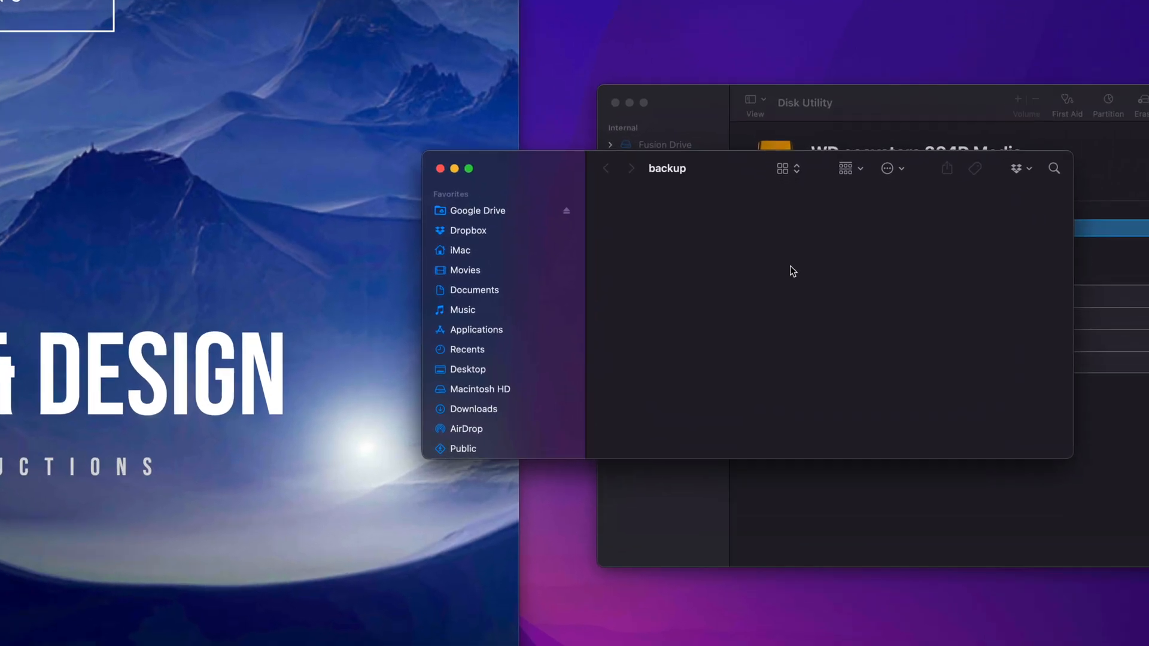
left_click_drag(525, 162, 414, 153)
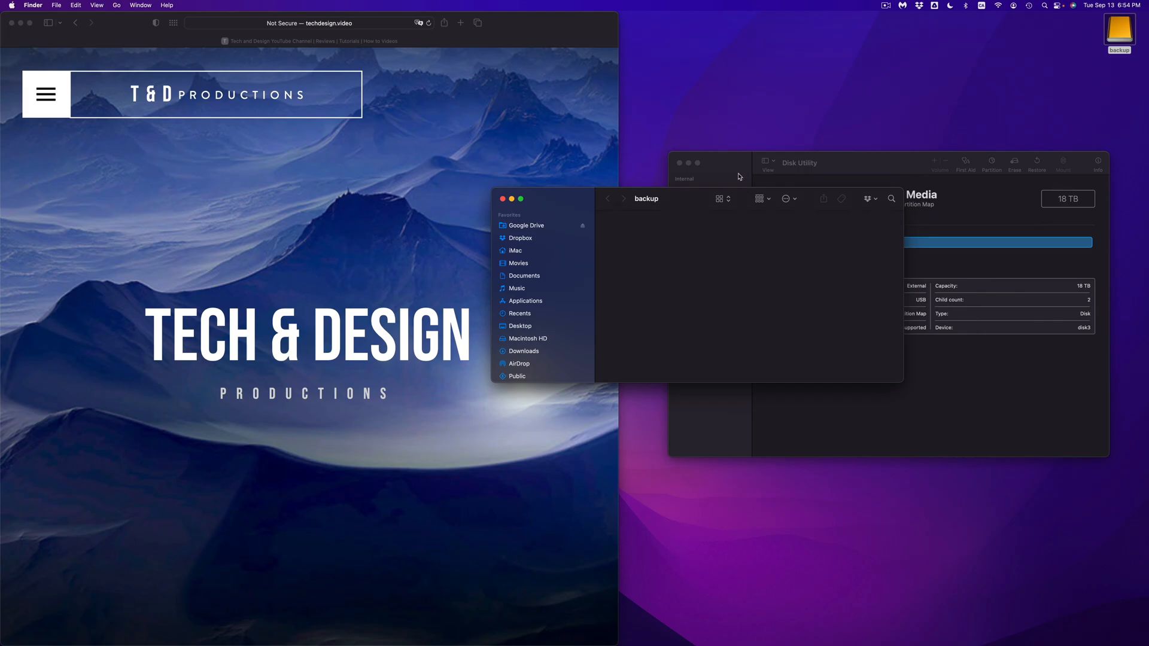
left_click_drag(740, 175, 747, 42)
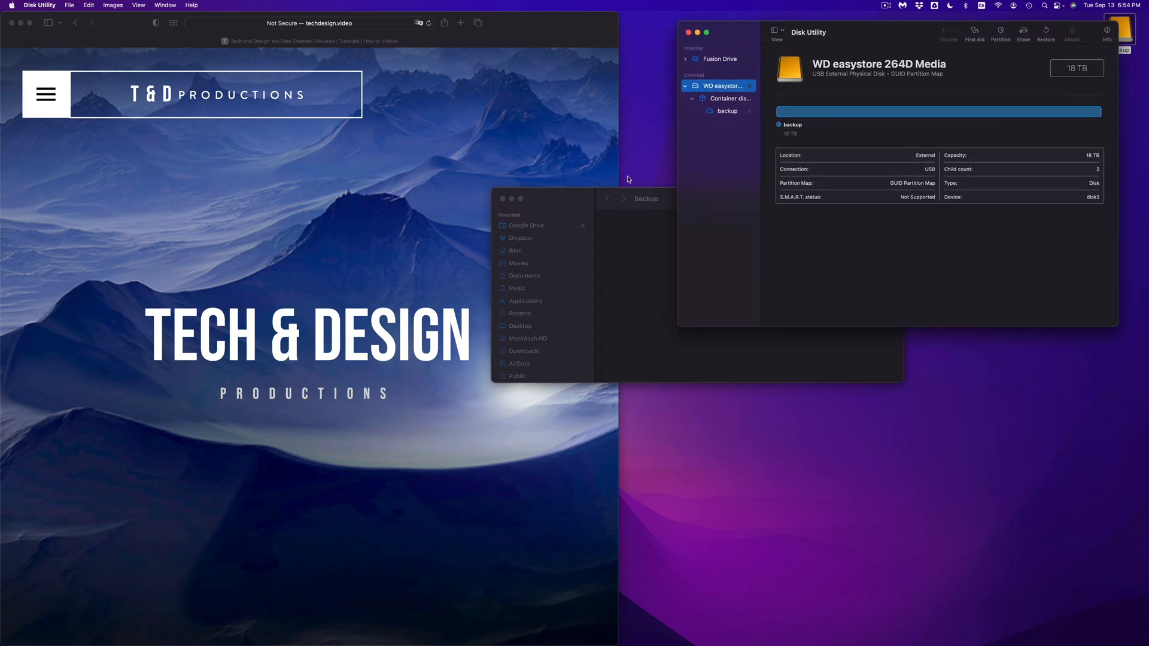
- Move the backup window down clear of Disk Utility and reposition the "what I choose for the truck" image on the desktop
left_click(570, 202)
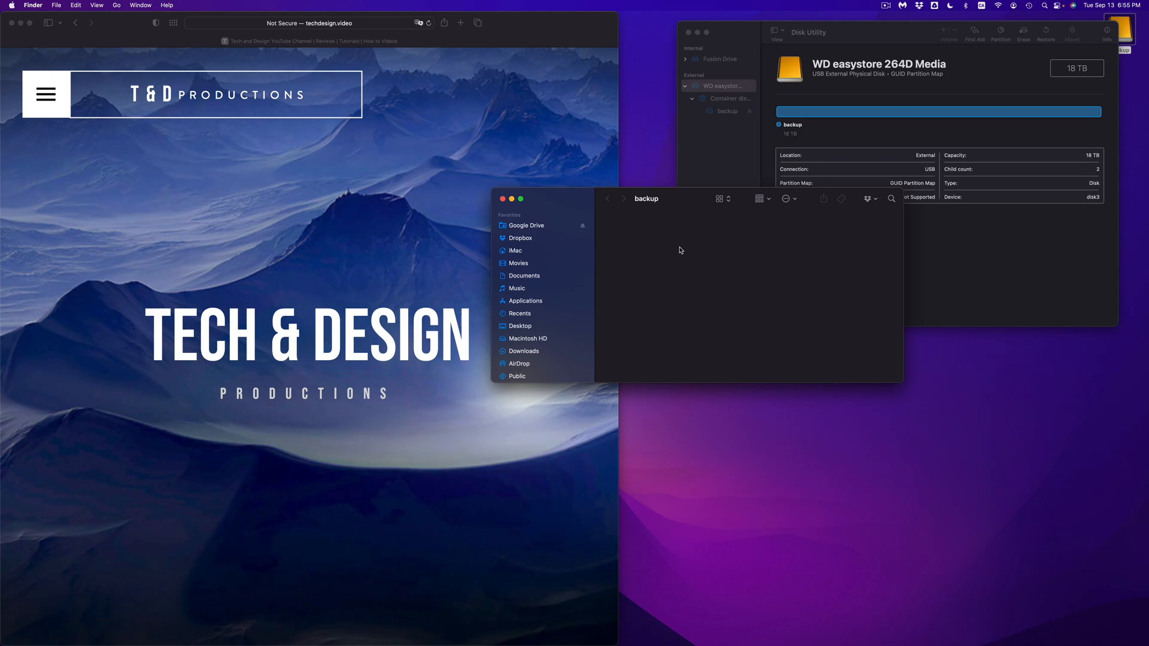
left_click_drag(705, 193, 696, 315)
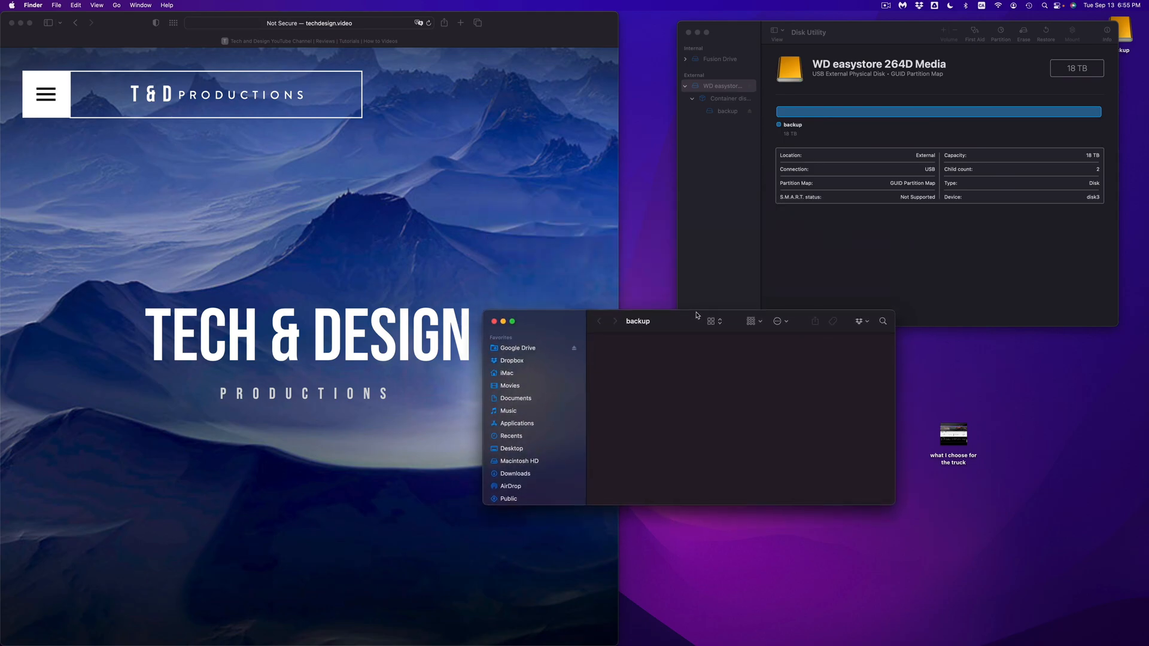
left_click_drag(696, 315, 722, 322)
left_click_drag(962, 445, 999, 400)
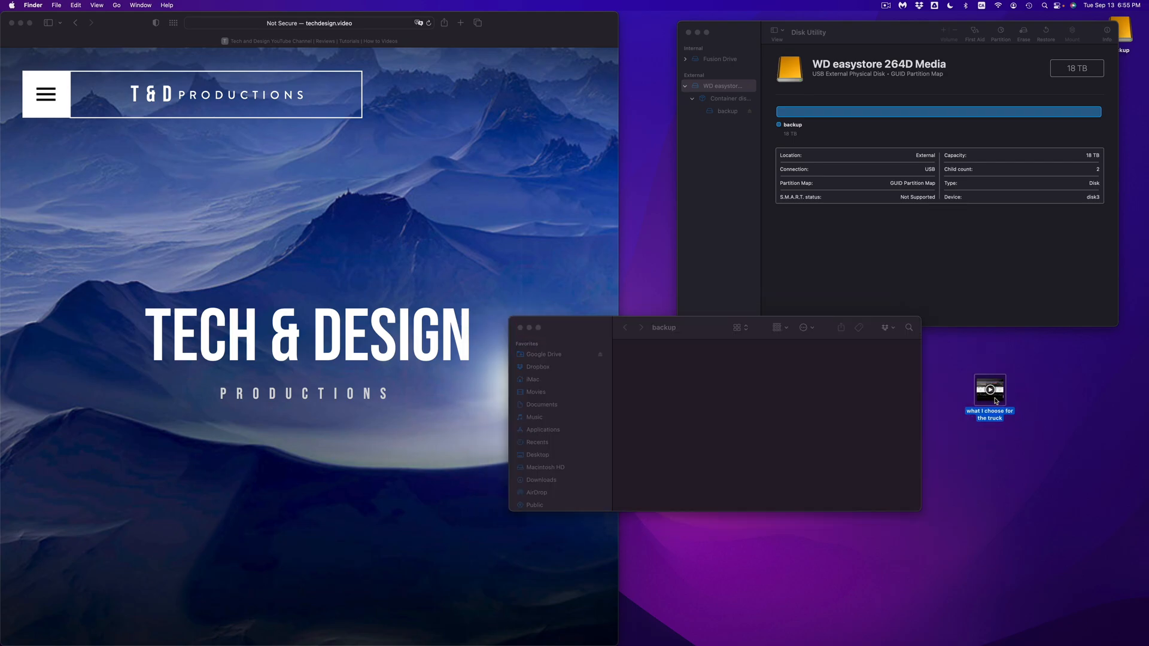
- Create a new folder on the desktop and copy it and the "what I choose for the truck" image to the backup drive
left_click(1028, 401)
right_click(1028, 401)
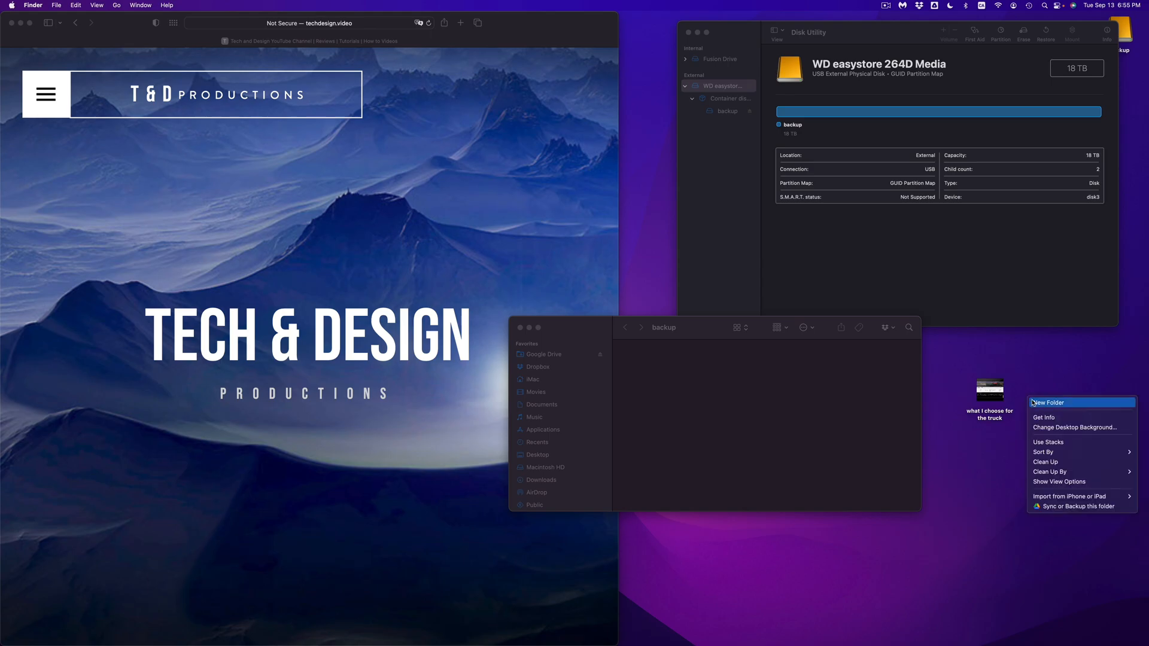
left_click(1042, 404)
left_click(1054, 425)
left_click_drag(1051, 380, 693, 352)
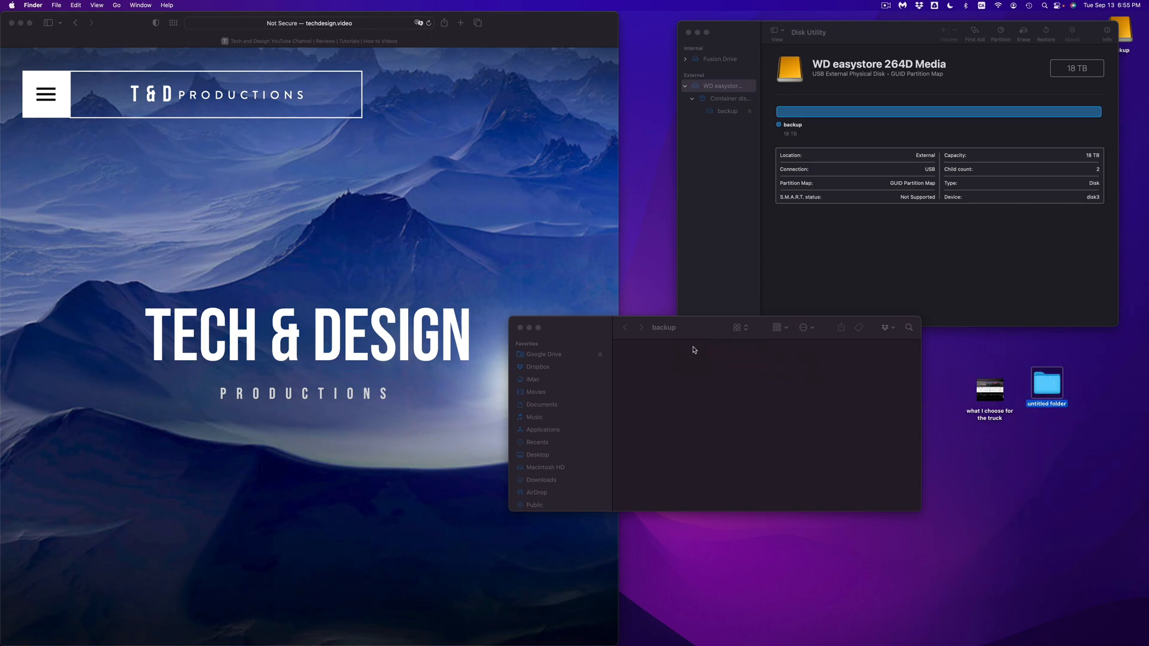
left_click_drag(979, 392, 754, 371)
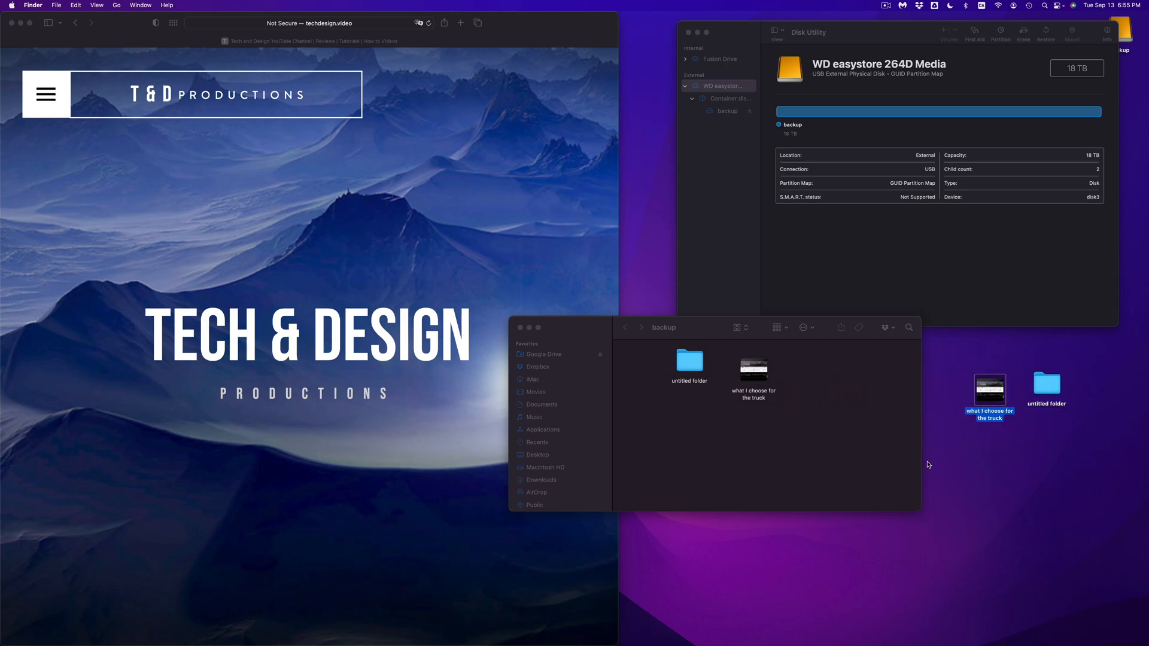
- Rename the untitled folder on the desktop as 21321312
left_click(1047, 409)
key("Return")
type("21321312")
left_click(1072, 438)
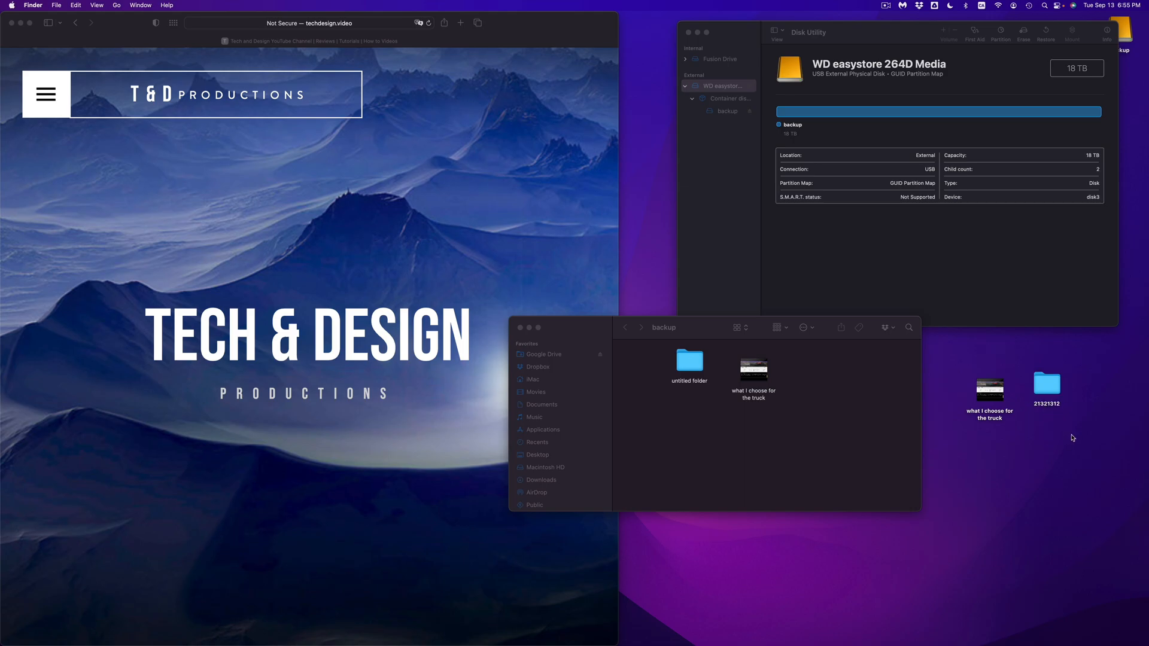
- Copy and paste the desktop folder 21321312 into the backup drive and place the copy below the untitled folder
left_click(1053, 382)
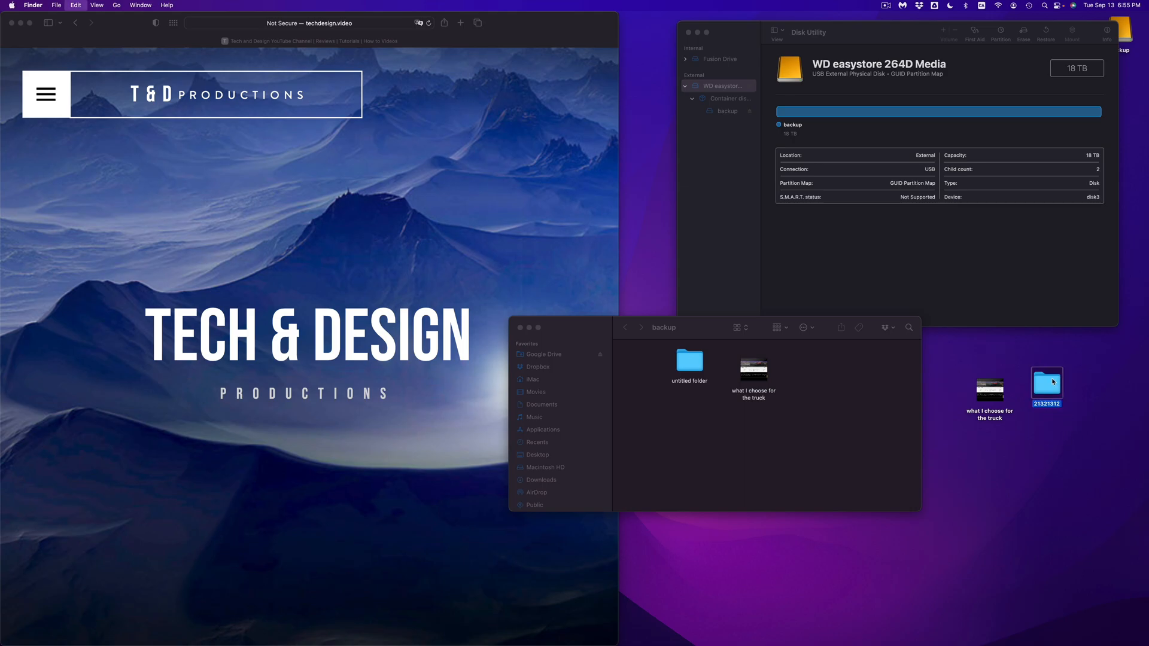
left_click(839, 417)
key("super+v")
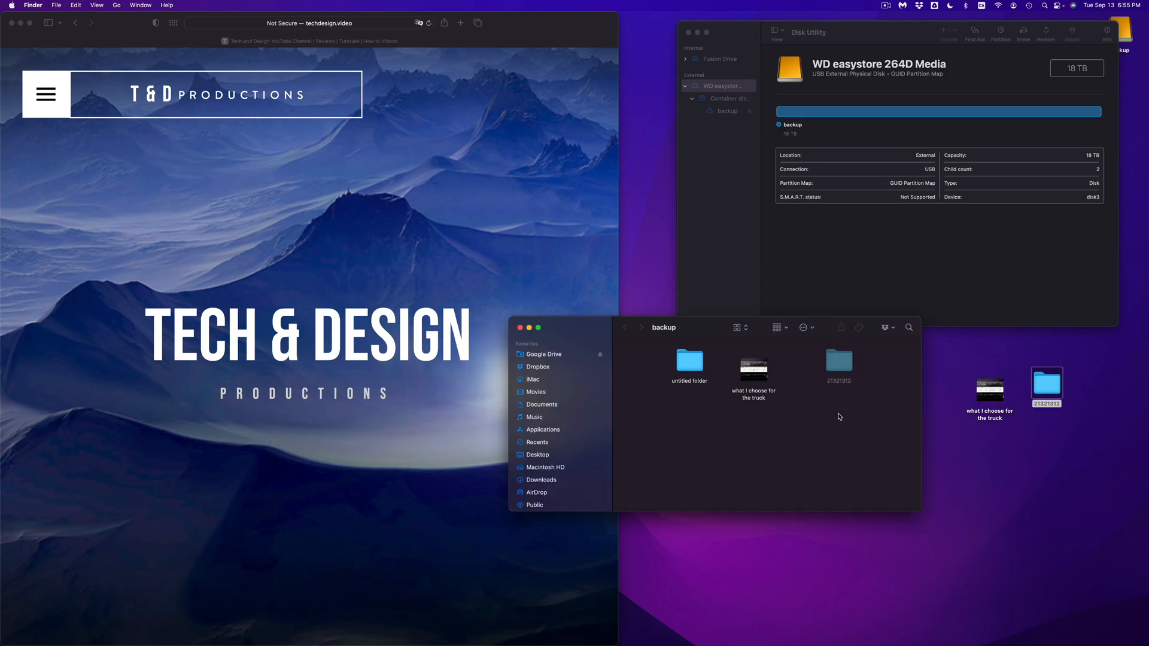
left_click_drag(843, 361, 693, 407)
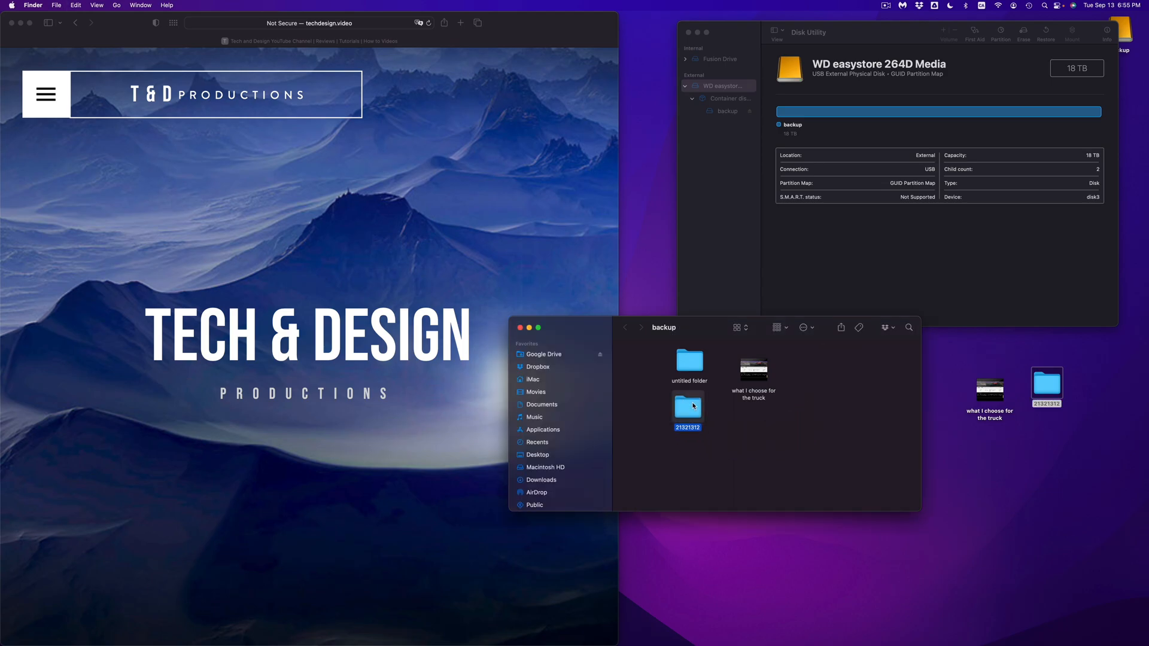
left_click(998, 468)
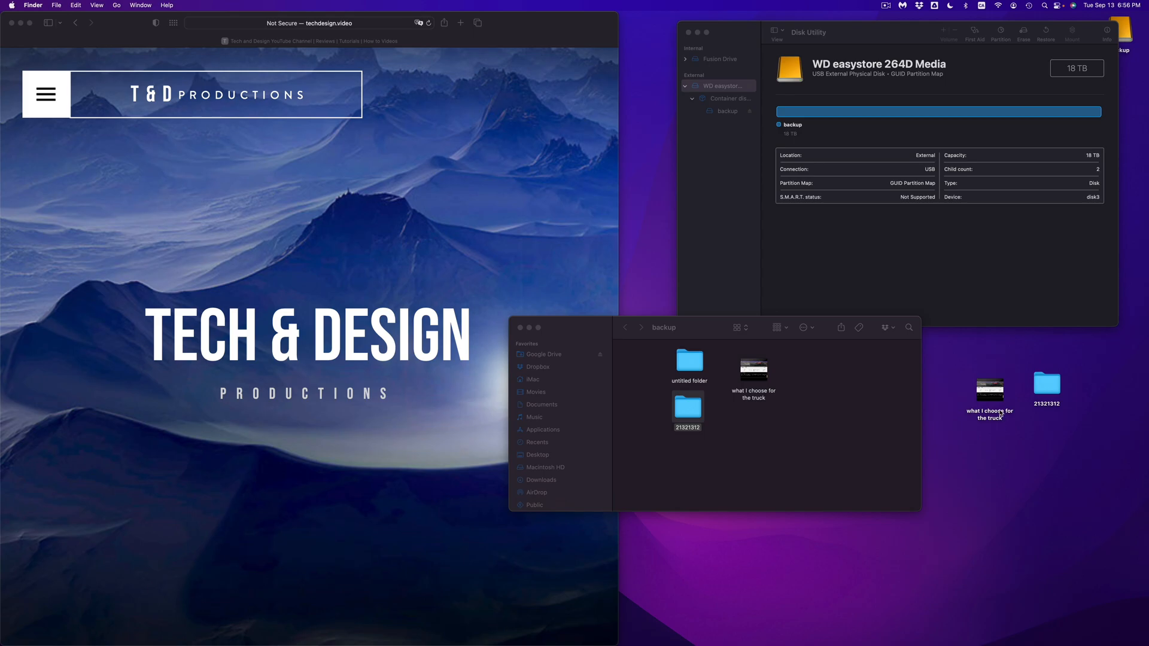
- Rename the desktop folder 21321312 as asdasdsad
left_click(1054, 401)
type("asdasdsad")
key("Return")
- Copy the desktop folder asdasdsad, paste it into the backup drive and place the copy beside the image
right_click(1045, 384)
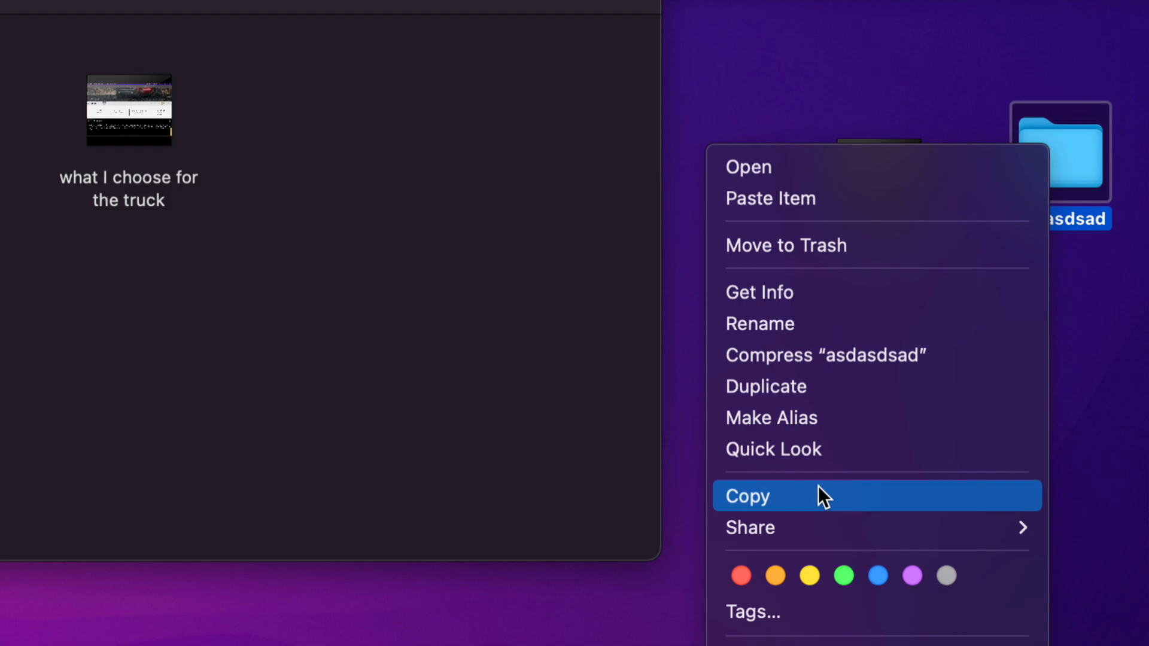
left_click(794, 488)
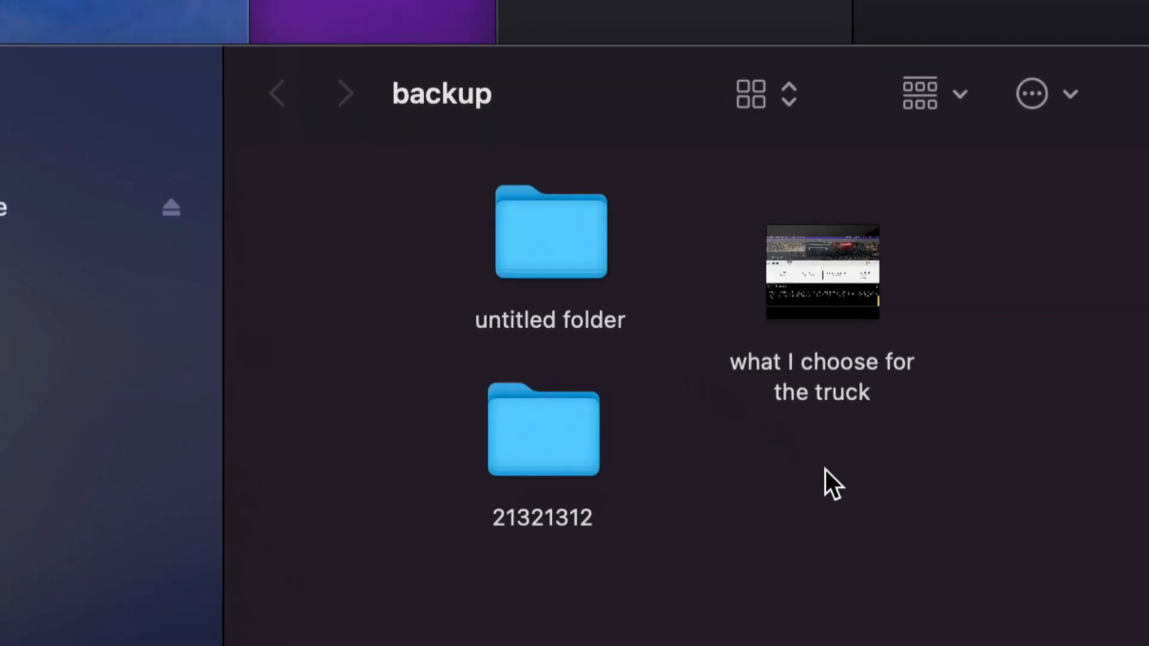
right_click(991, 262)
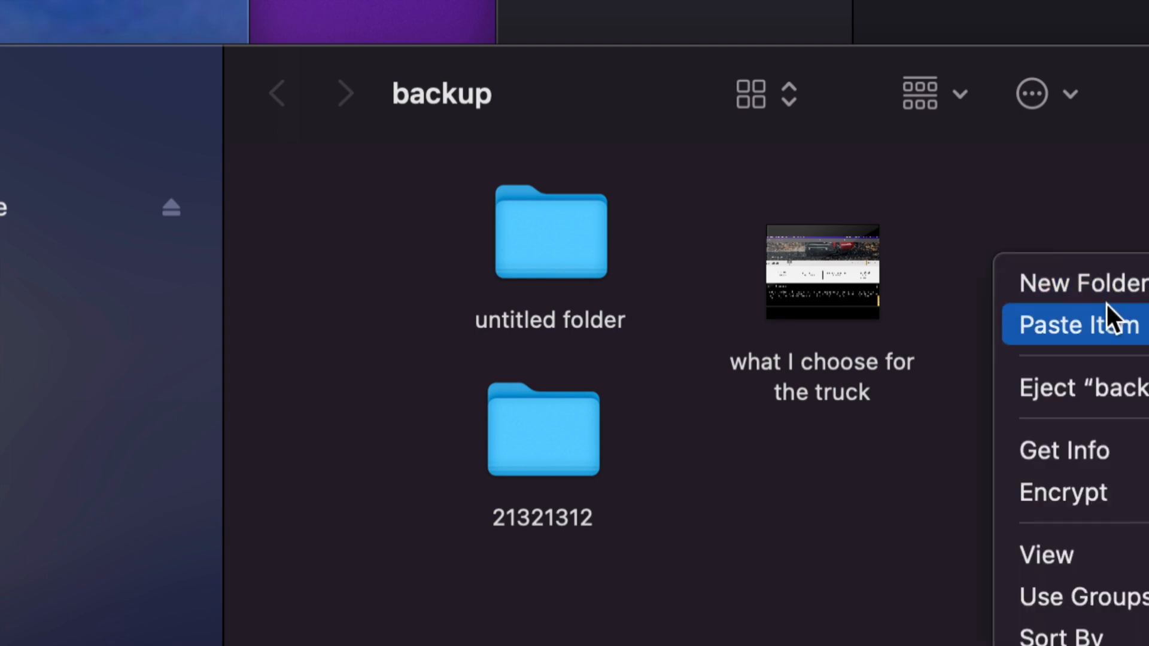
left_click(996, 323)
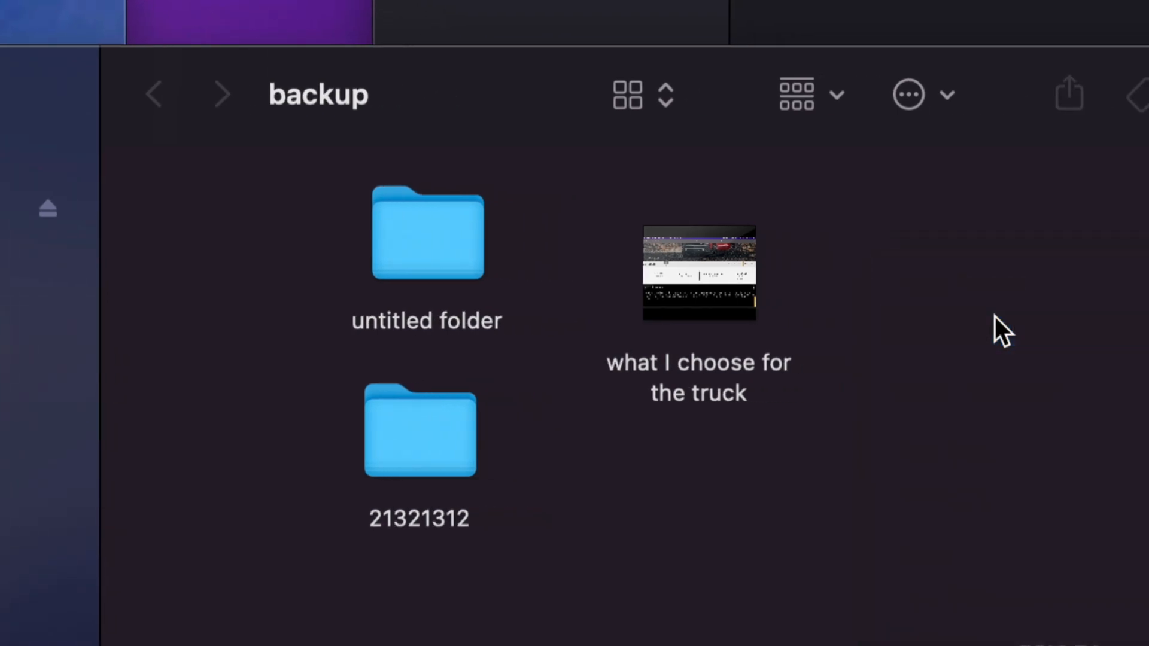
left_click_drag(1072, 270, 877, 283)
left_click(964, 297)
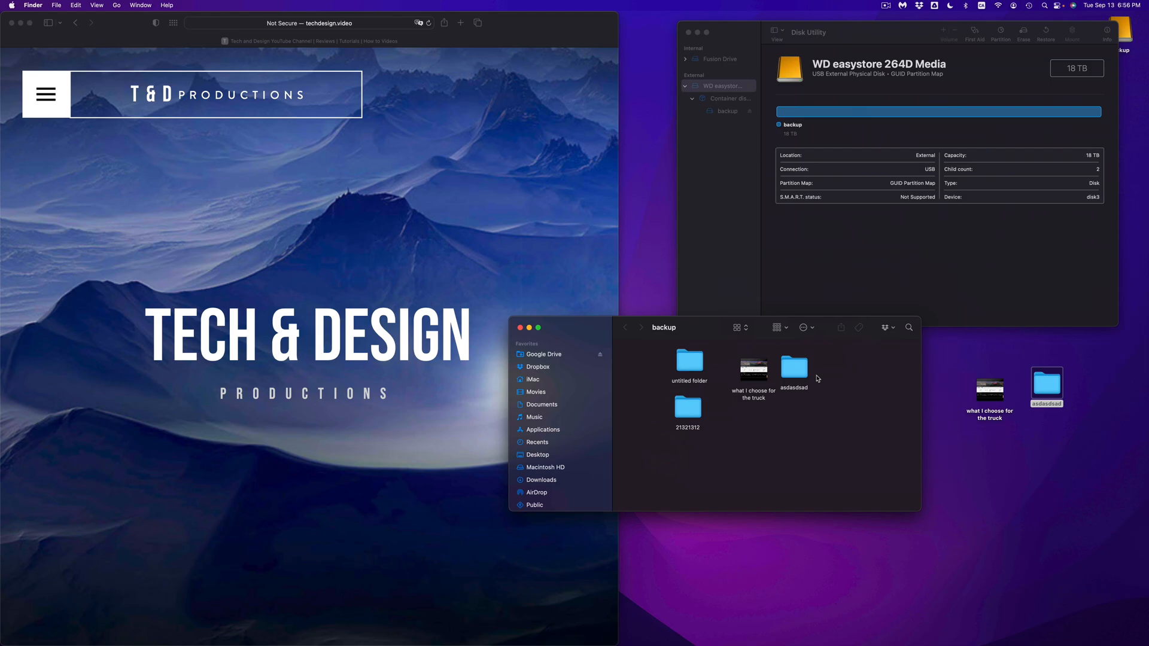
- Move the asdasdsad folder on the desktop to the Trash
left_click_drag(947, 384, 1070, 422)
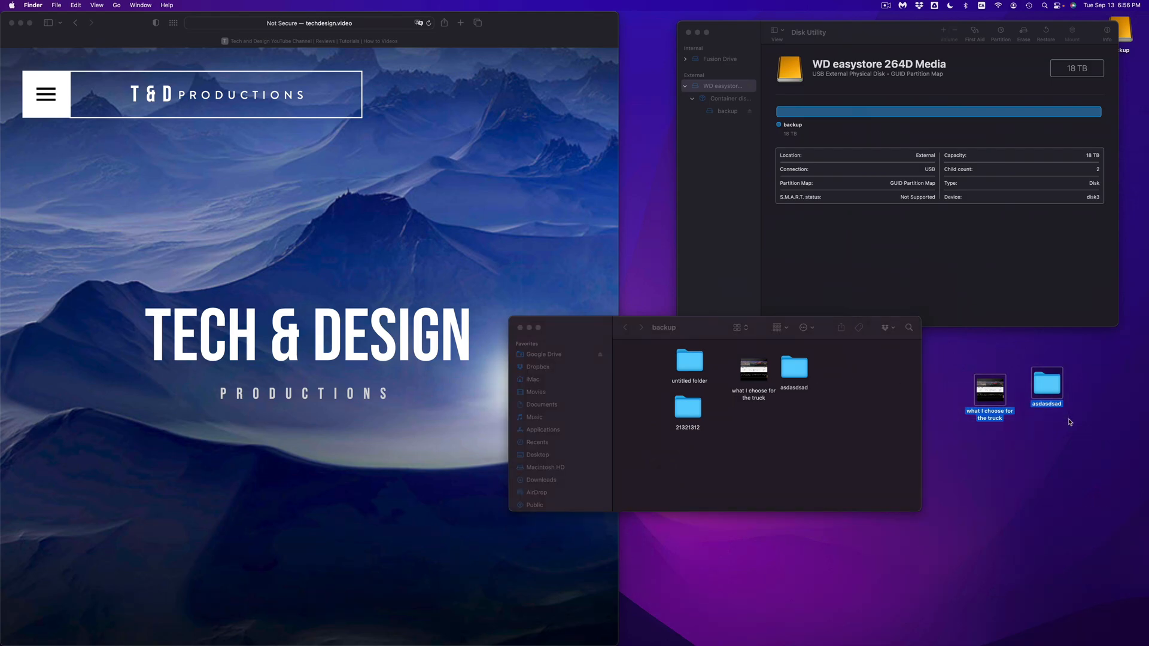
left_click(1070, 422)
left_click(1046, 409)
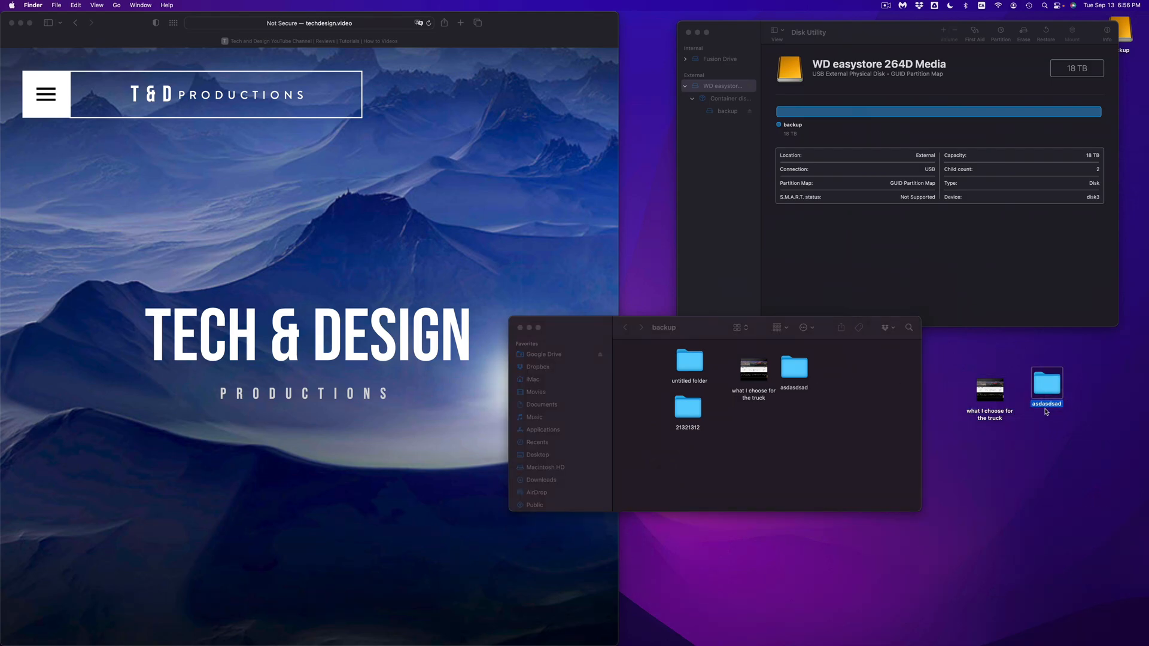
key("super+BackSpace")
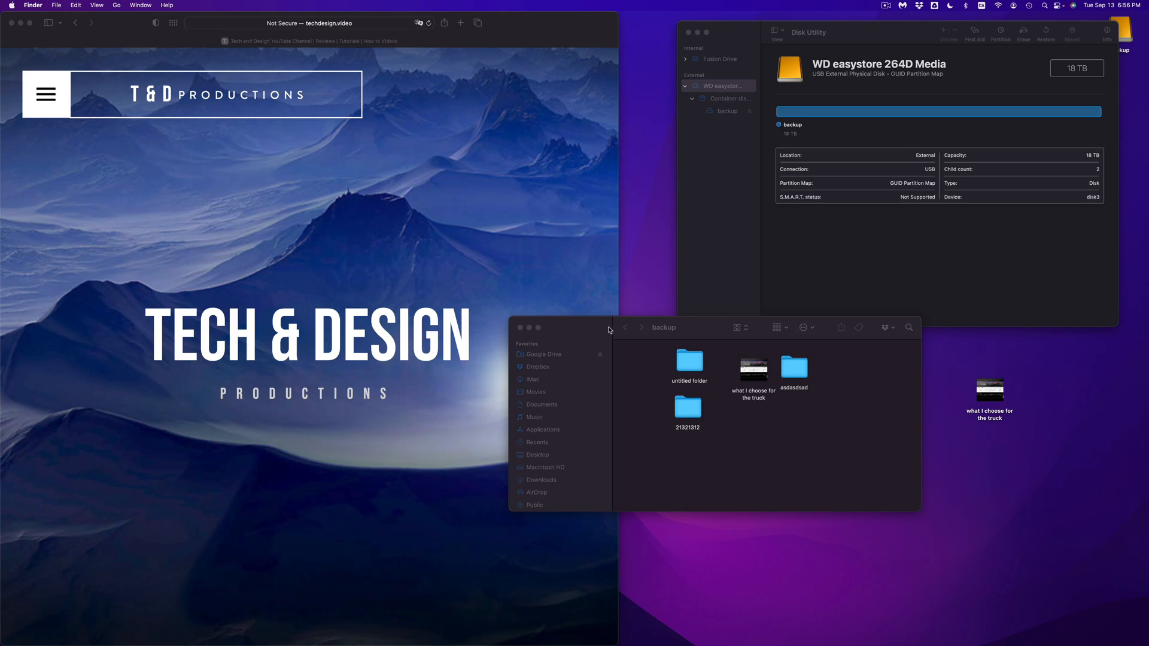
- Reposition the backup window and move all four items on the backup drive to the Trash
left_click_drag(610, 330, 580, 329)
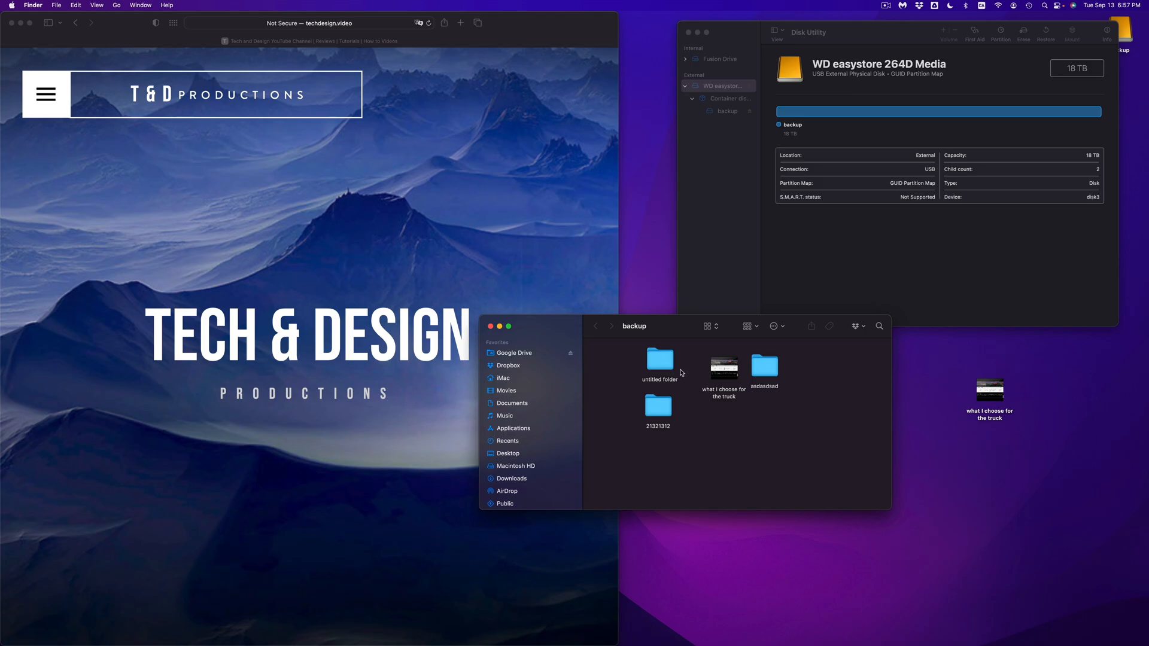
left_click_drag(680, 334, 685, 360)
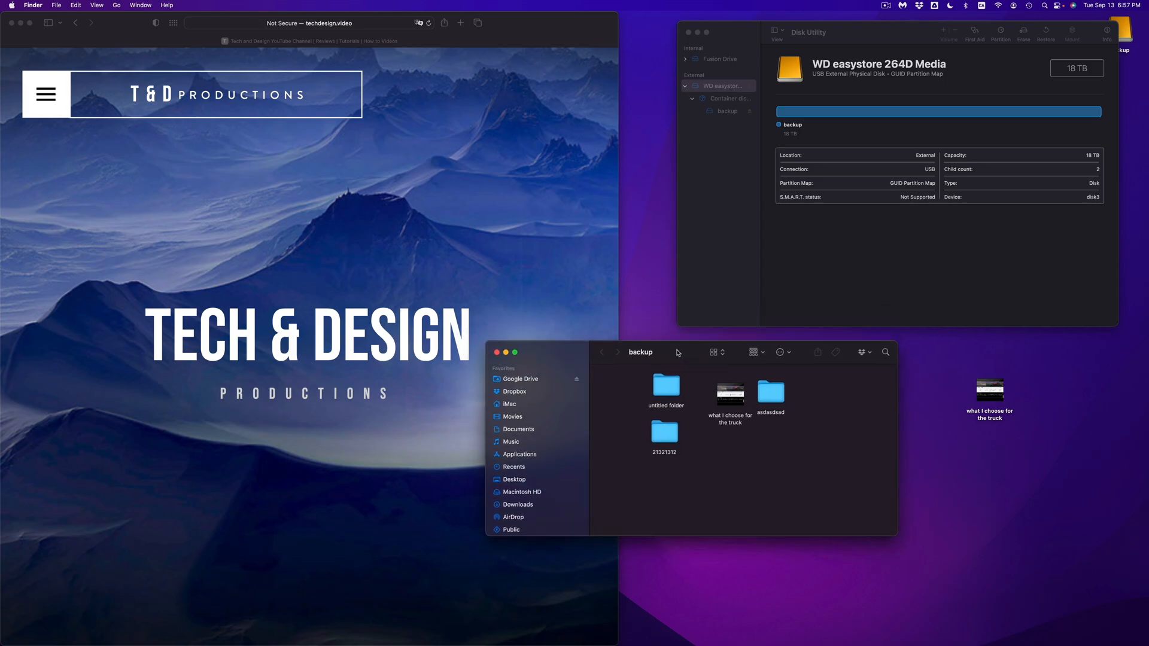
mouse_move(729, 369)
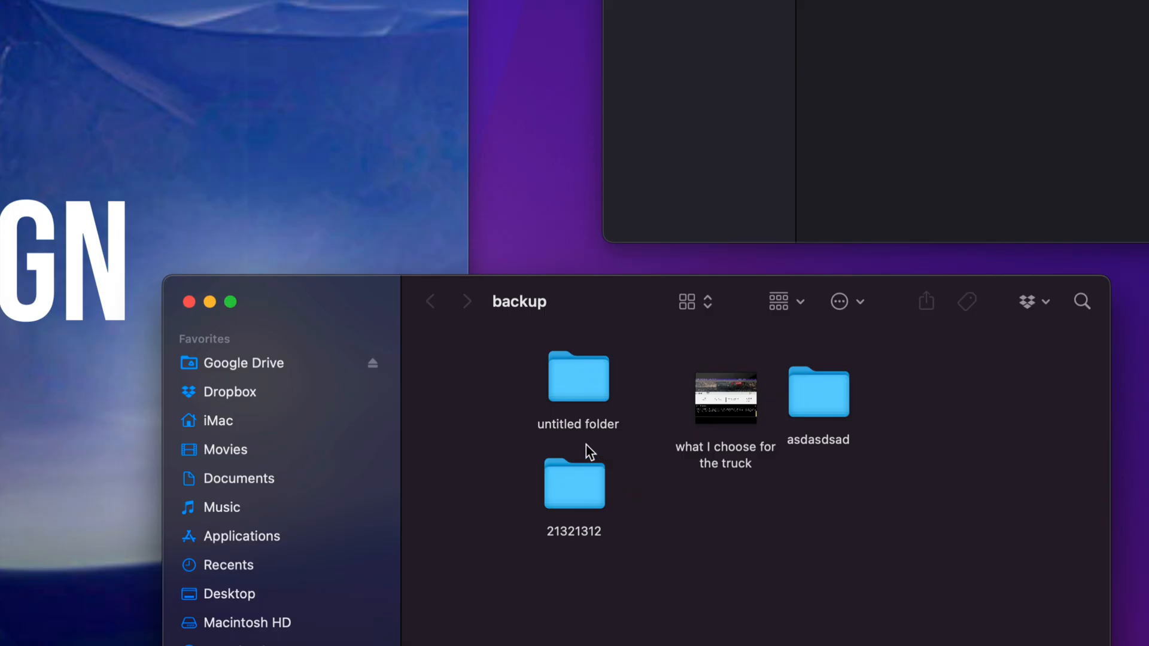
left_click_drag(519, 376, 835, 524)
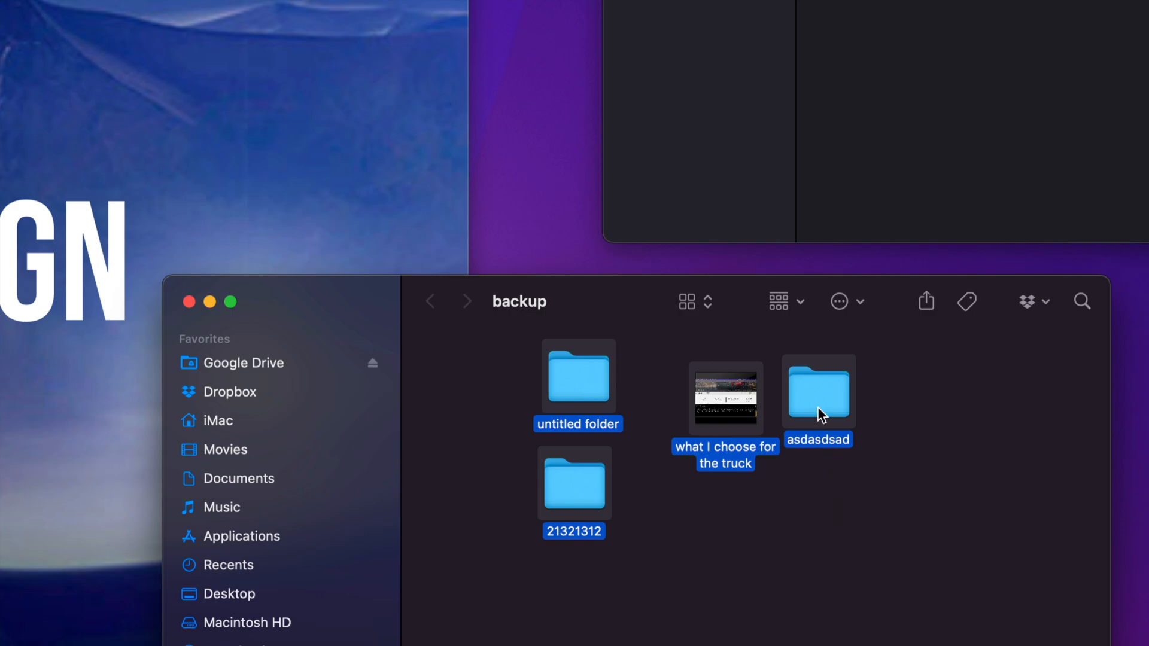
right_click(812, 376)
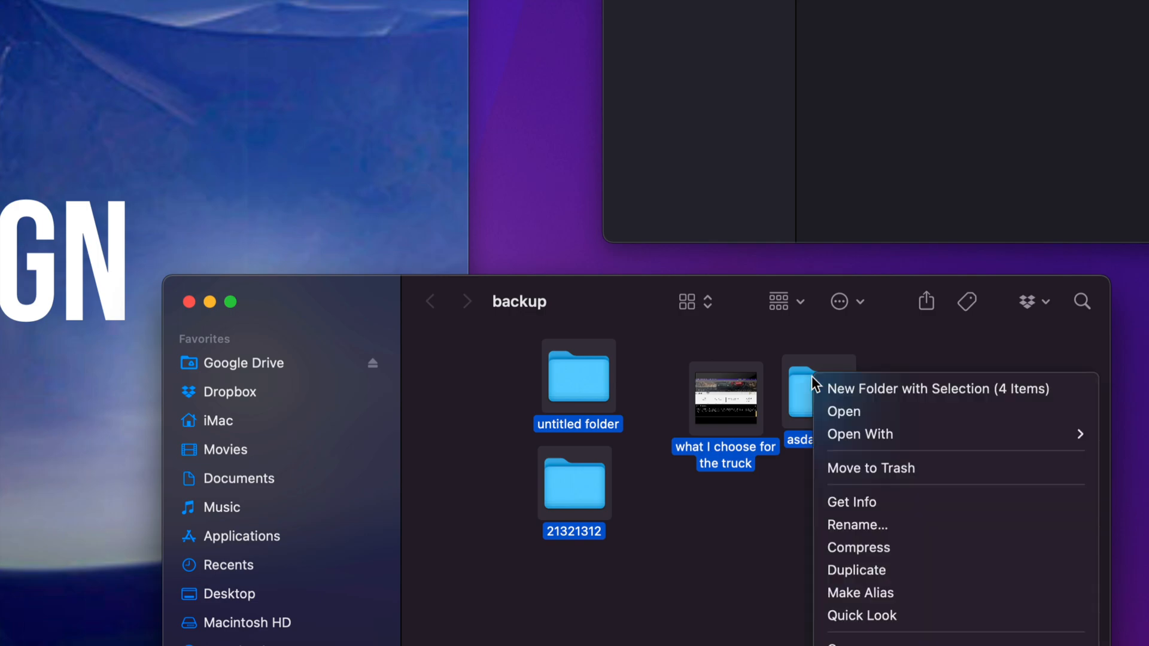
left_click(876, 473)
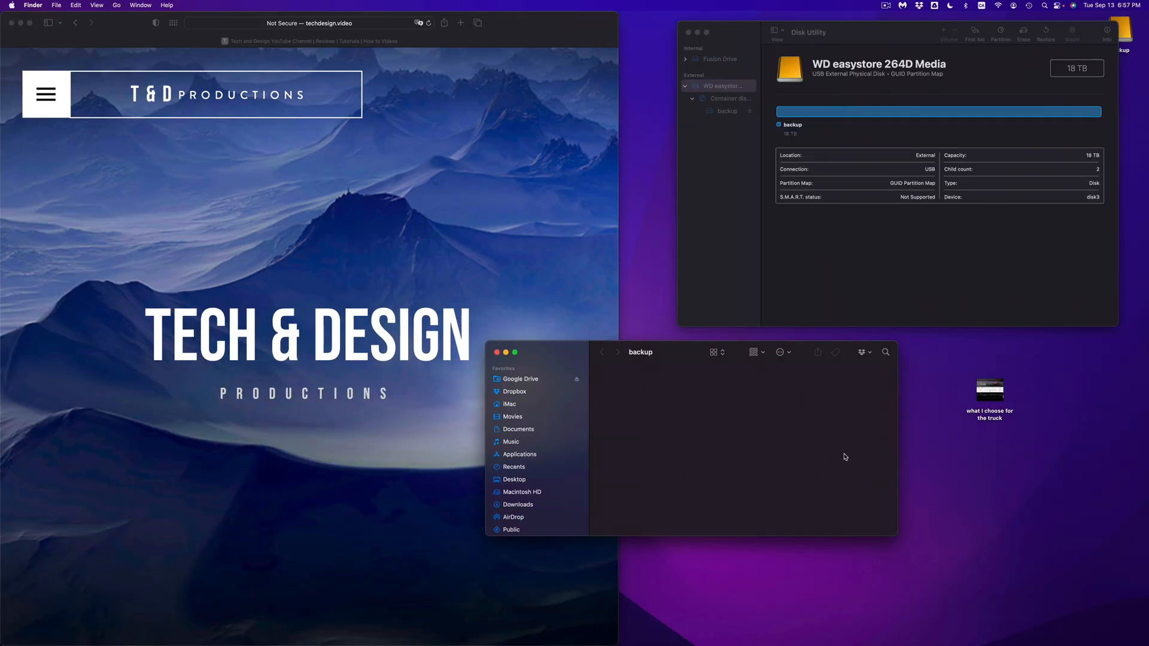
- Empty the Trash to permanently erase the deleted items
mouse_move(953, 644)
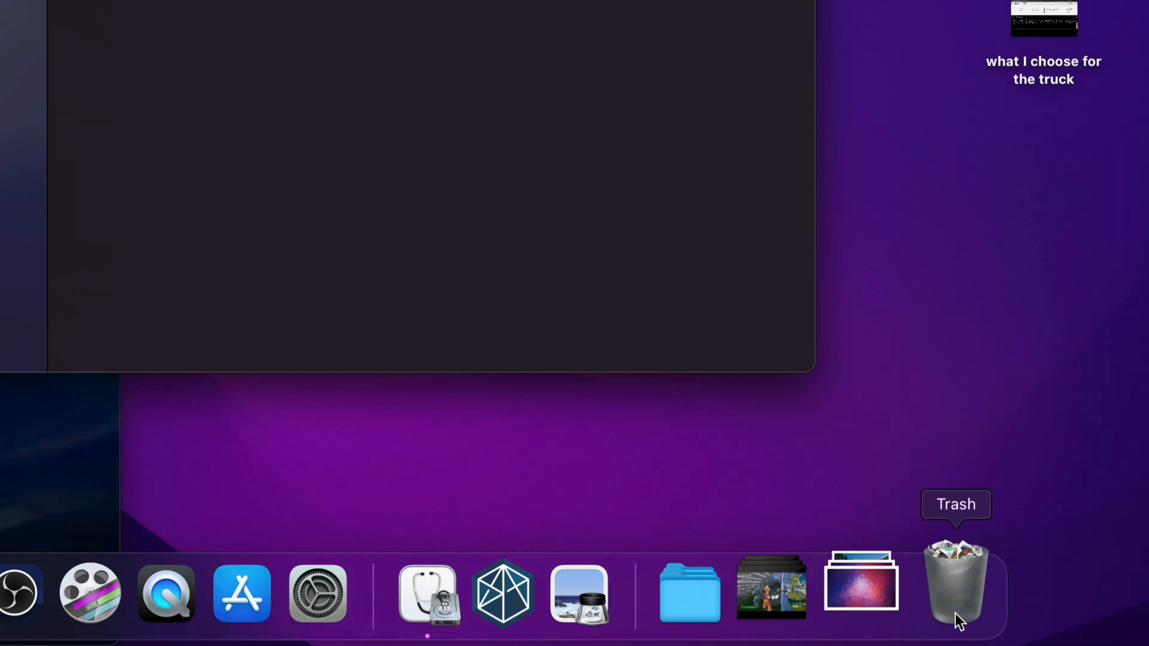
right_click(955, 613)
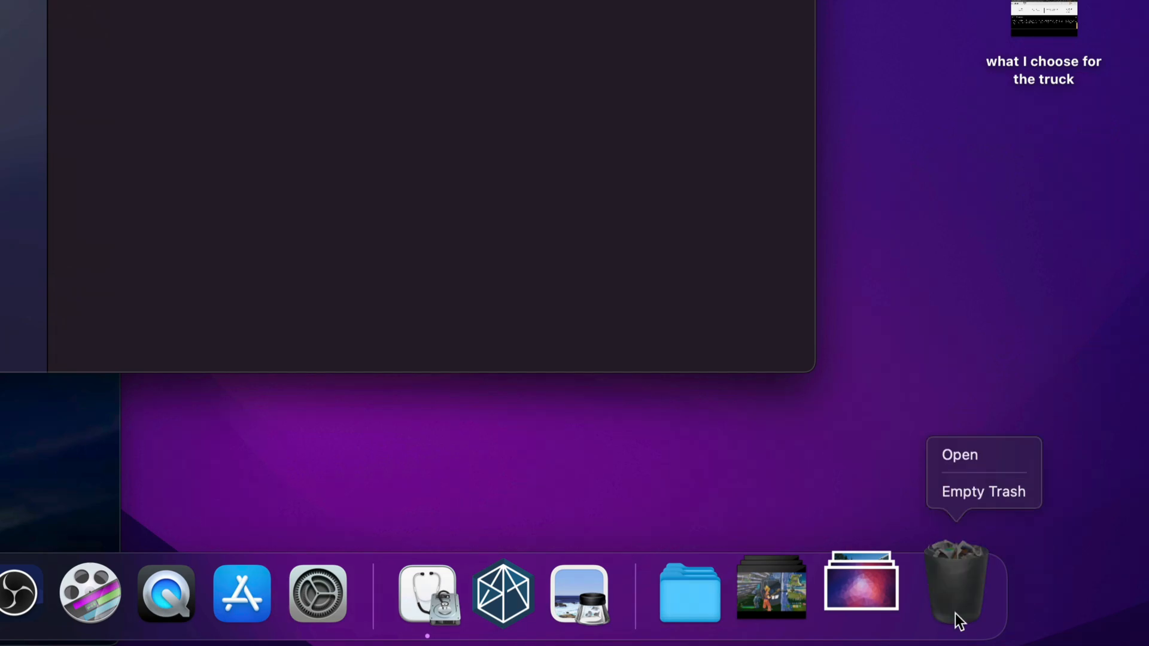
left_click(976, 497)
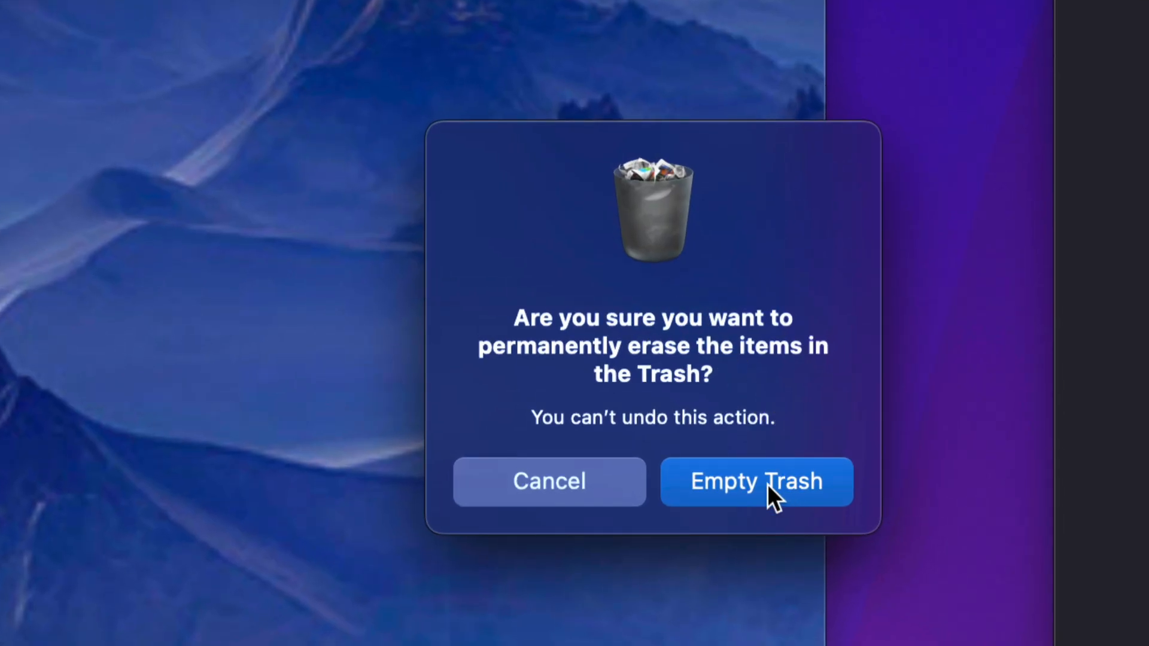
left_click(767, 483)
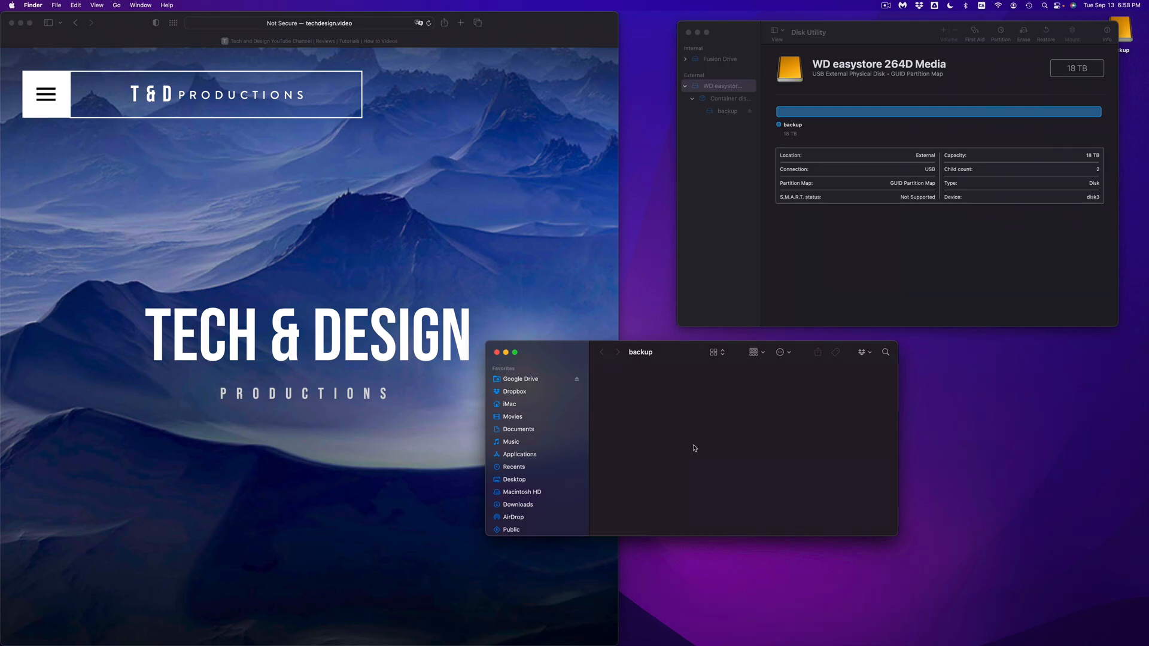
- Close the backup window and reposition the Disk Utility window
left_click_drag(854, 36, 788, 58)
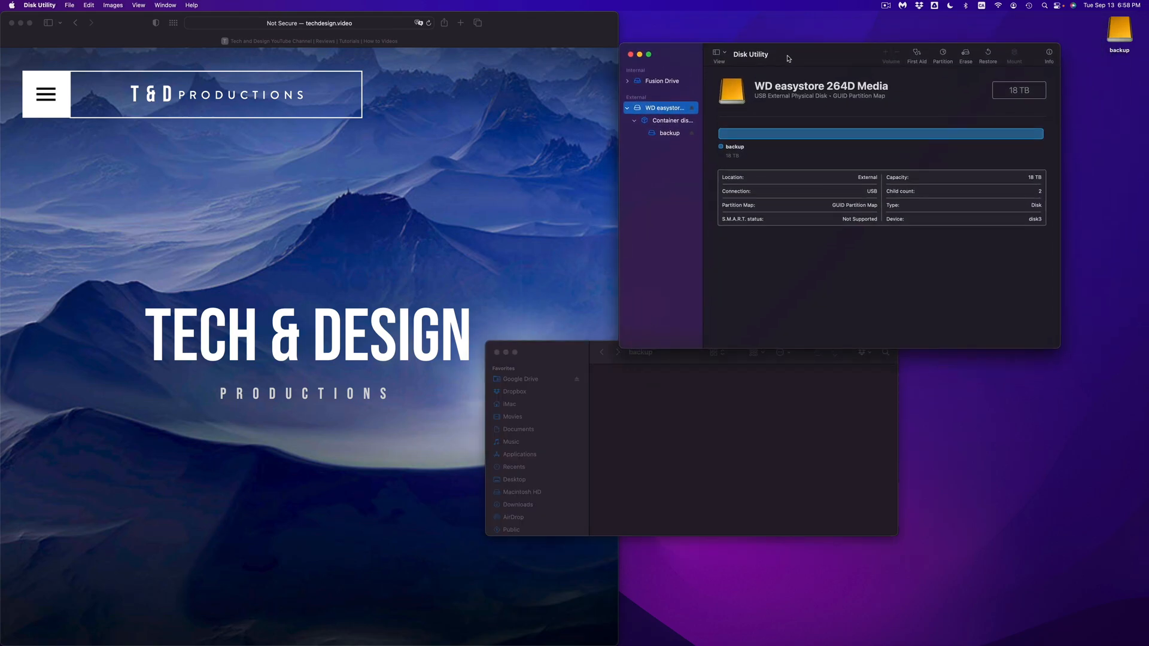
left_click(497, 353)
left_click_drag(815, 56, 833, 157)
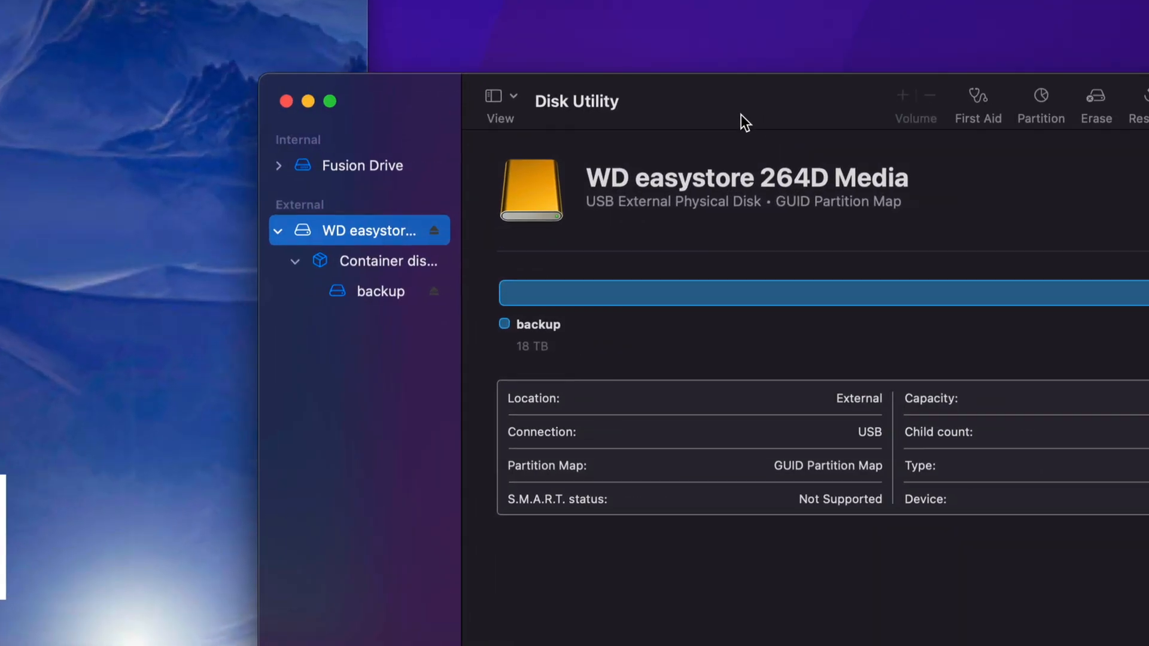
left_click_drag(741, 113, 554, 118)
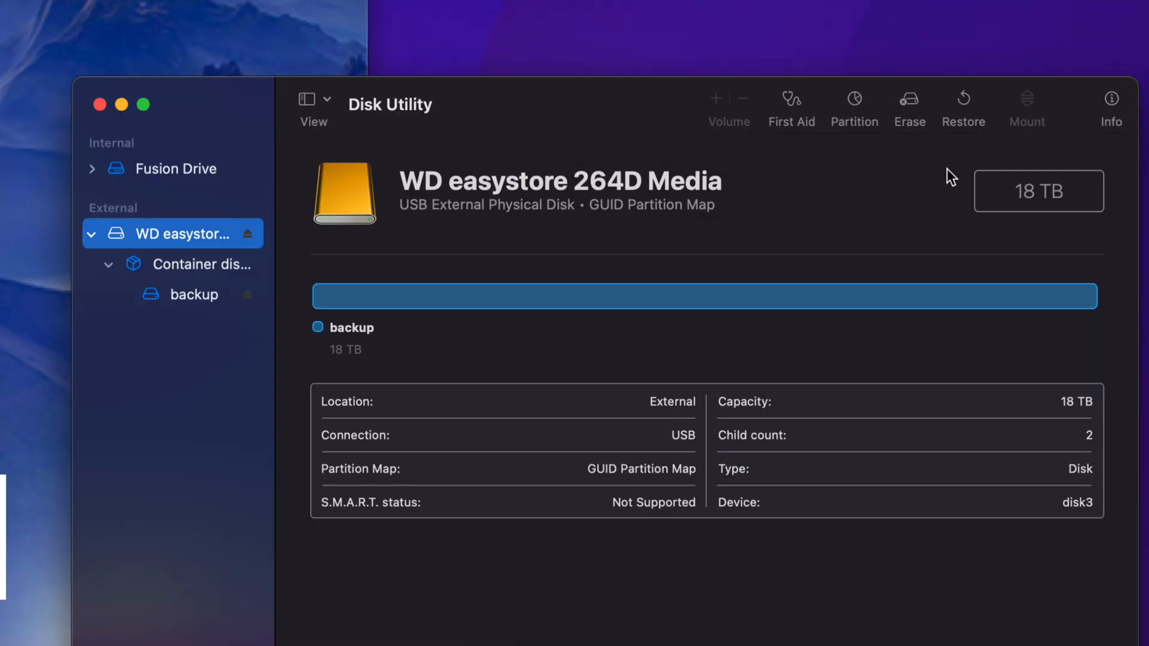
- Start an erase of the external disk WD easystore 264D Media and set its format to Mac OS Extended (Journaled)
left_click(906, 99)
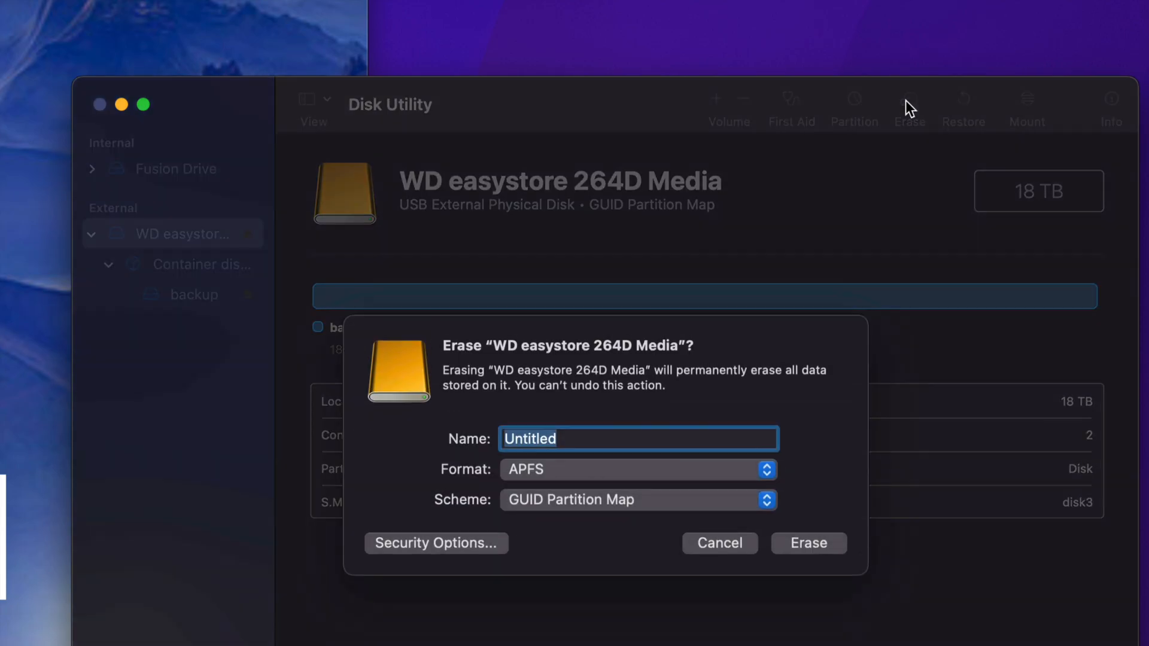
left_click(536, 469)
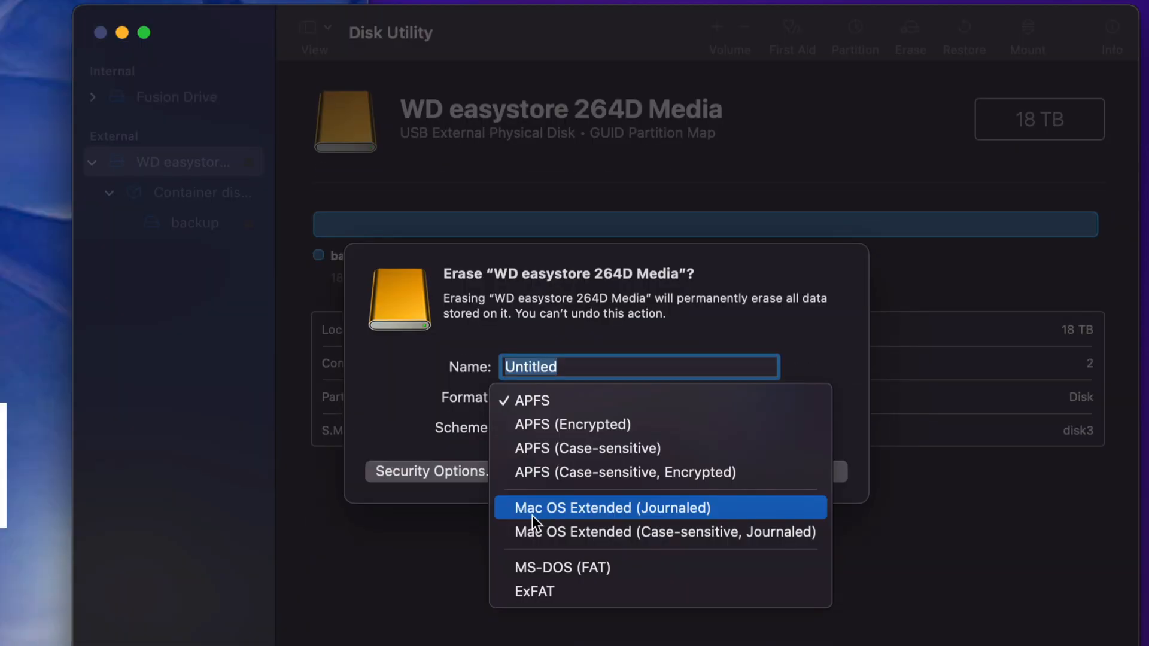
left_click(731, 510)
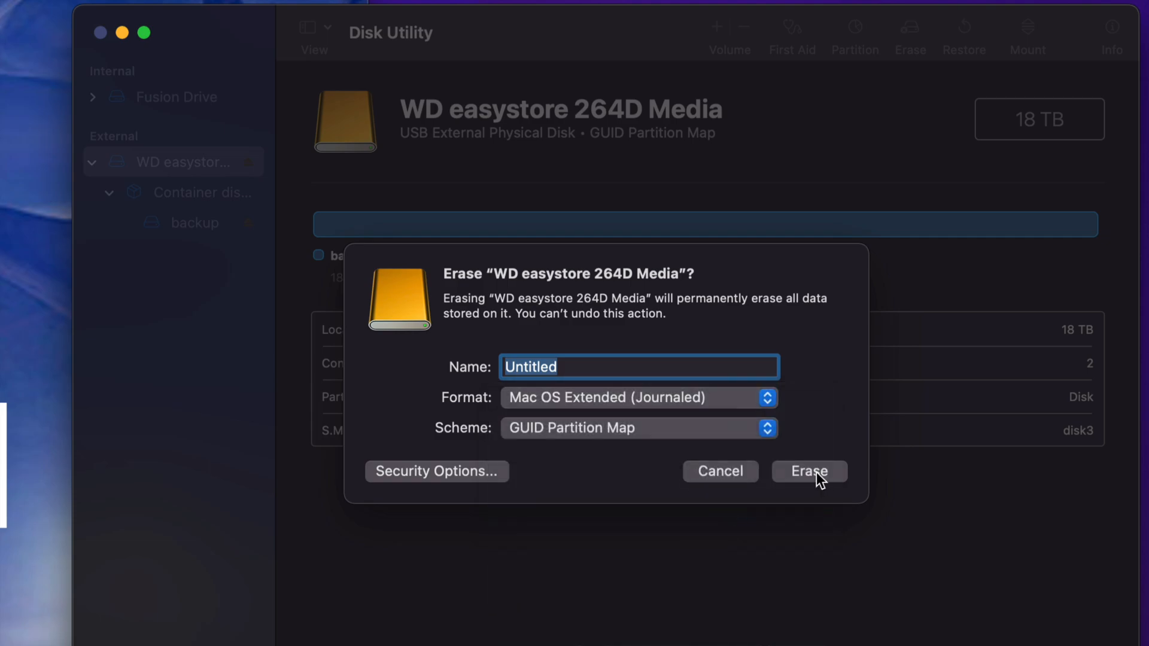
- Set the erase format to ExFAT with the GUID Partition Map scheme
left_click(760, 398)
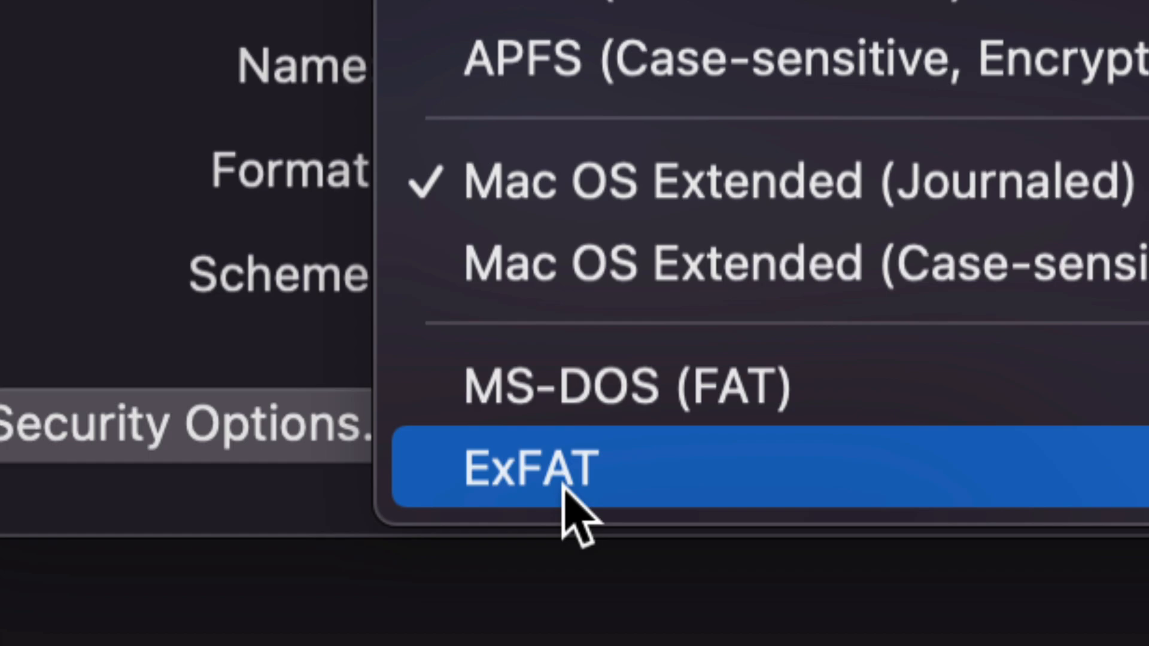
left_click(566, 489)
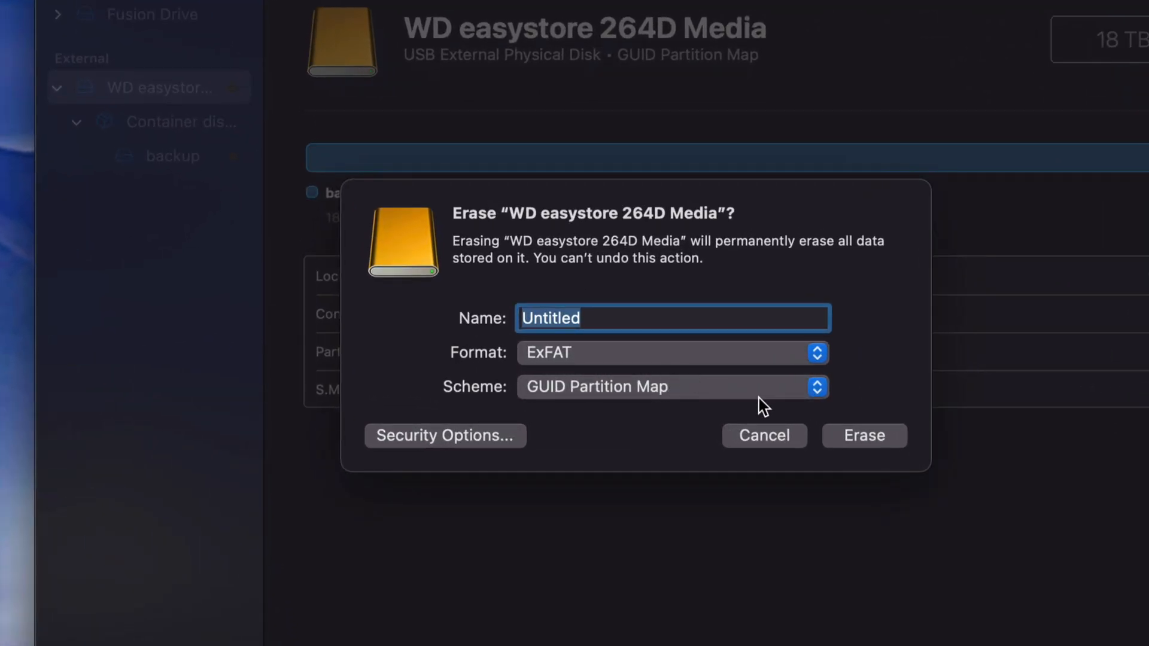
left_click(759, 397)
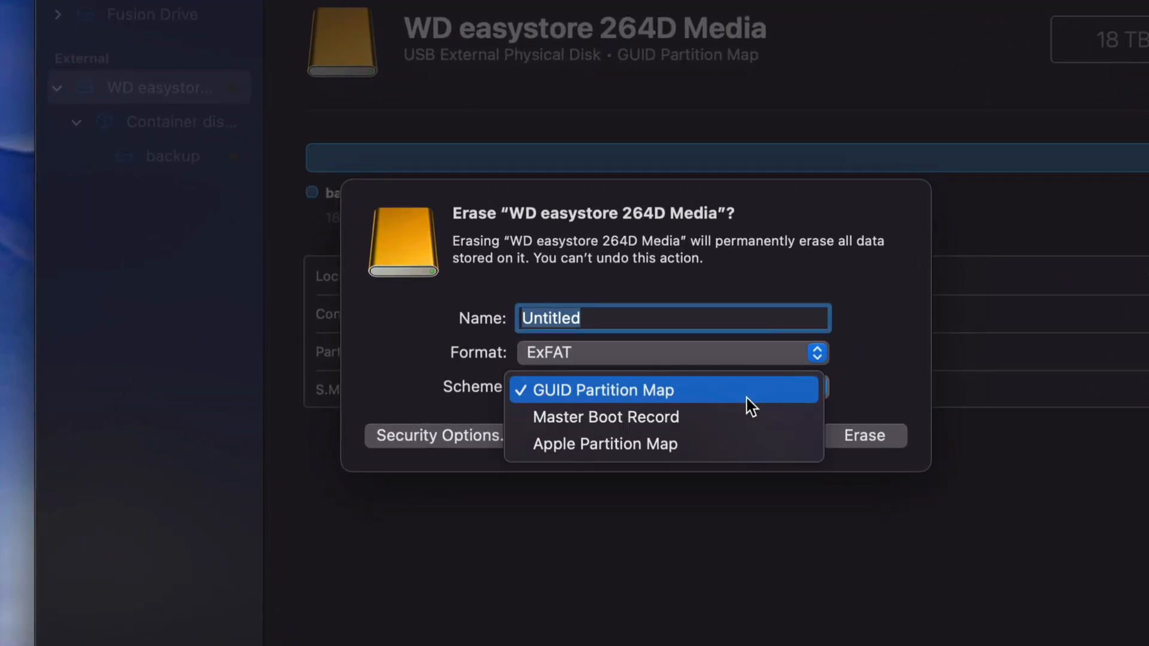
left_click(602, 397)
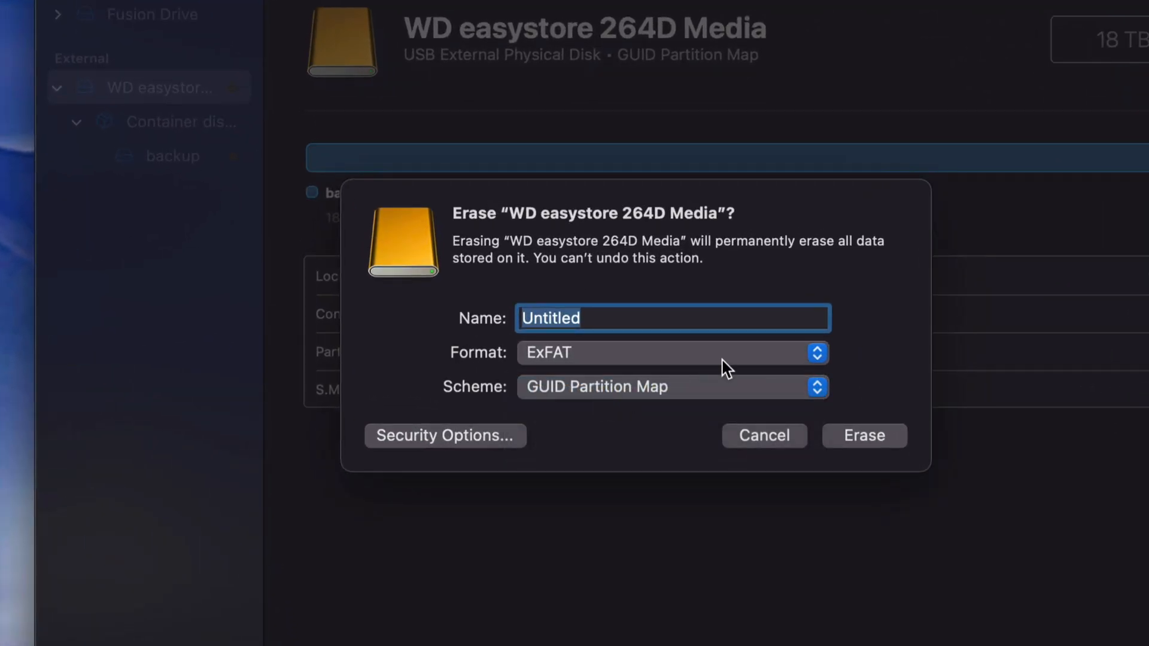
- Erase the WD easystore 264D Media disk as Mac OS Extended (Journaled) with the name Mac
left_click(761, 357)
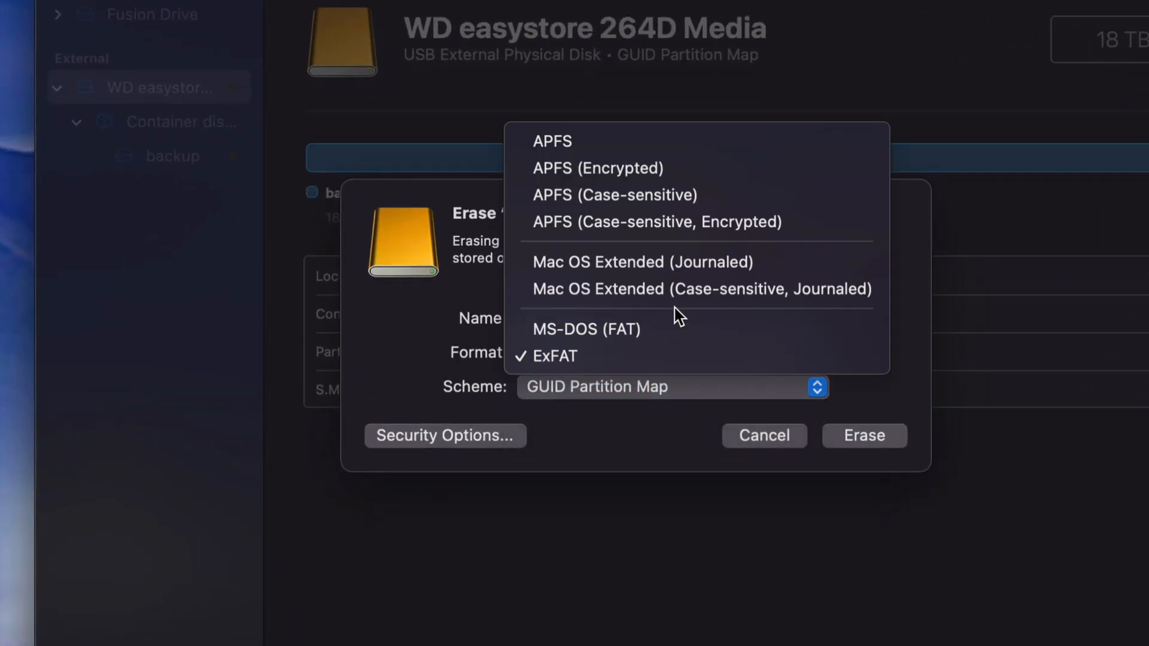
left_click(611, 264)
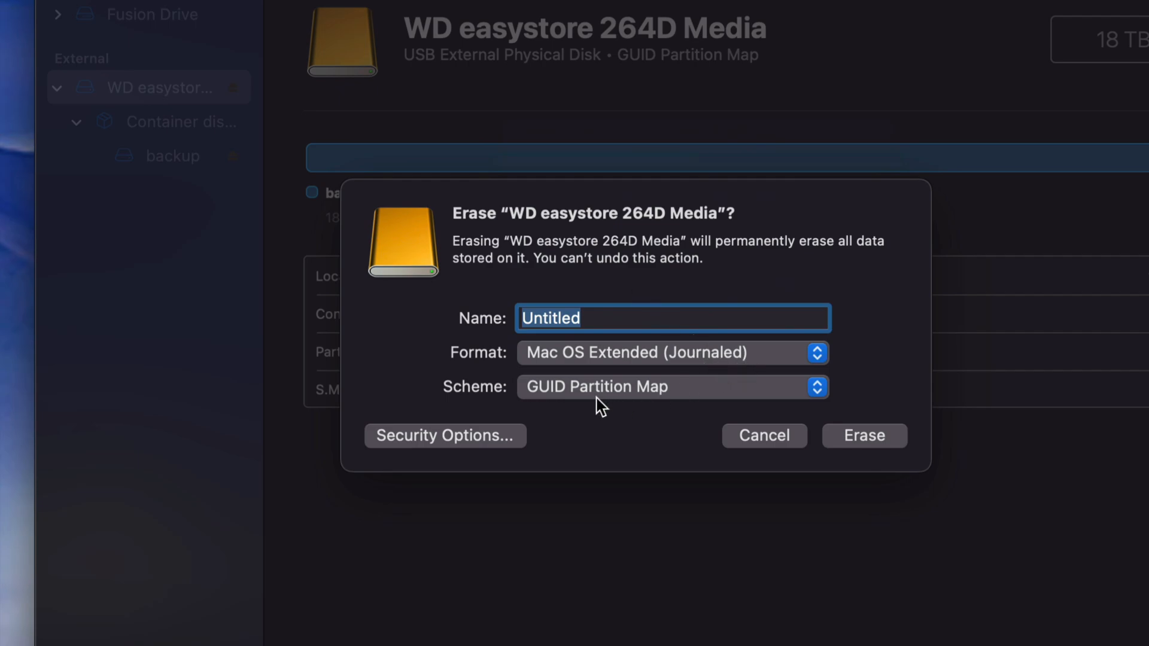
left_click(598, 318)
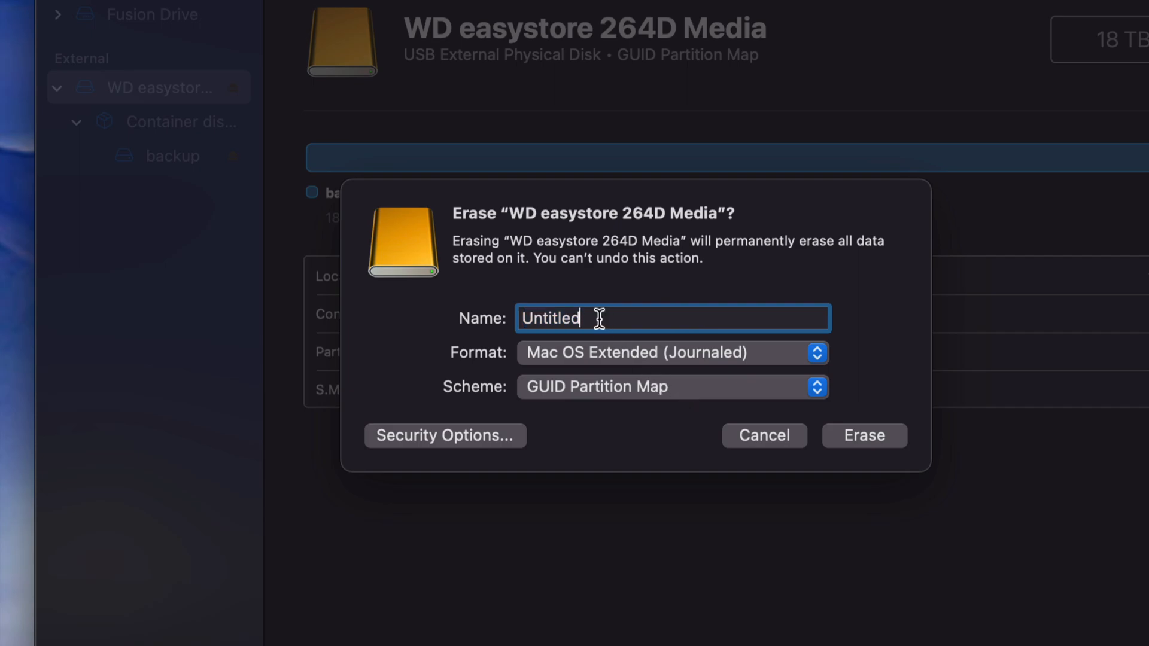
left_click_drag(598, 318, 512, 326)
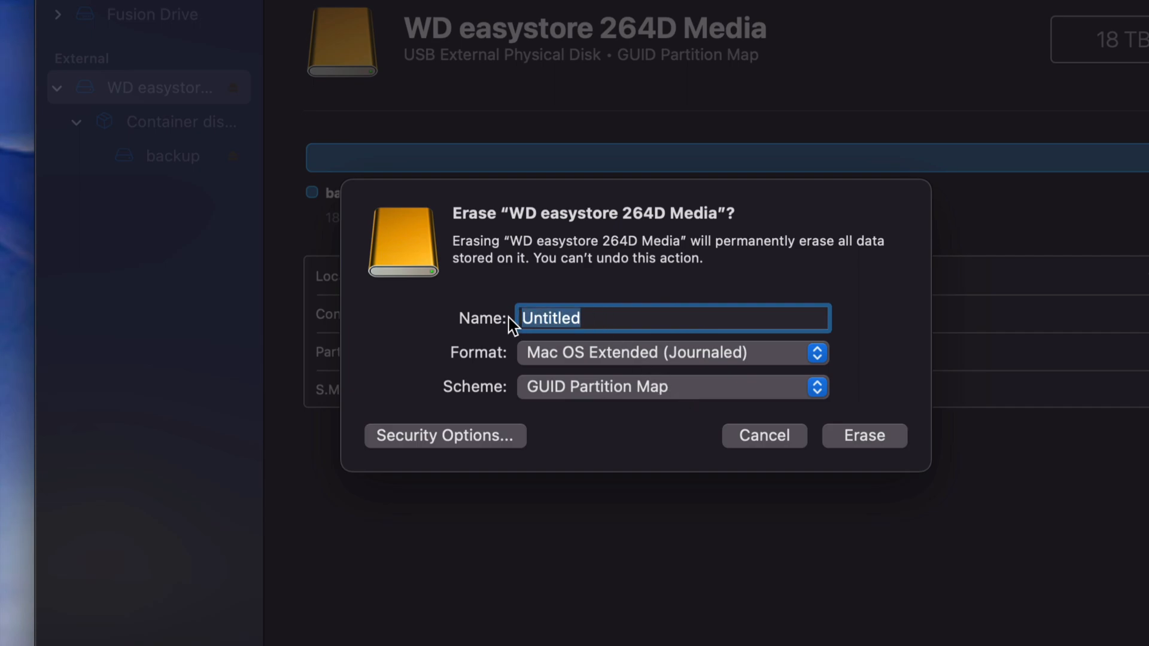
type("Mac")
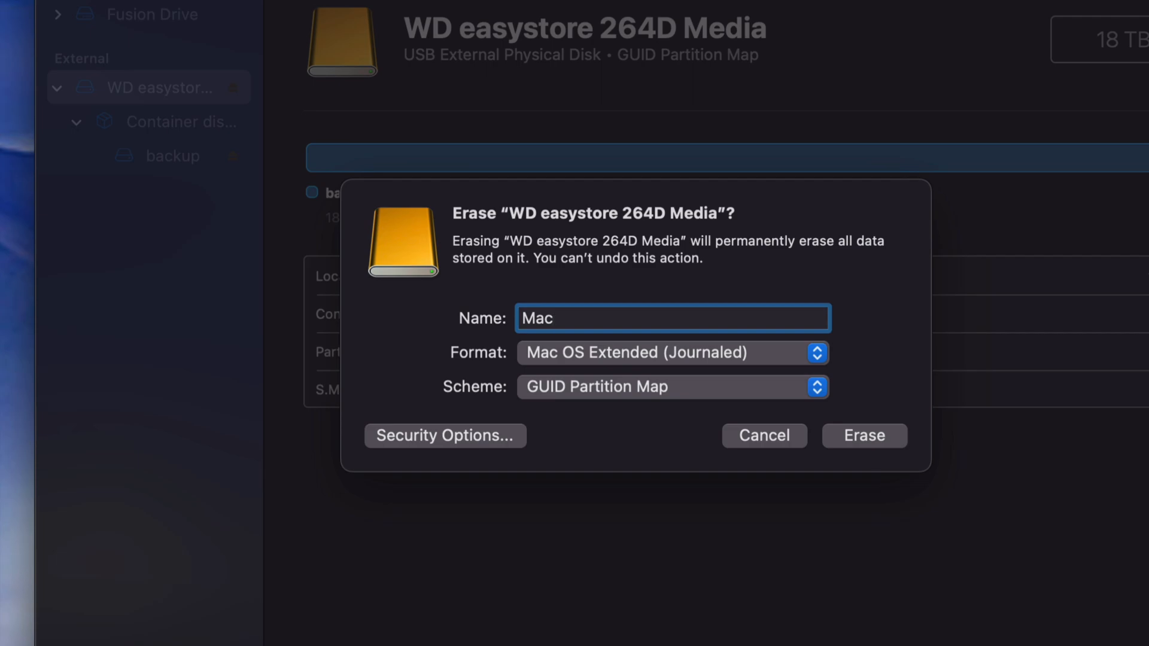
left_click(881, 436)
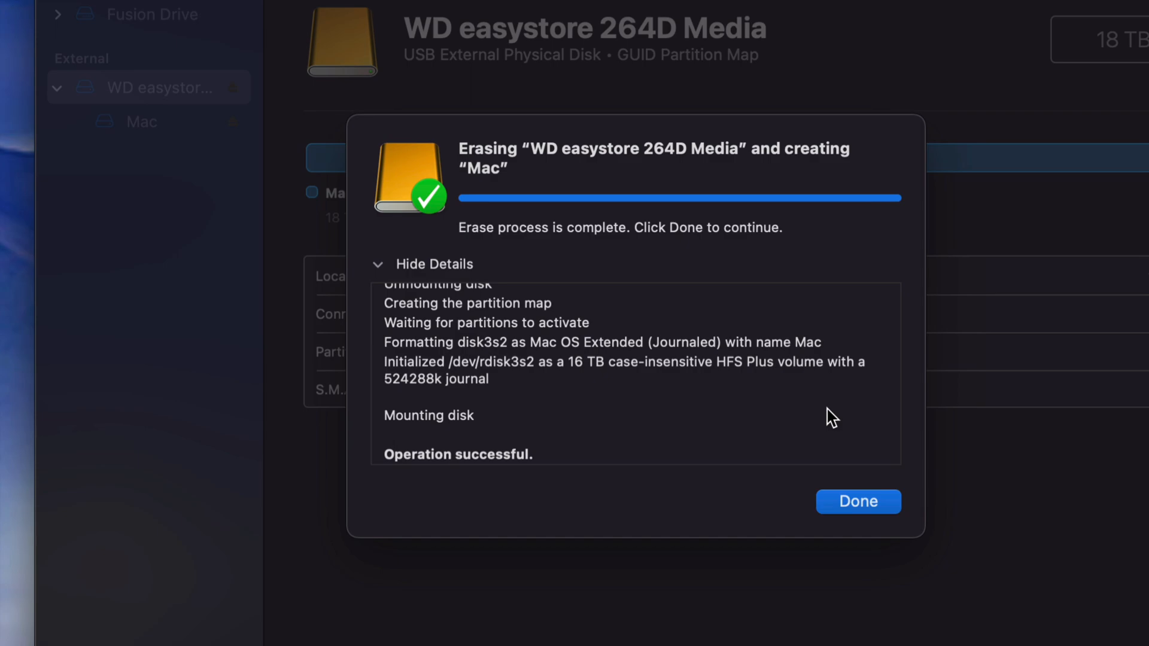
left_click(855, 503)
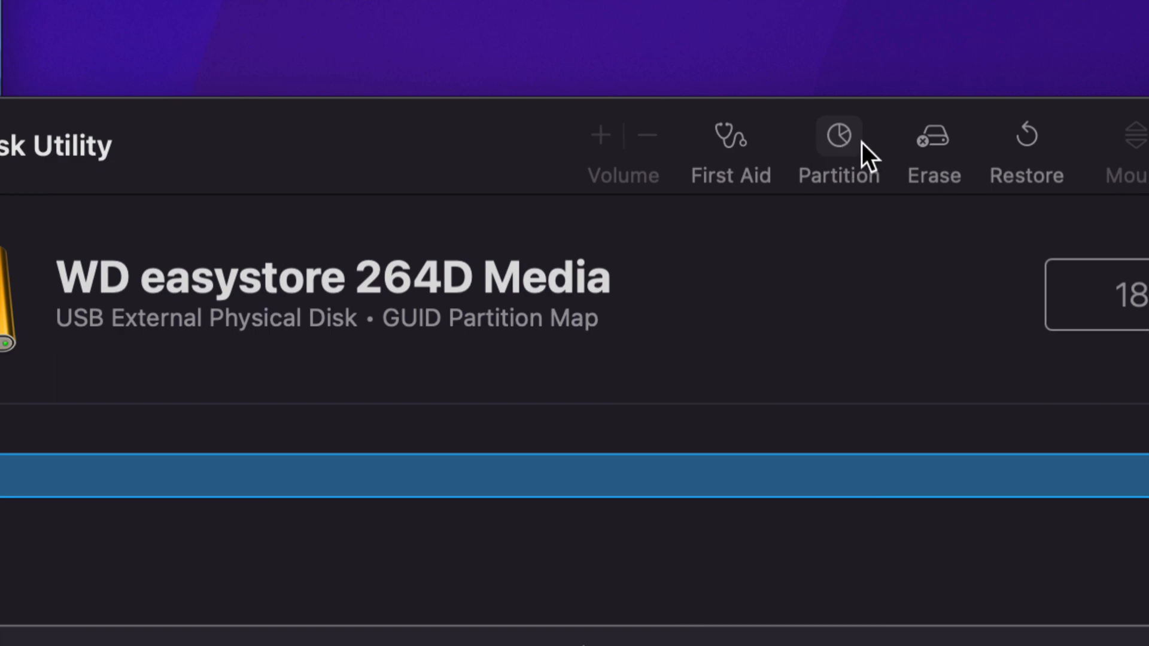
- Add two new partitions to the WD easystore disk and shrink the Mac partition to about 2.13 TB
left_click(837, 138)
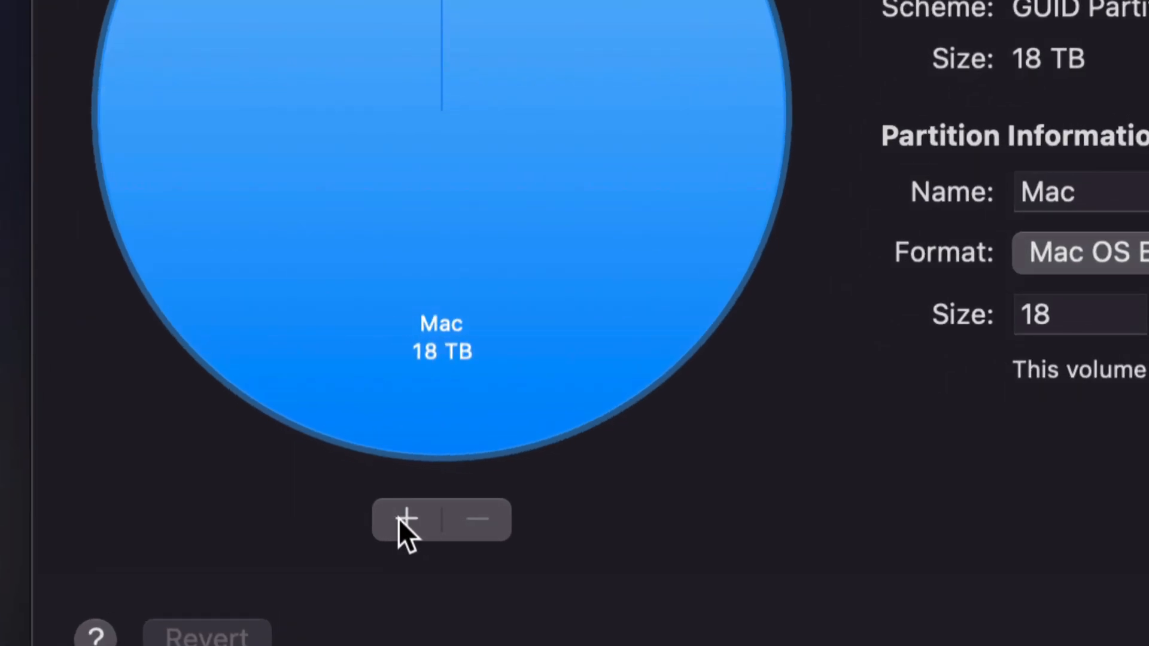
left_click(401, 518)
left_click(411, 518)
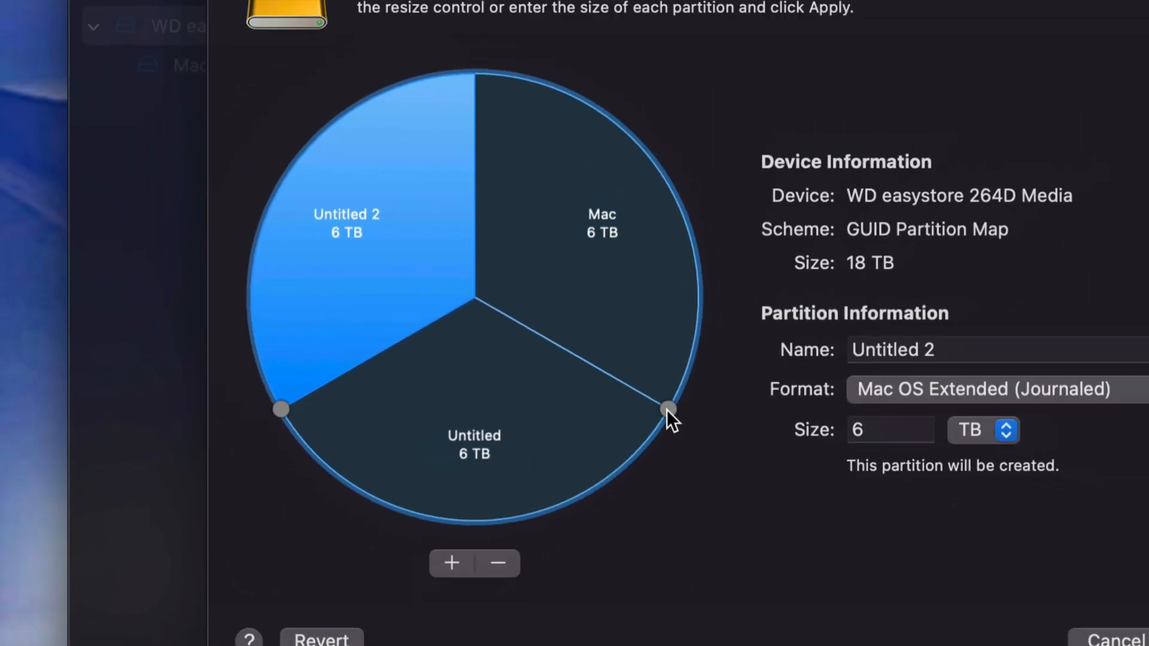
left_click_drag(668, 410, 632, 145)
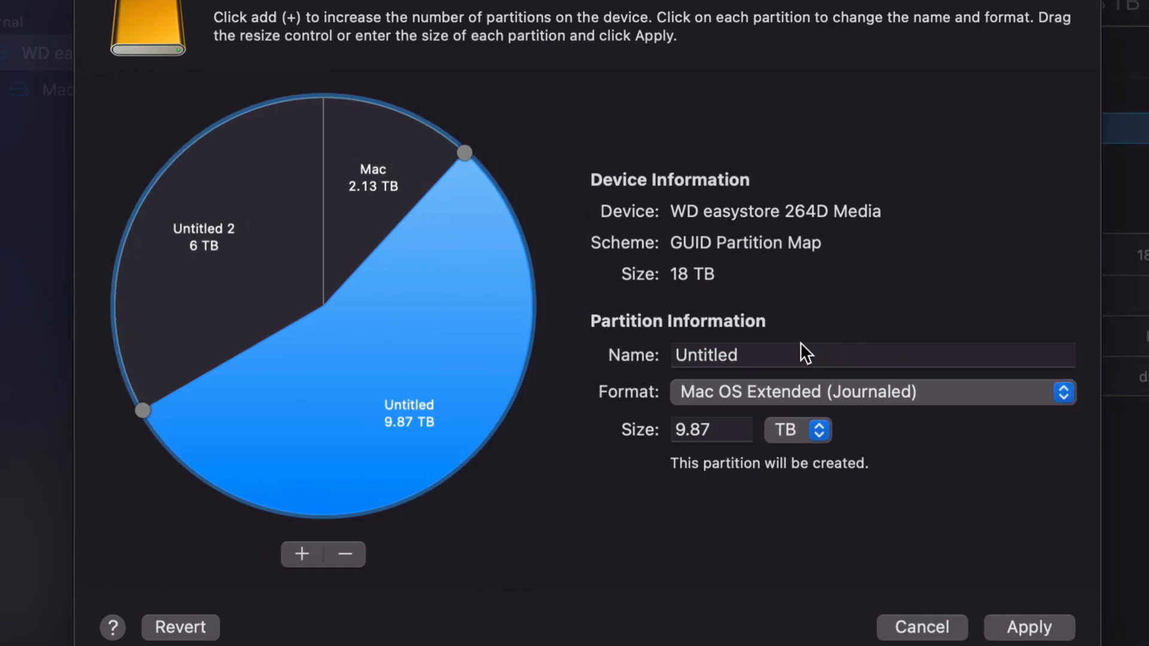
- Name the largest new partition, adjacent to Mac, Time Machine
left_click(921, 352)
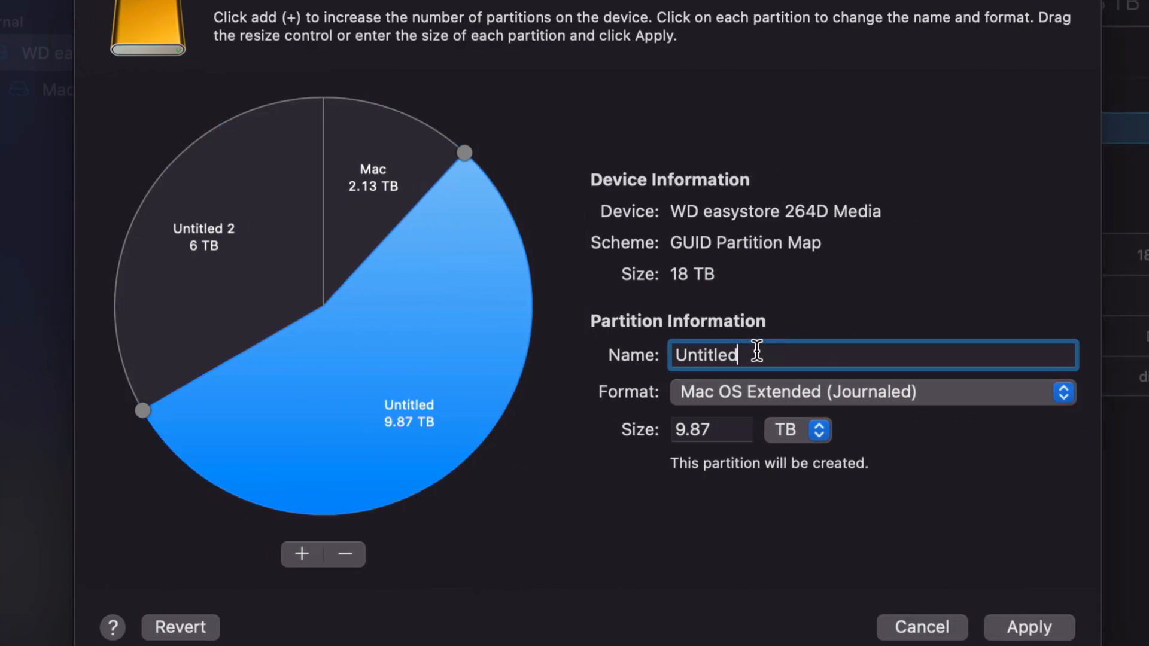
left_click_drag(757, 351, 666, 353)
type("Time Machine")
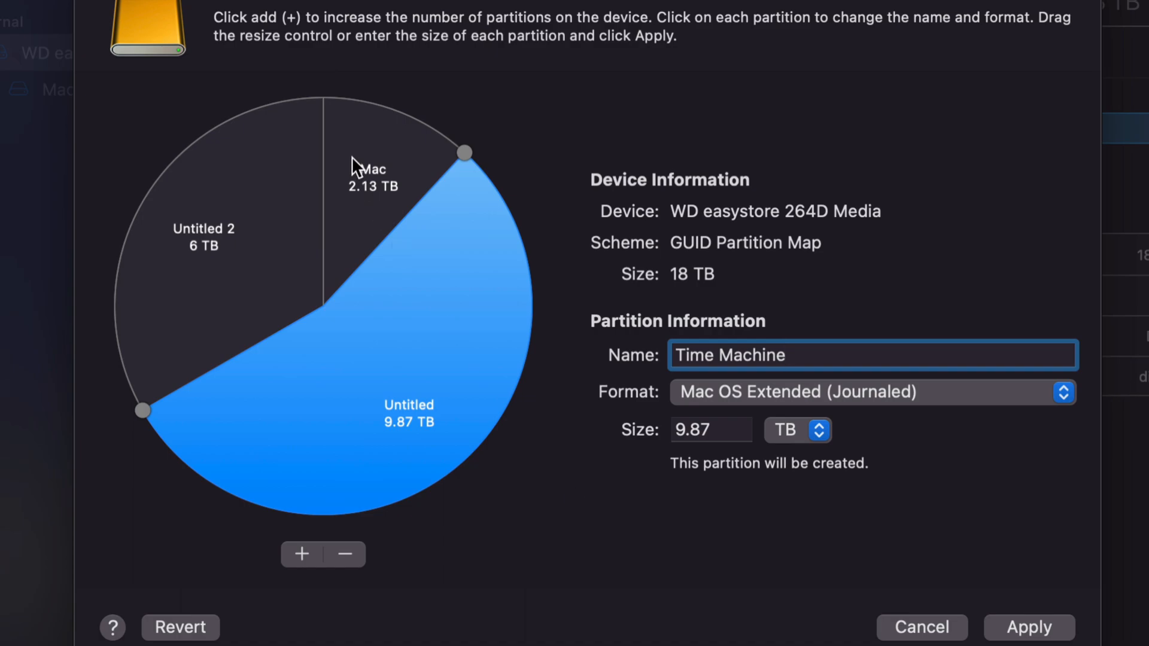
- Reconfigure the Mac partition as an ExFAT partition named Windows, about 1.98 TB in size
left_click(373, 171)
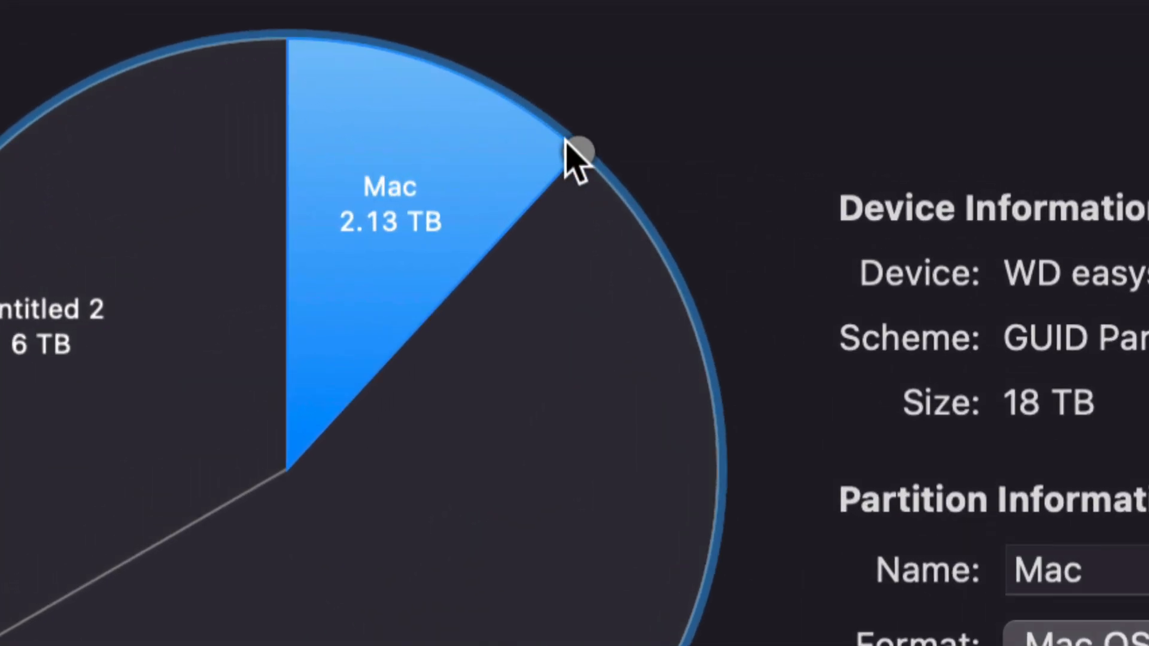
left_click_drag(567, 142, 557, 136)
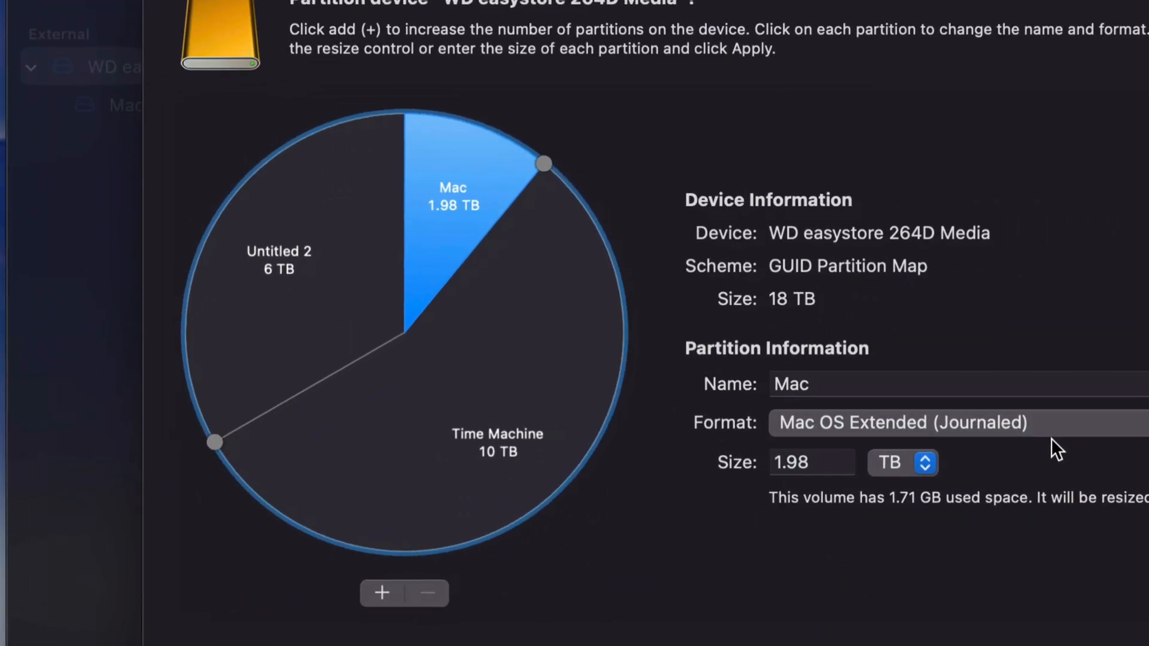
left_click(771, 384)
type("Window")
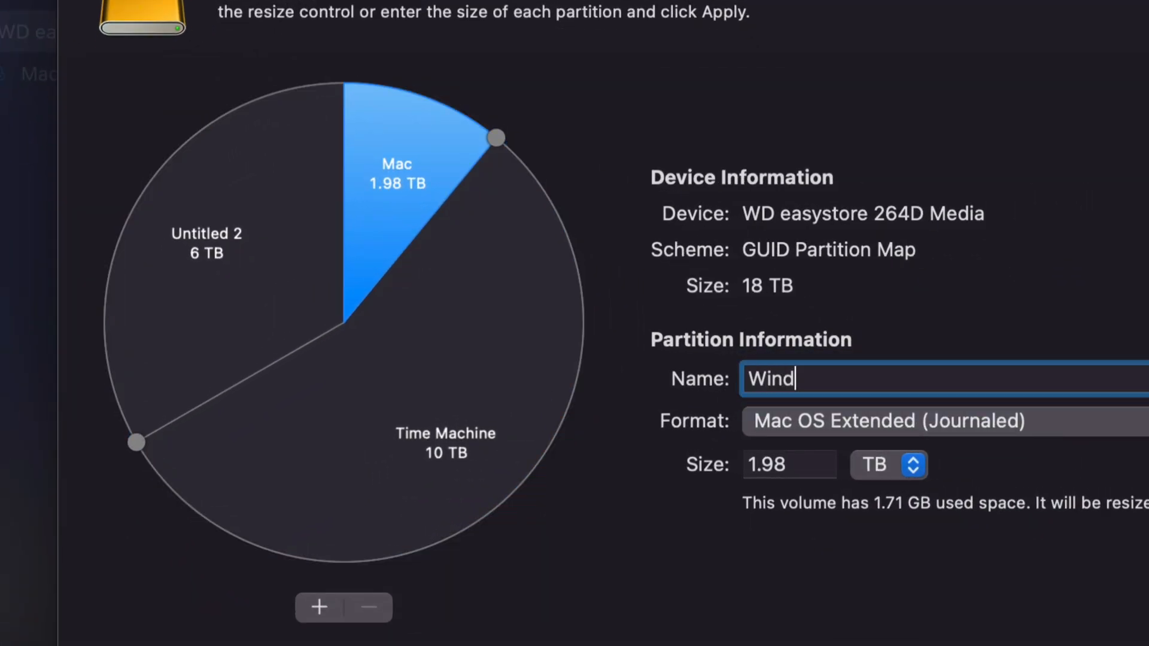
type("s")
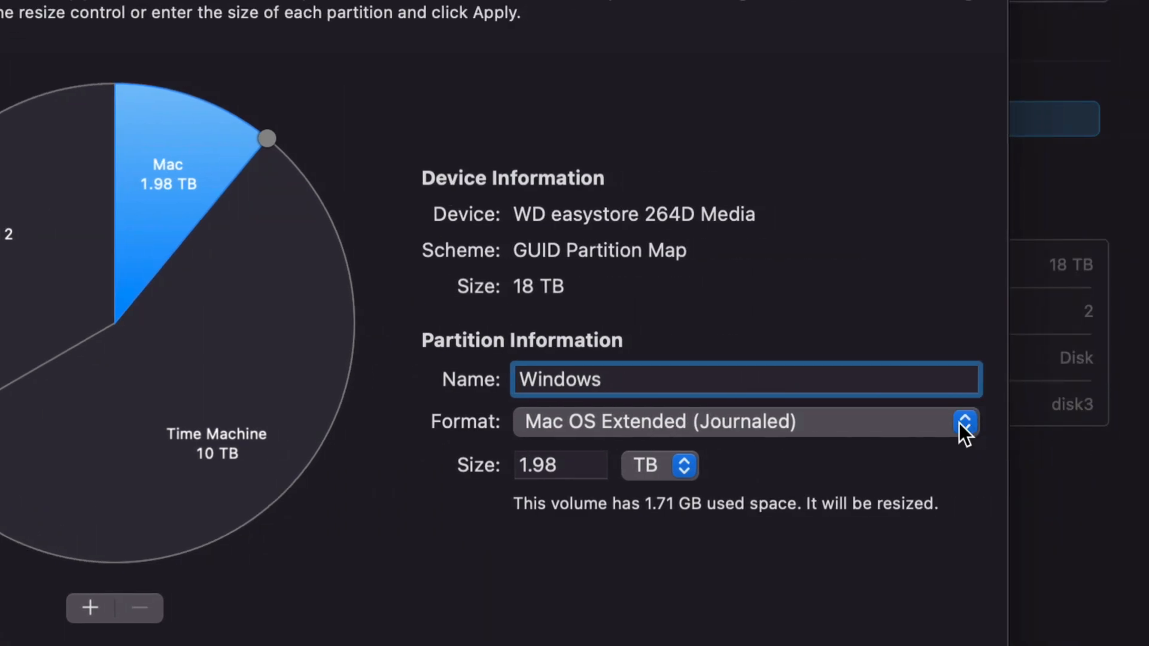
left_click(959, 422)
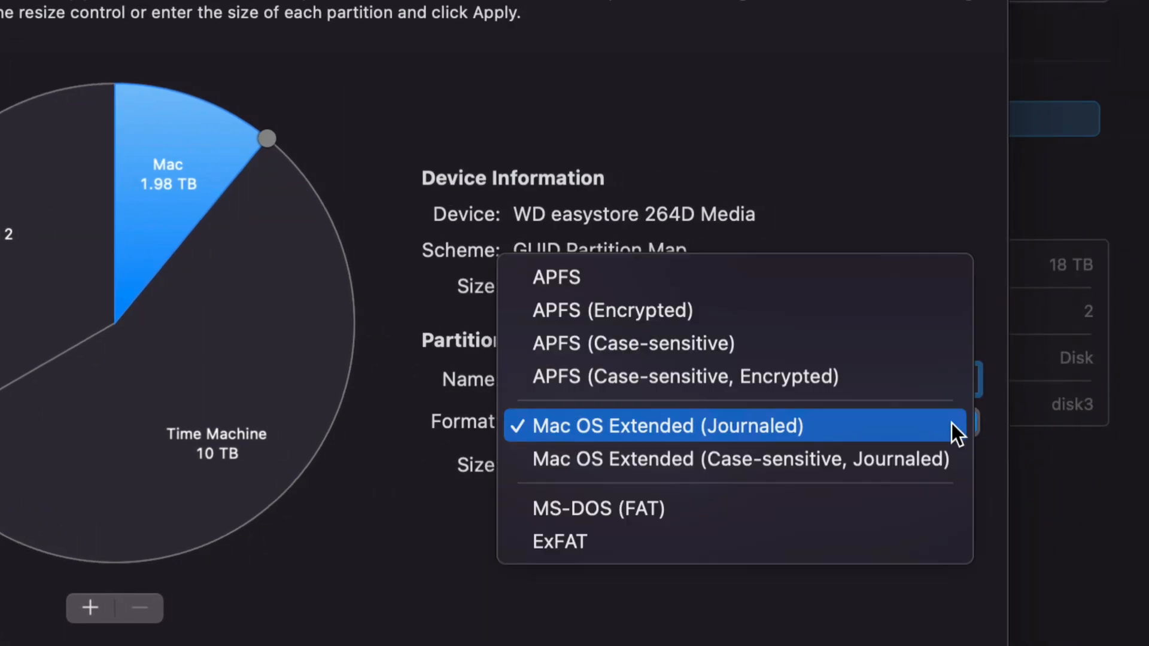
left_click(711, 540)
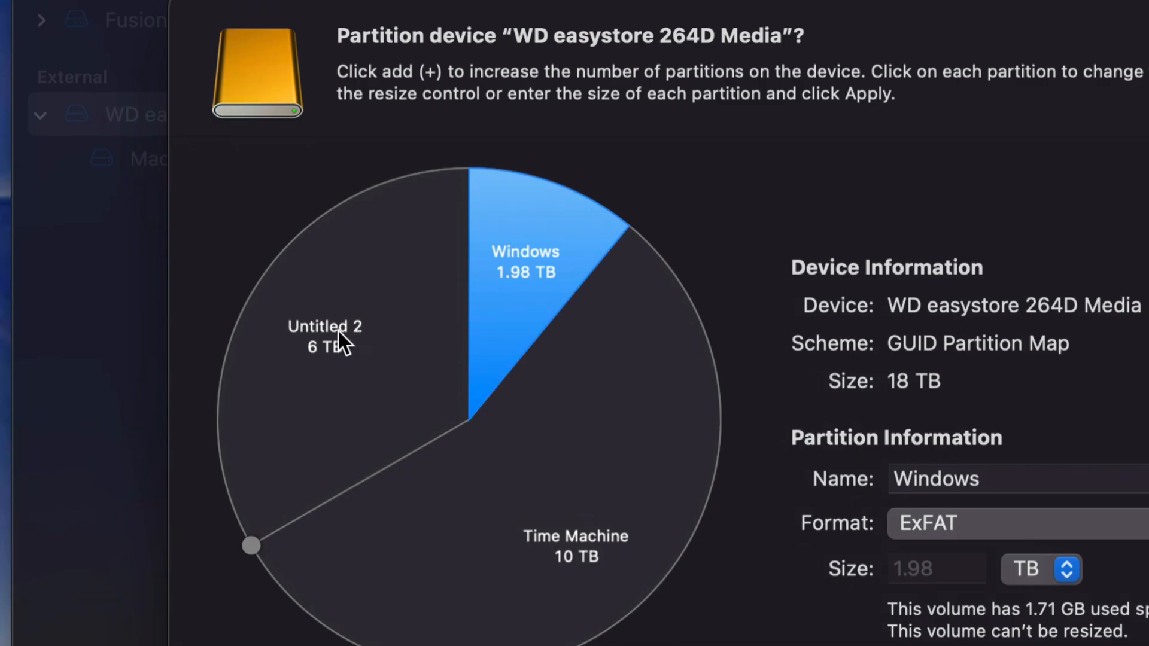
- Name the Untitled 2 partition Mac Backup with the Mac OS Extended (Journaled) format
left_click(339, 332)
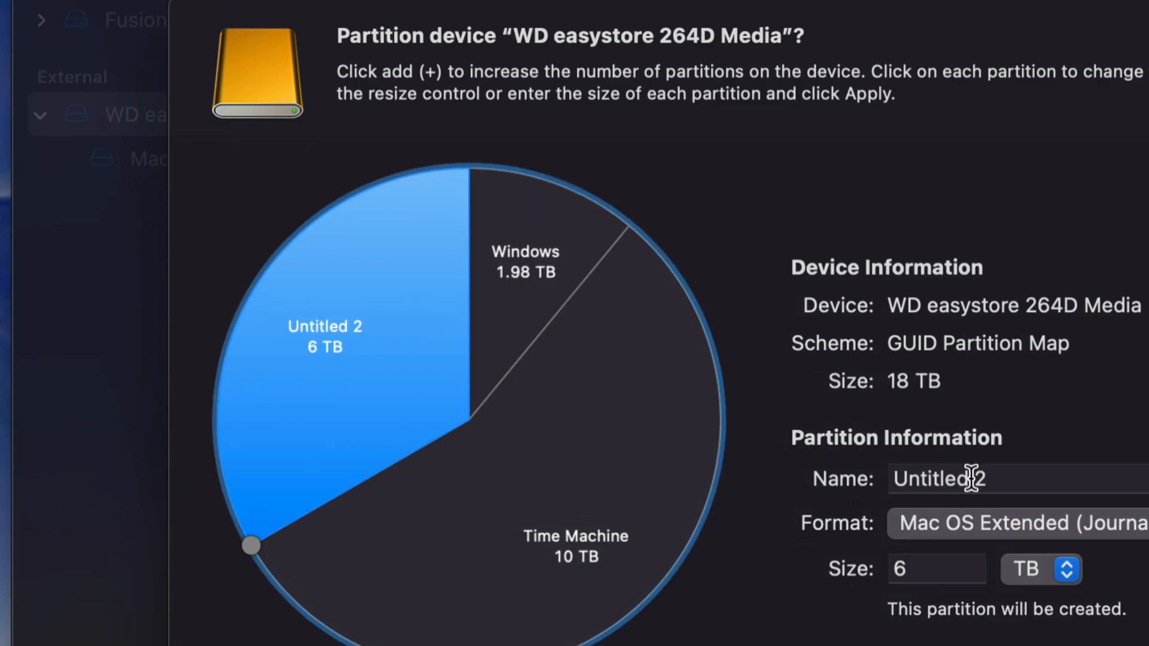
left_click_drag(995, 474, 890, 487)
type("Mac Backup")
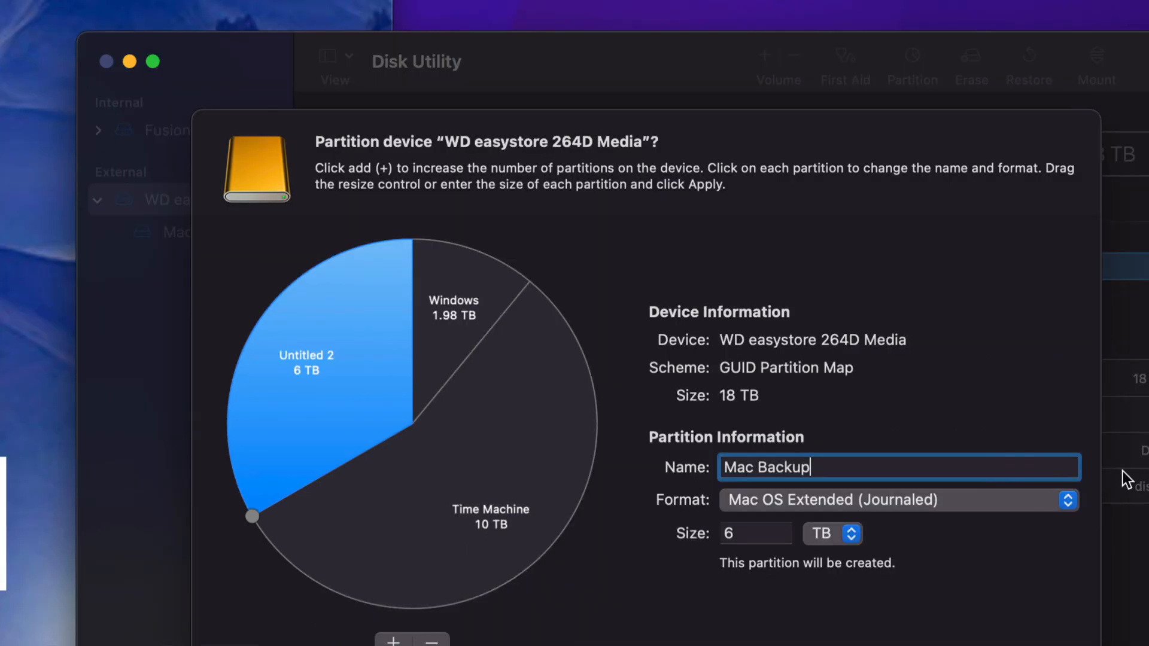
left_click(974, 500)
left_click(948, 501)
left_click(946, 501)
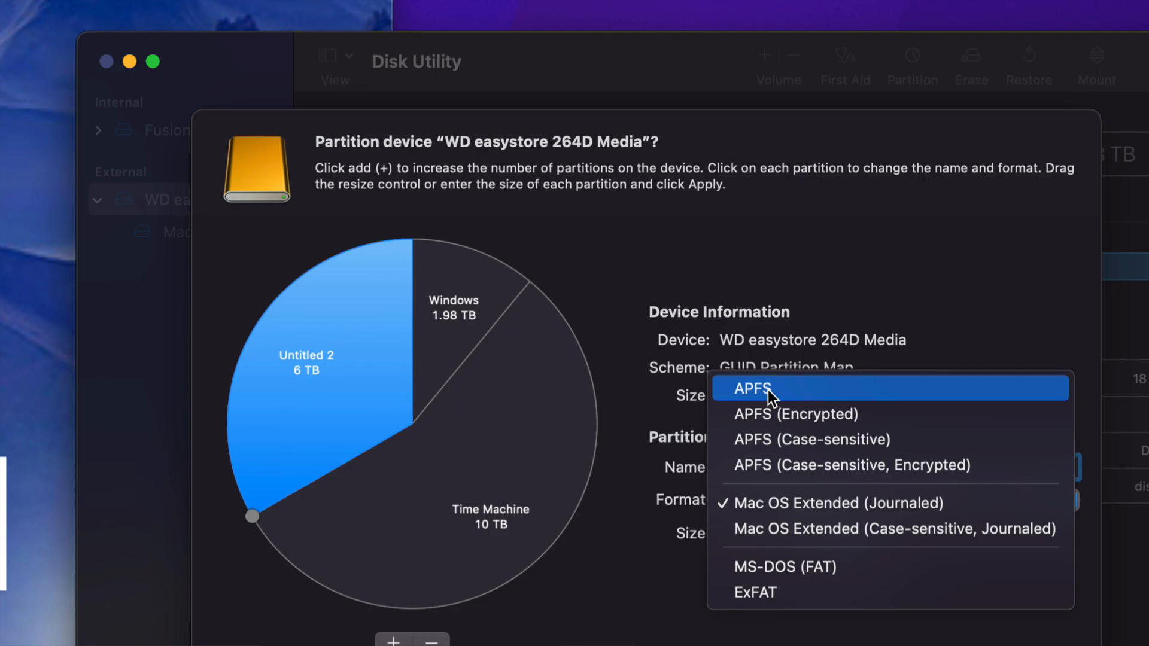
left_click(806, 508)
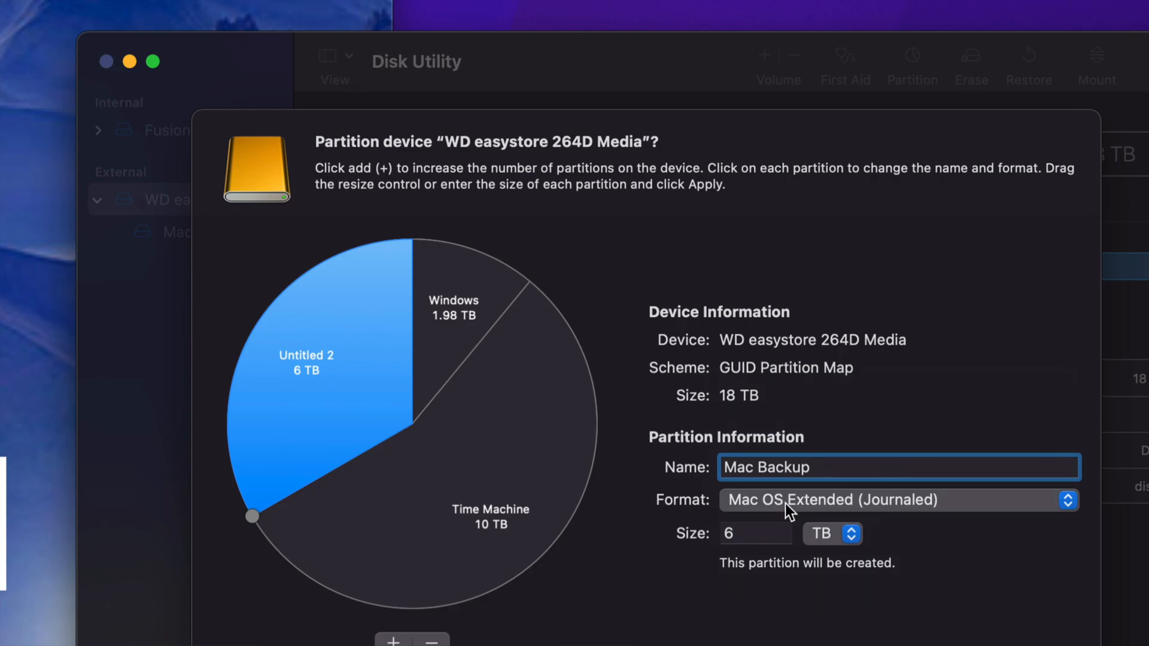
- Review the name, format and size of the Time Machine, Mac Backup and Windows partitions
left_click(562, 447)
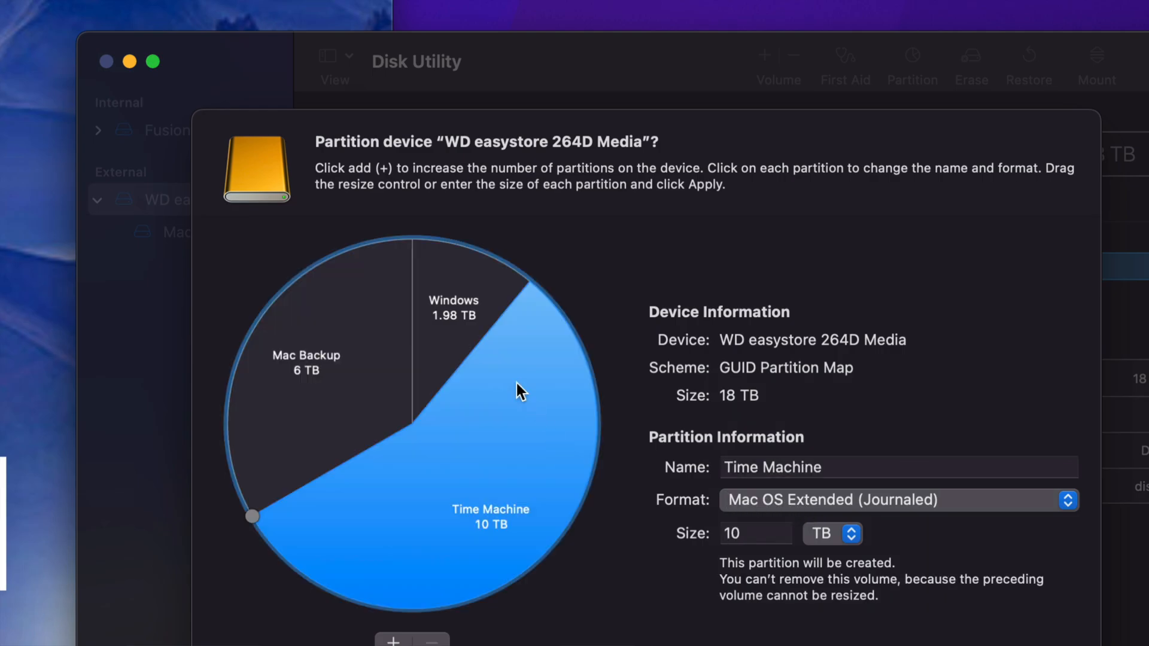
left_click(456, 353)
left_click(395, 356)
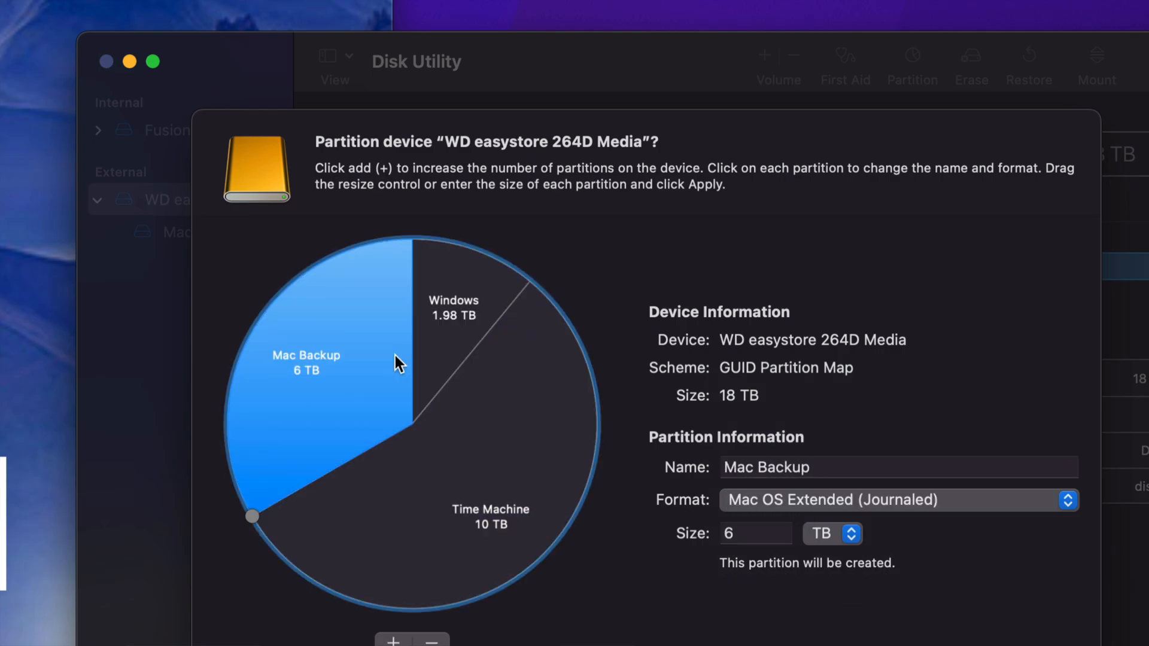
left_click(470, 366)
left_click(444, 345)
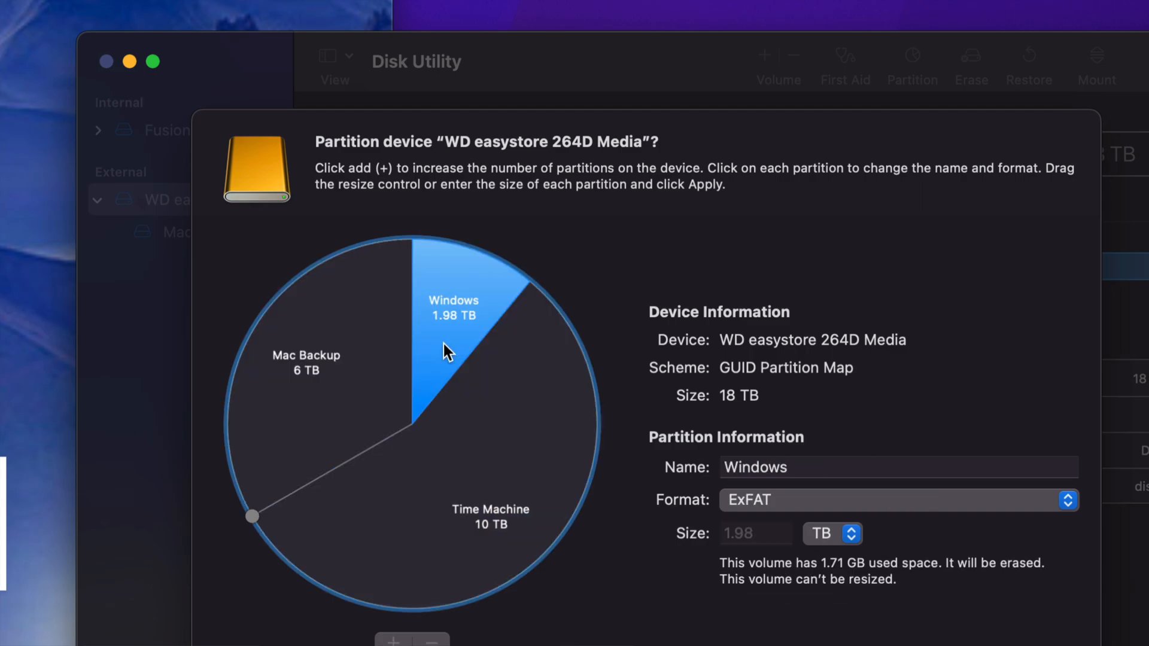
left_click(389, 362)
left_click(481, 438)
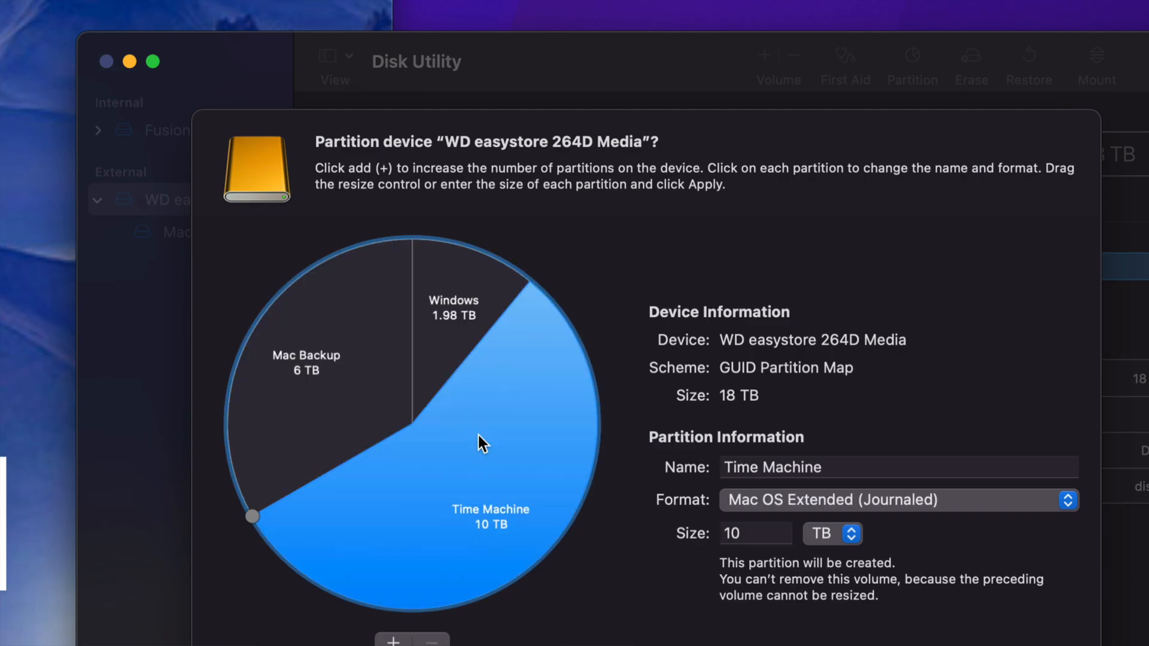
left_click(431, 355)
left_click(362, 368)
left_click(468, 429)
left_click(441, 352)
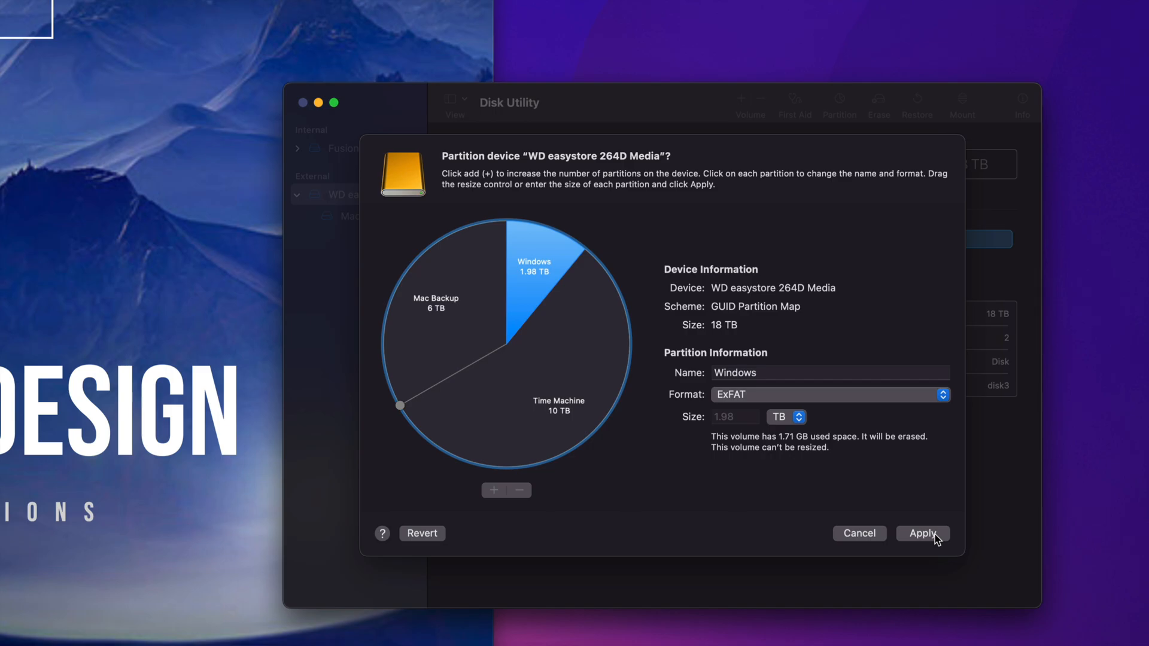
- Apply the three-partition layout to the WD easystore disk and select the three new drives on the desktop
left_click(935, 534)
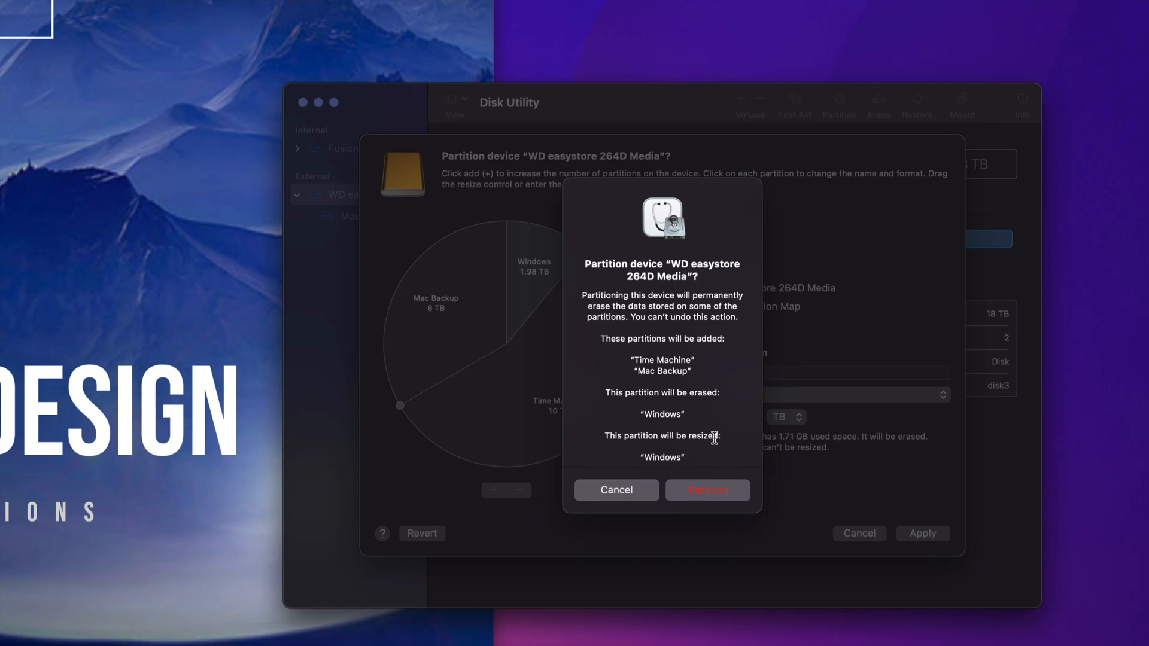
left_click(708, 491)
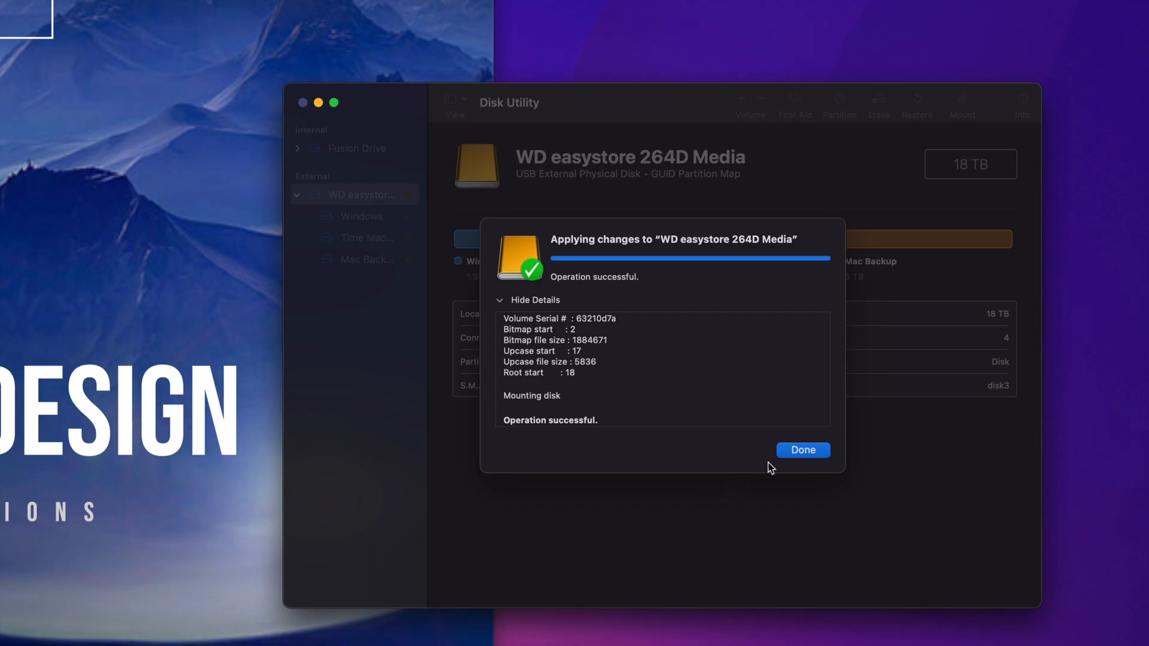
left_click(811, 450)
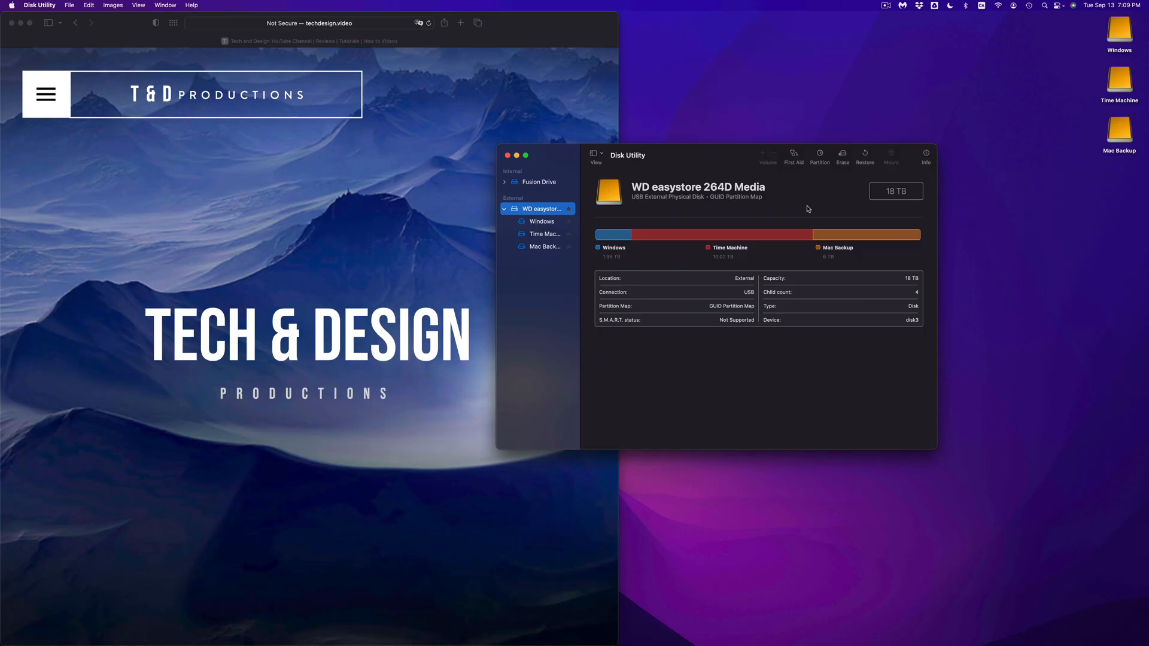
left_click_drag(1080, 28, 1036, 201)
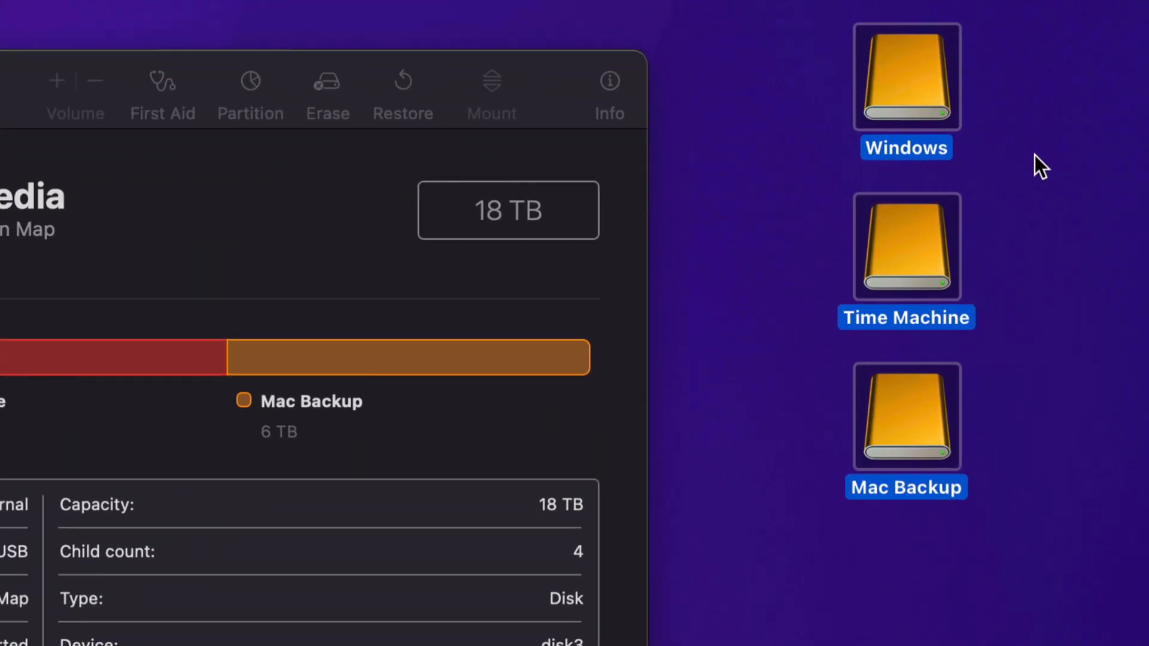
- Open the Windows, Time Machine and Mac Backup drives one after another to inspect their contents, closing each window
left_click(1011, 131)
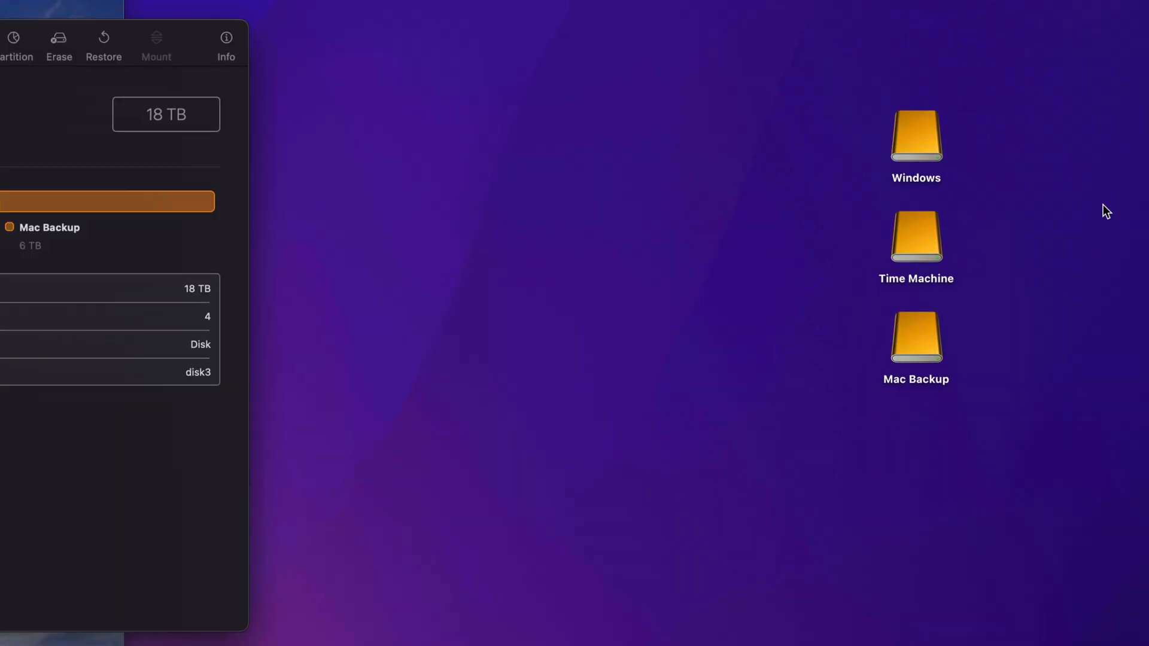
double_click(937, 136)
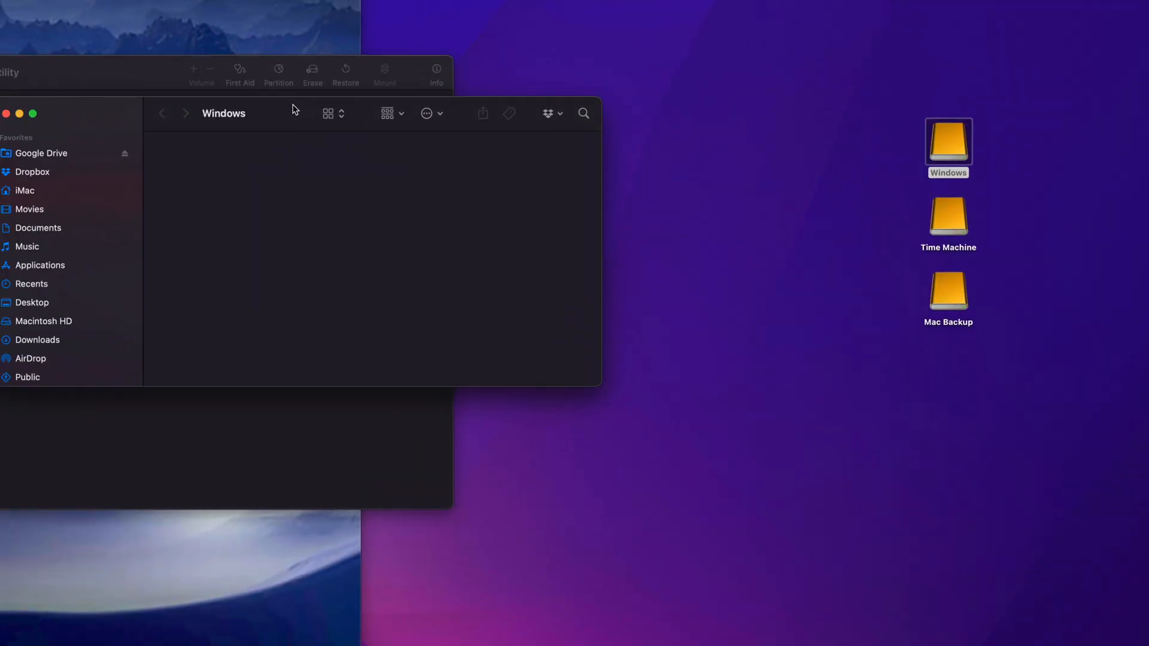
left_click_drag(294, 109, 498, 154)
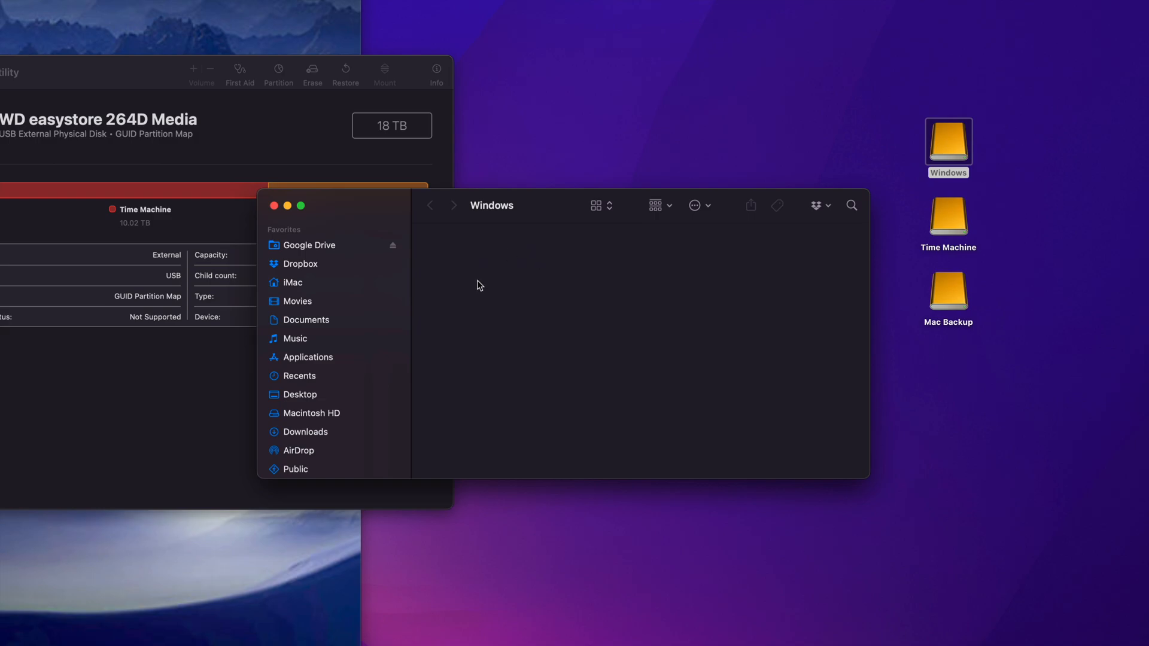
left_click(274, 205)
double_click(956, 215)
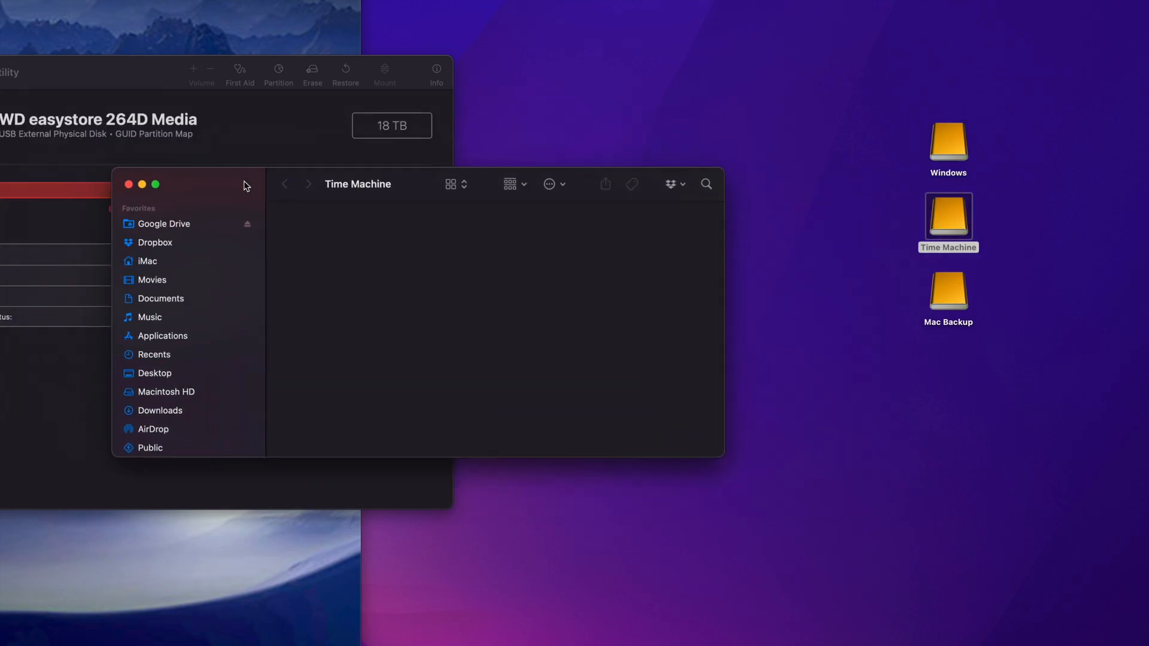
left_click(128, 186)
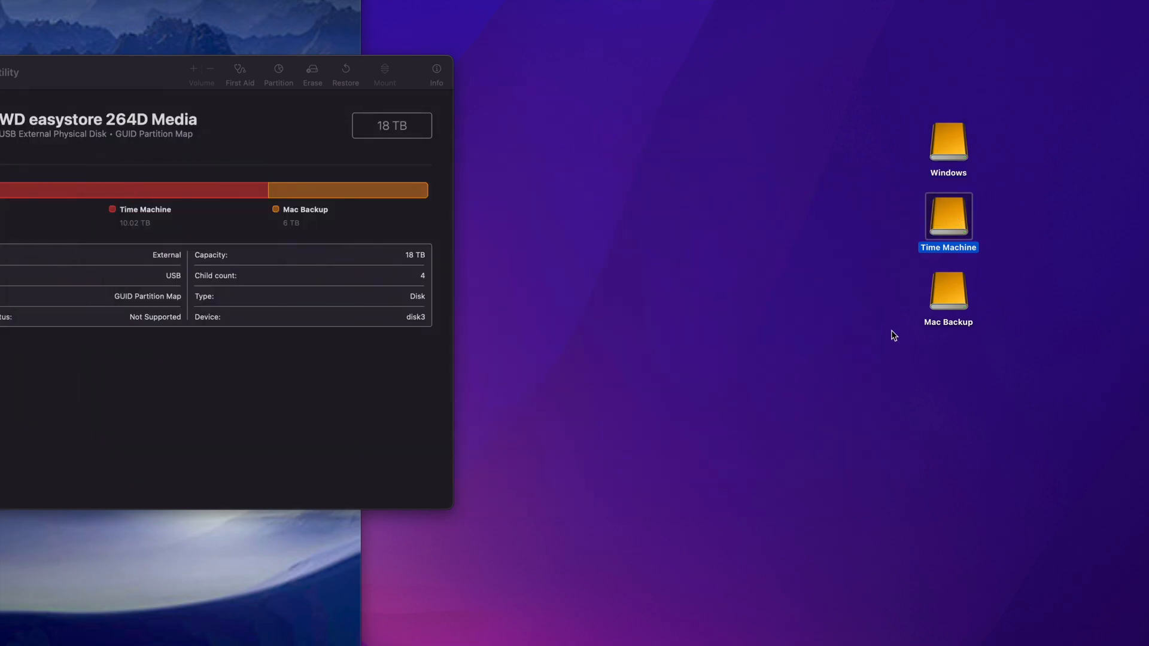
left_click(954, 306)
double_click(954, 306)
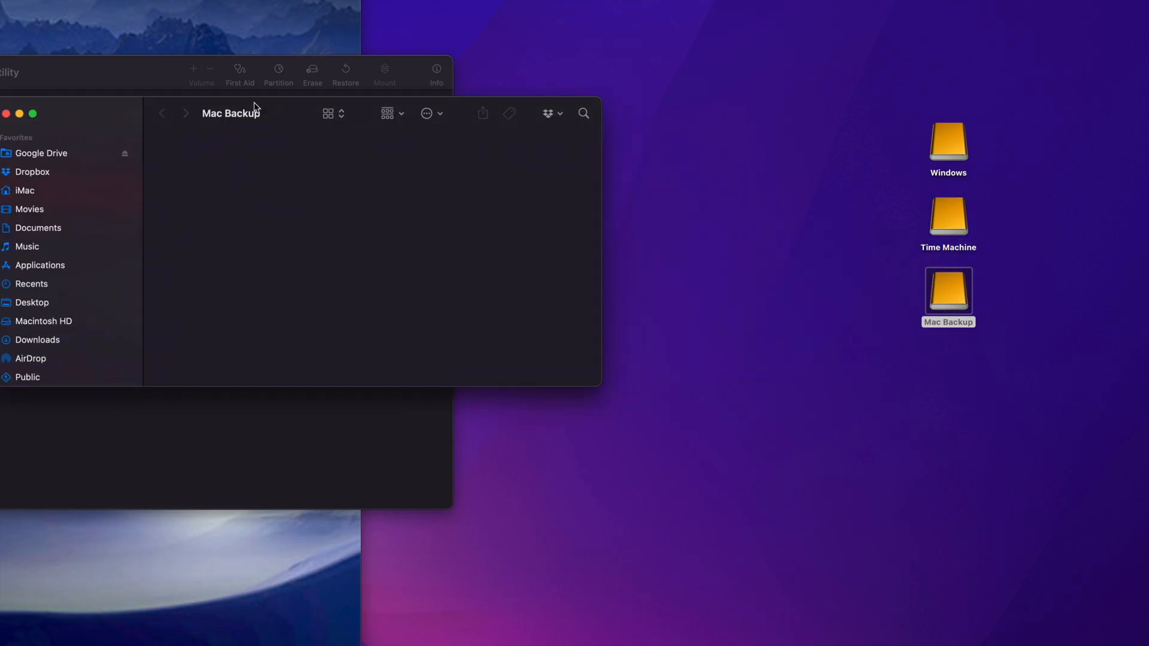
left_click_drag(106, 108, 356, 222)
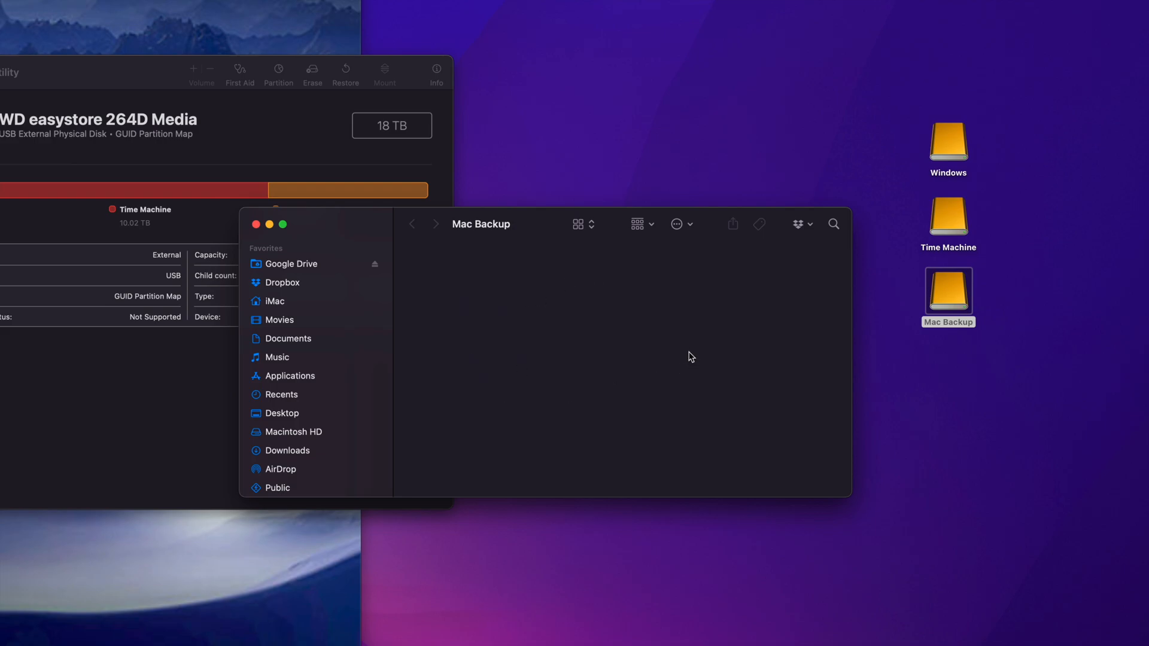
key("super+w")
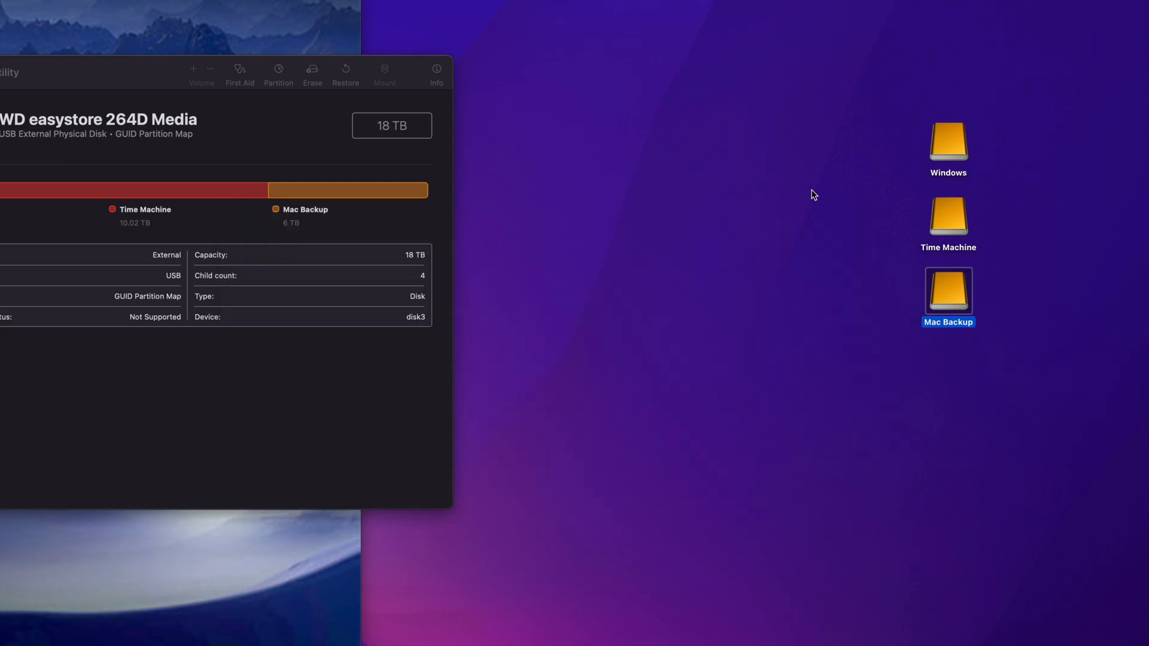
- Select the Time Machine drive on the desktop and close the Disk Utility window
left_click(938, 223)
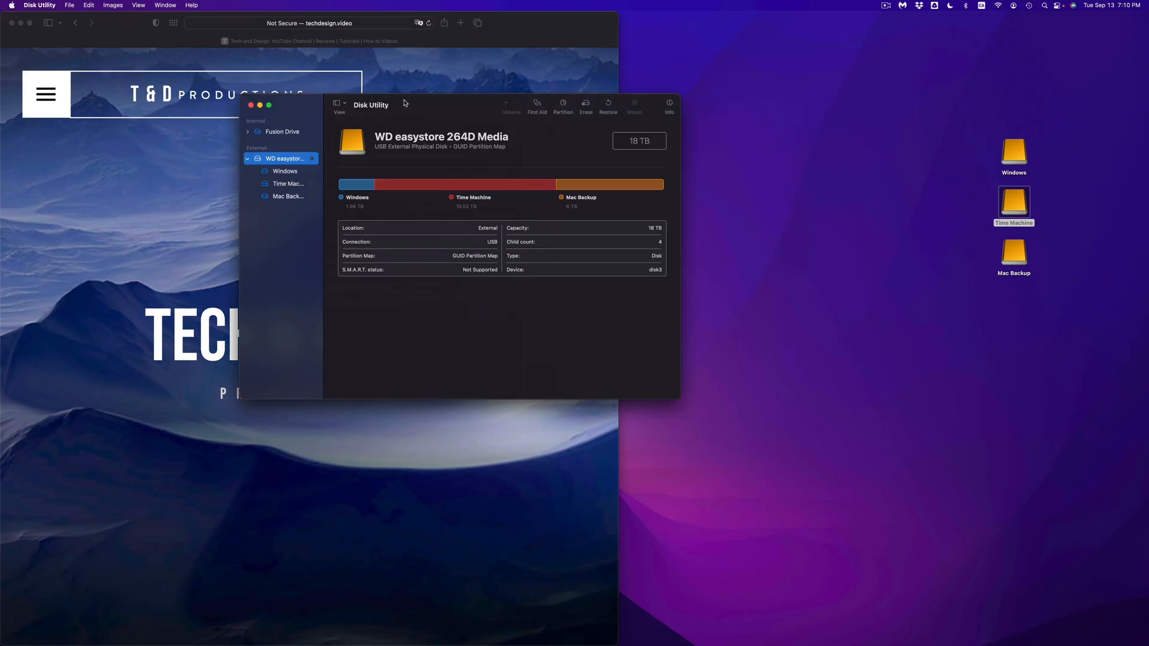
left_click_drag(31, 64, 410, 177)
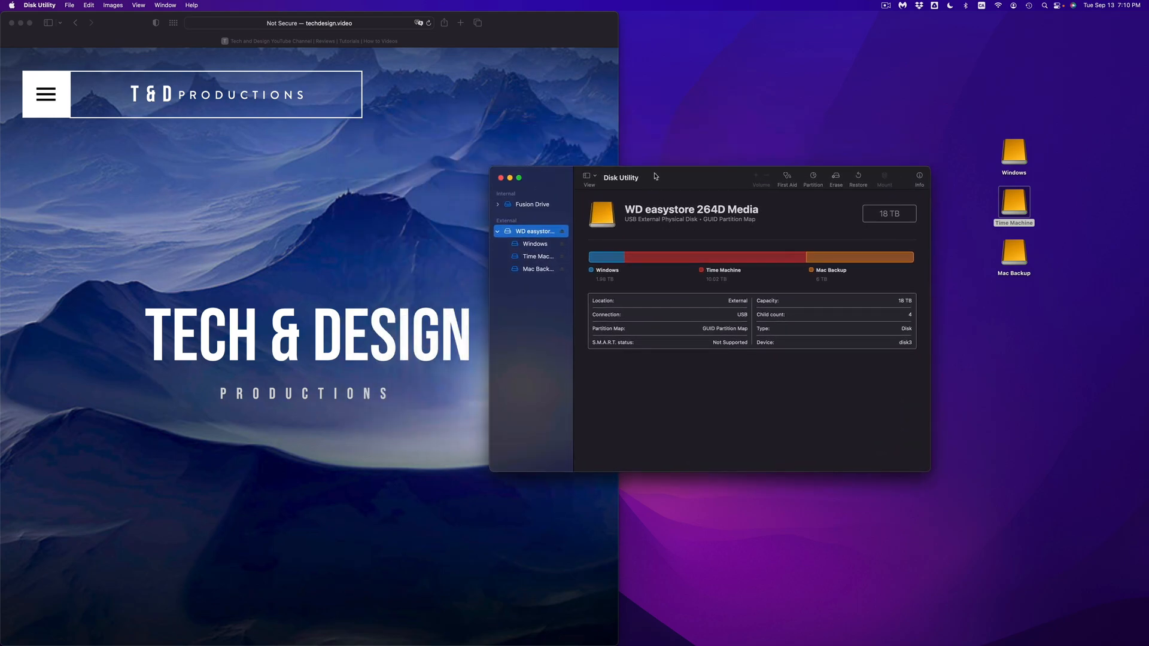
left_click(501, 178)
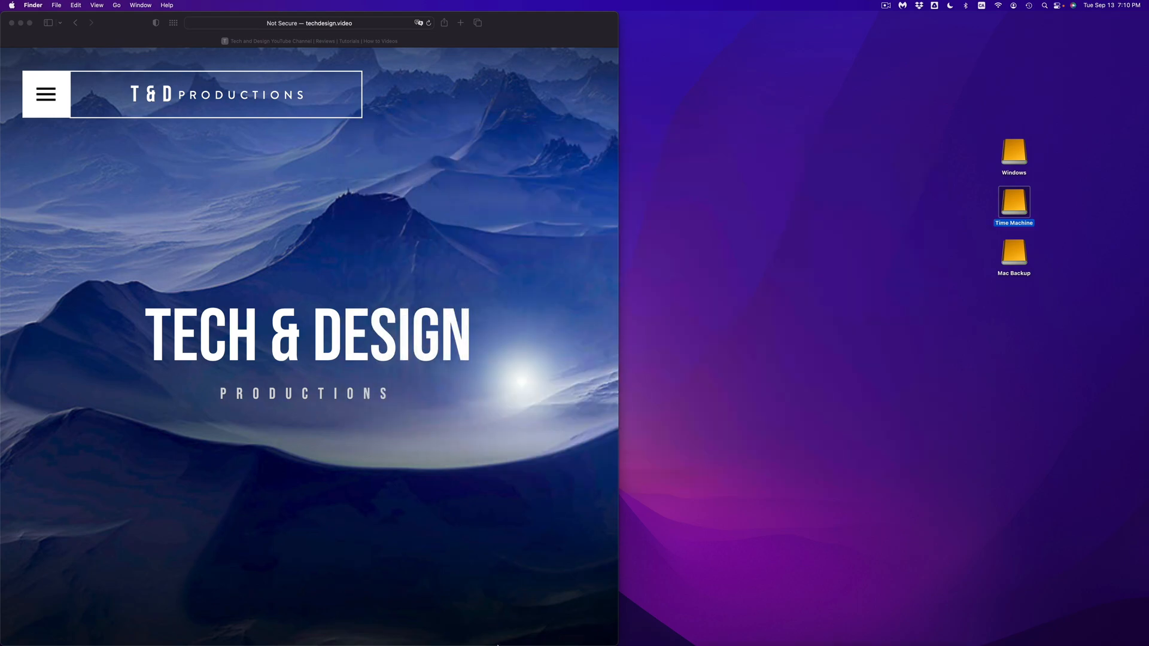
- Switch to System Preferences and open the Time Machine settings
mouse_move(498, 644)
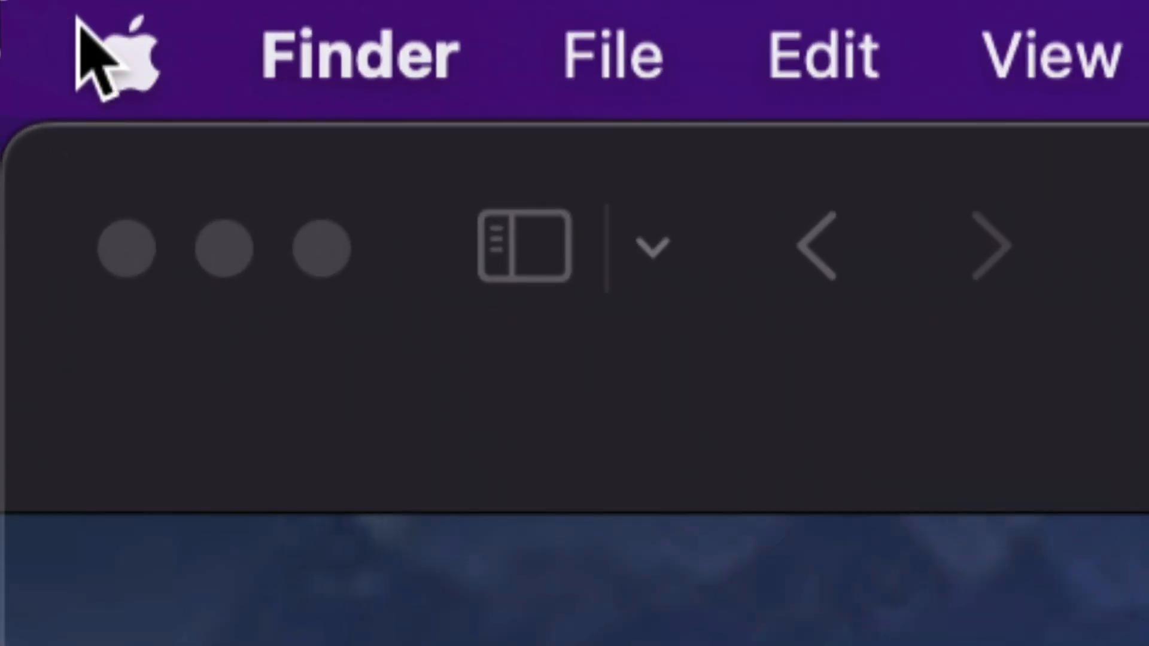
left_click(11, 4)
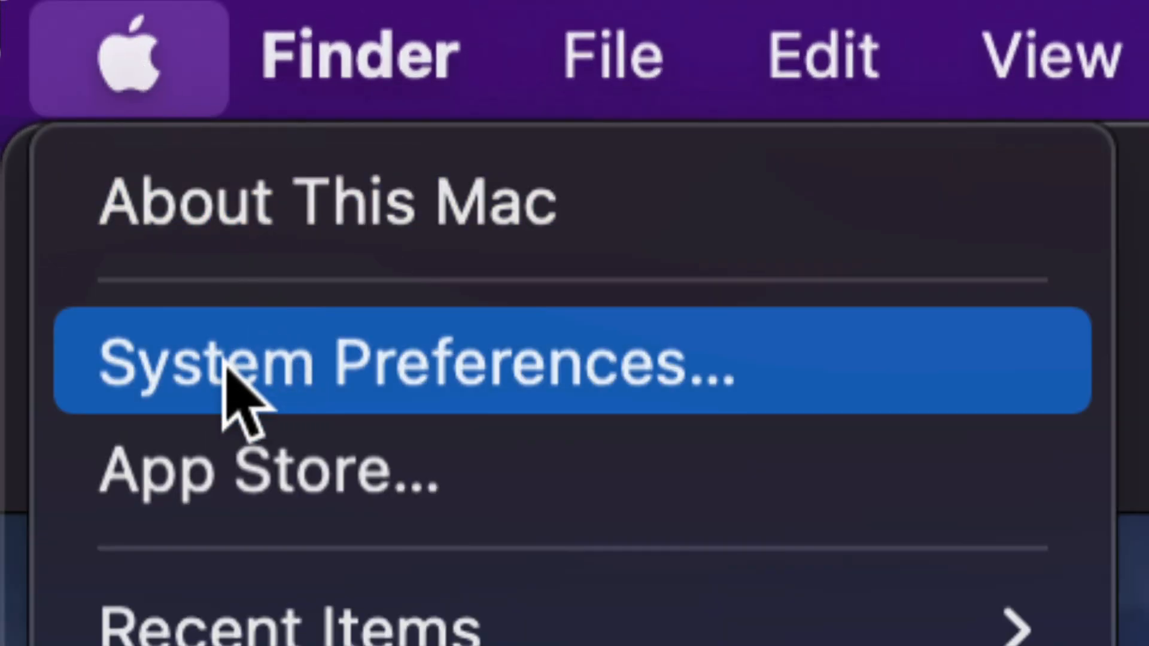
left_click(506, 364)
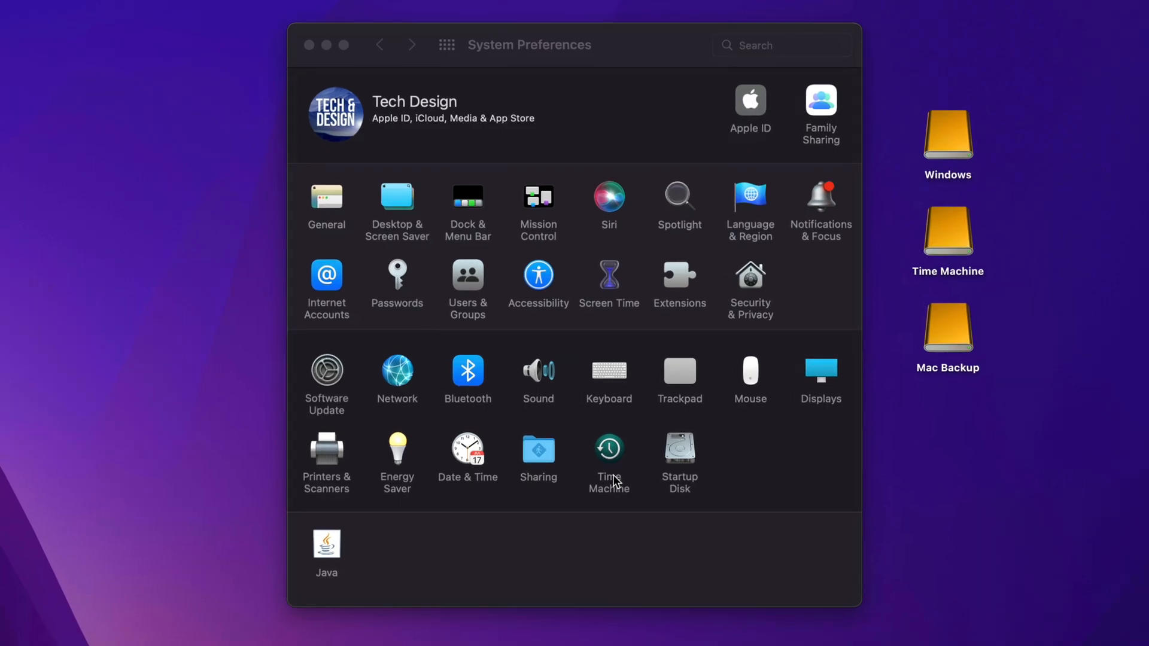
left_click(612, 422)
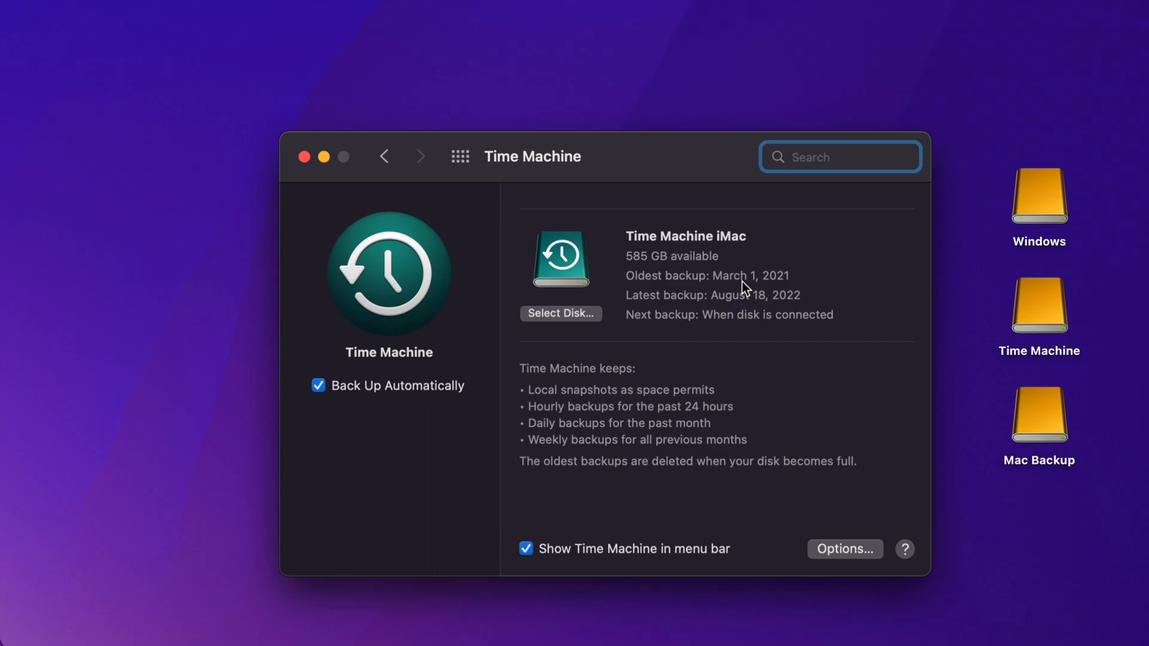
- Add the 10 TB Time Machine disk as a backup disk alongside Time Machine iMac, using both, and turn off automatic backups
left_click(550, 316)
scroll(519, 358, "down", 3)
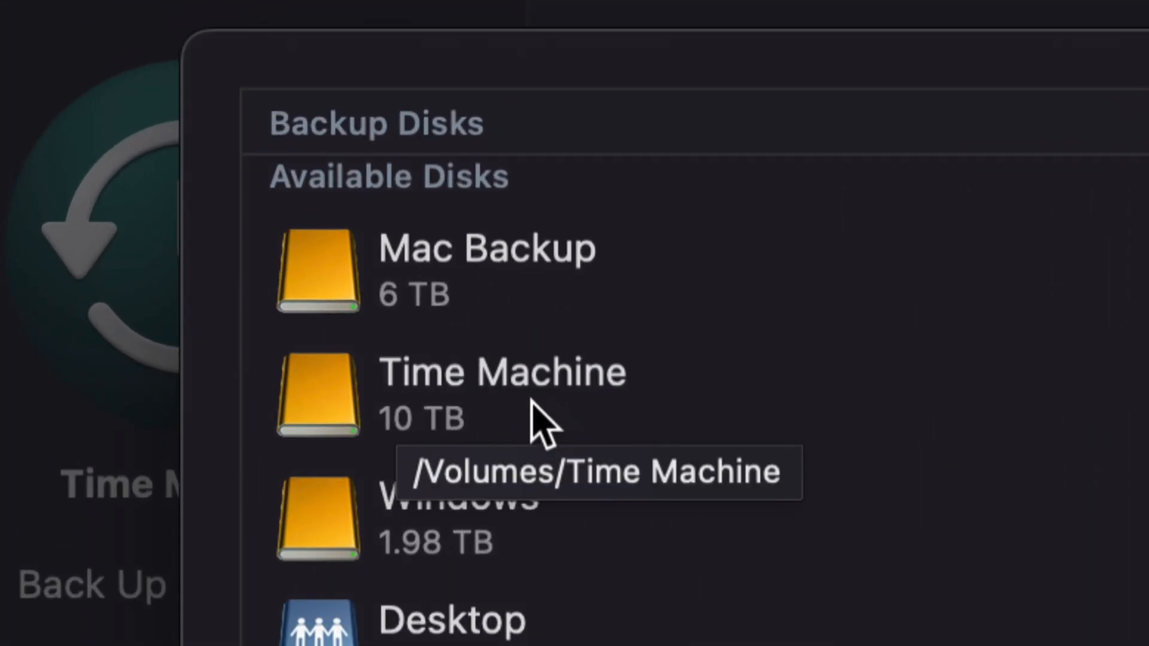
left_click(505, 389)
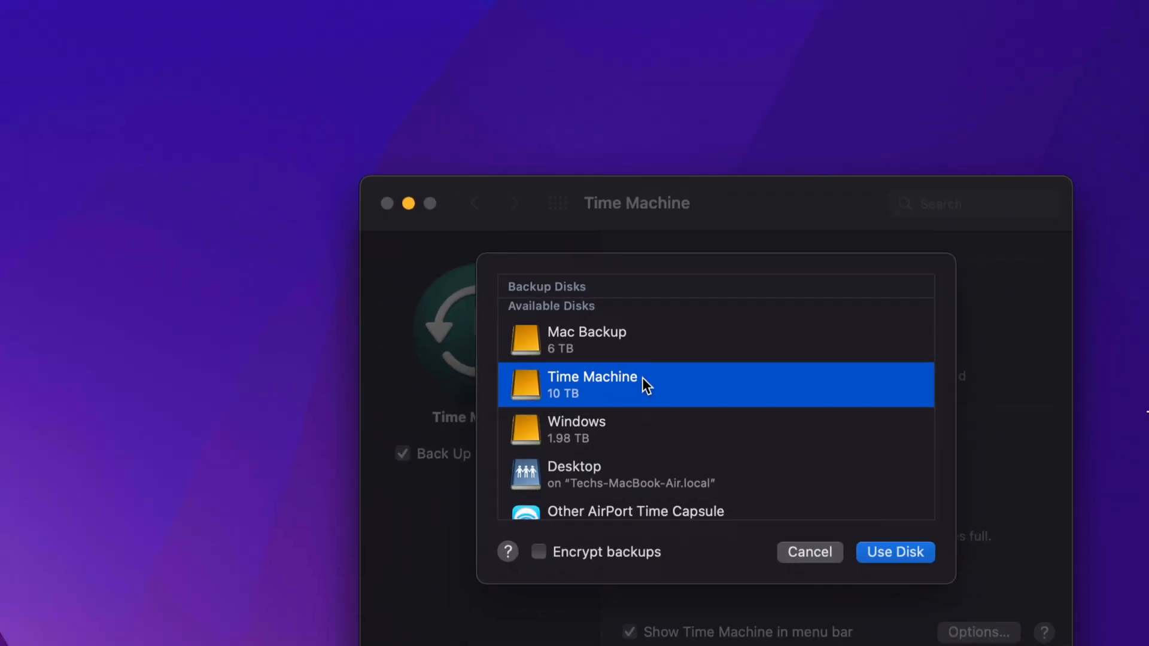
left_click(908, 553)
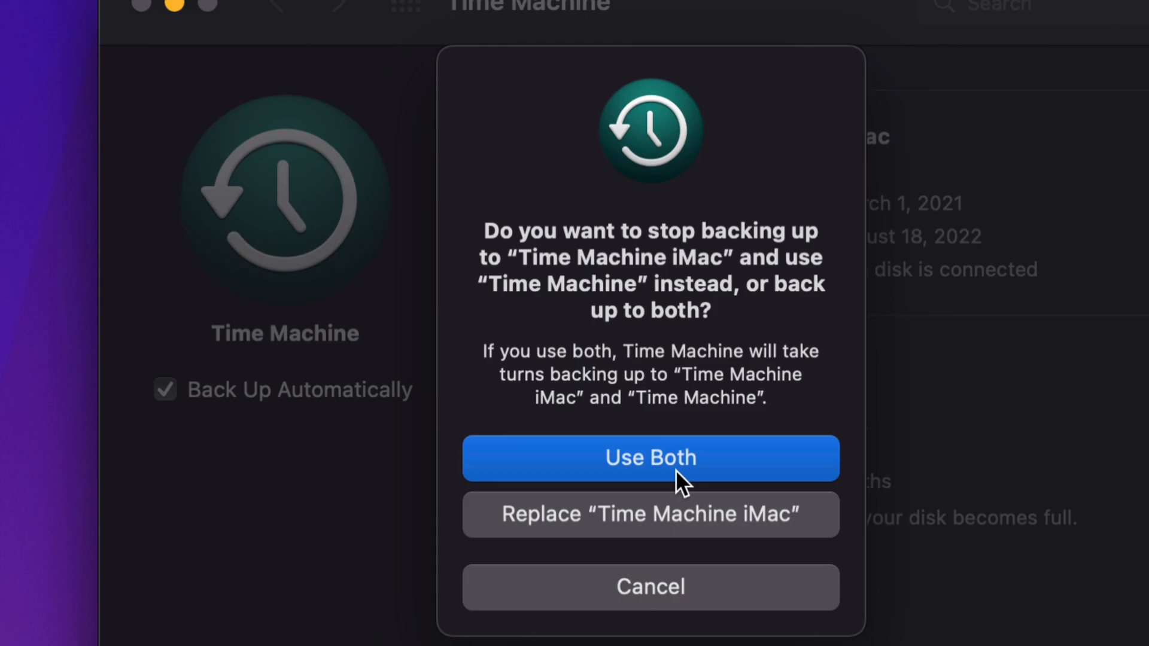
left_click(604, 458)
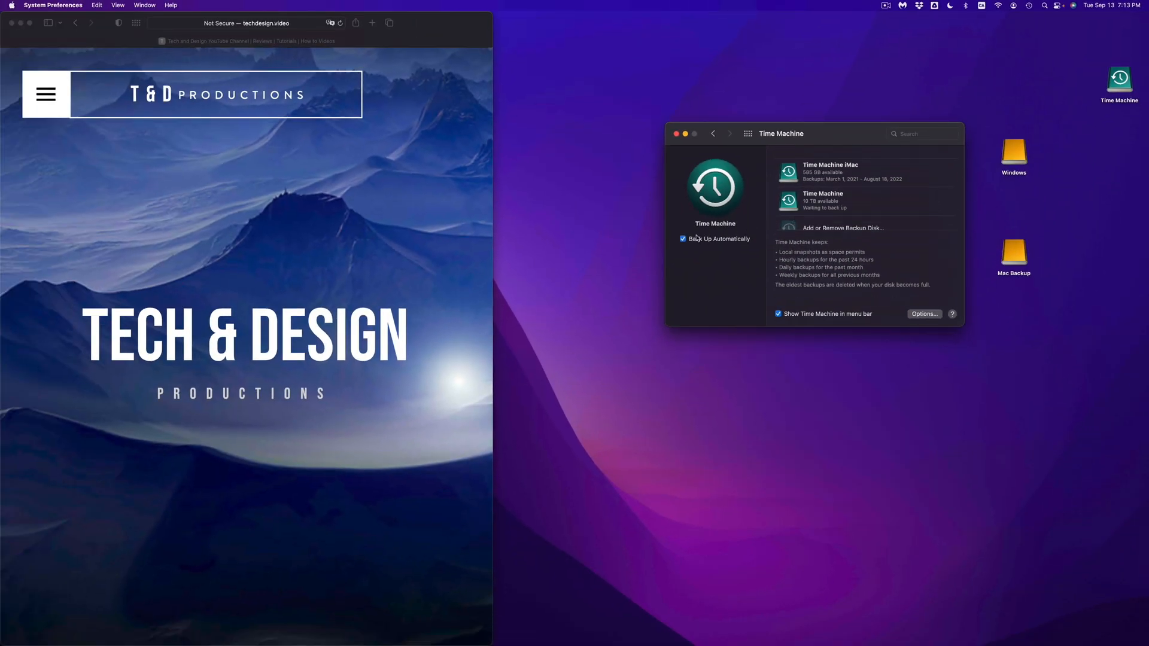
left_click(683, 240)
left_click_drag(820, 141, 698, 148)
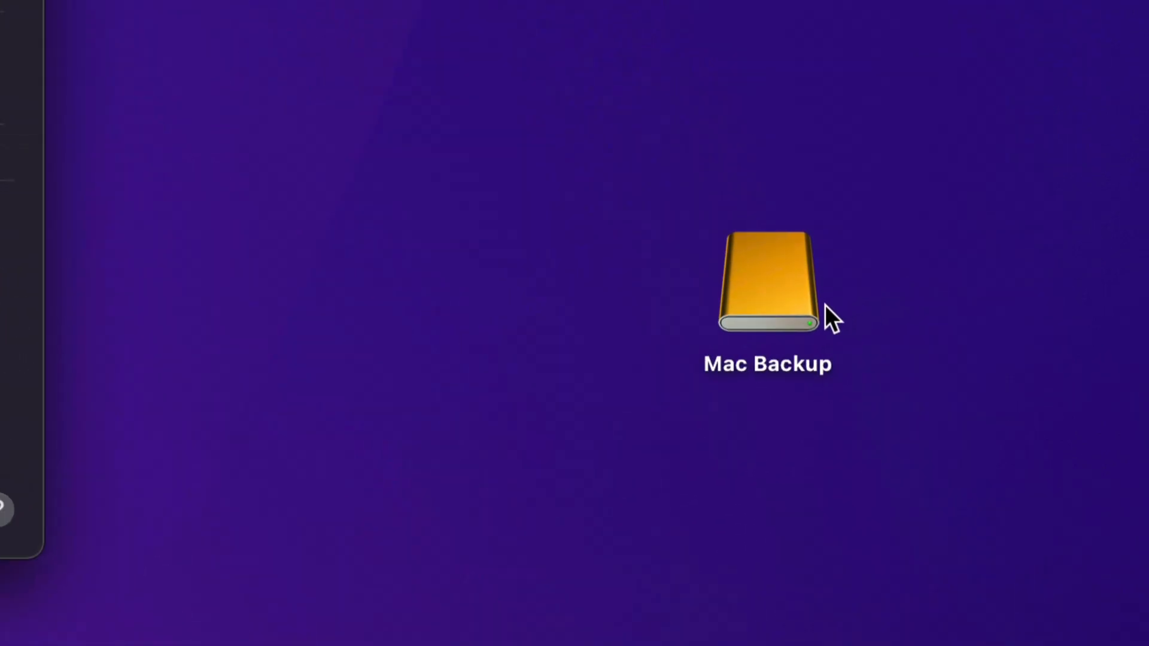
left_click(786, 317)
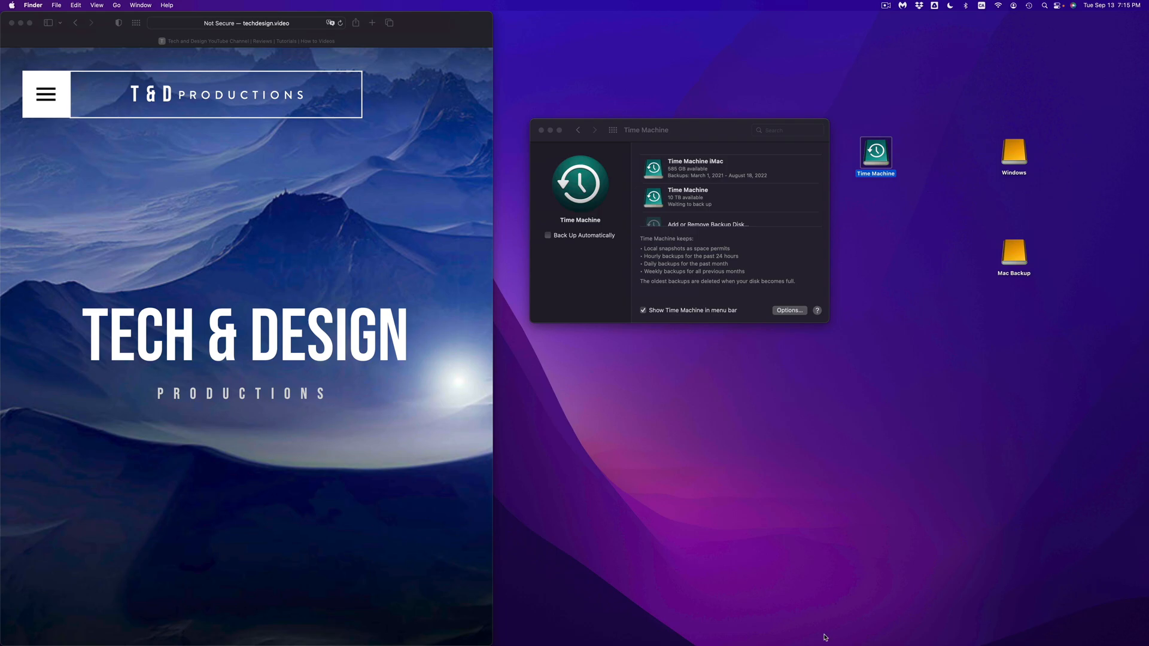
mouse_move(649, 640)
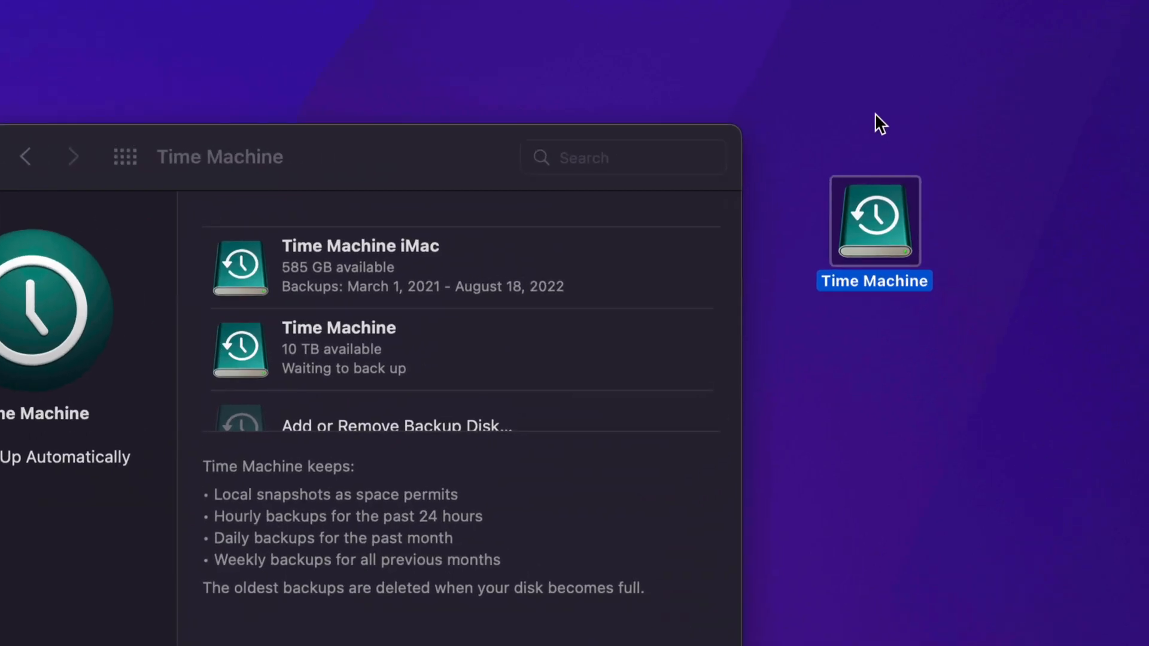
left_click(1033, 281)
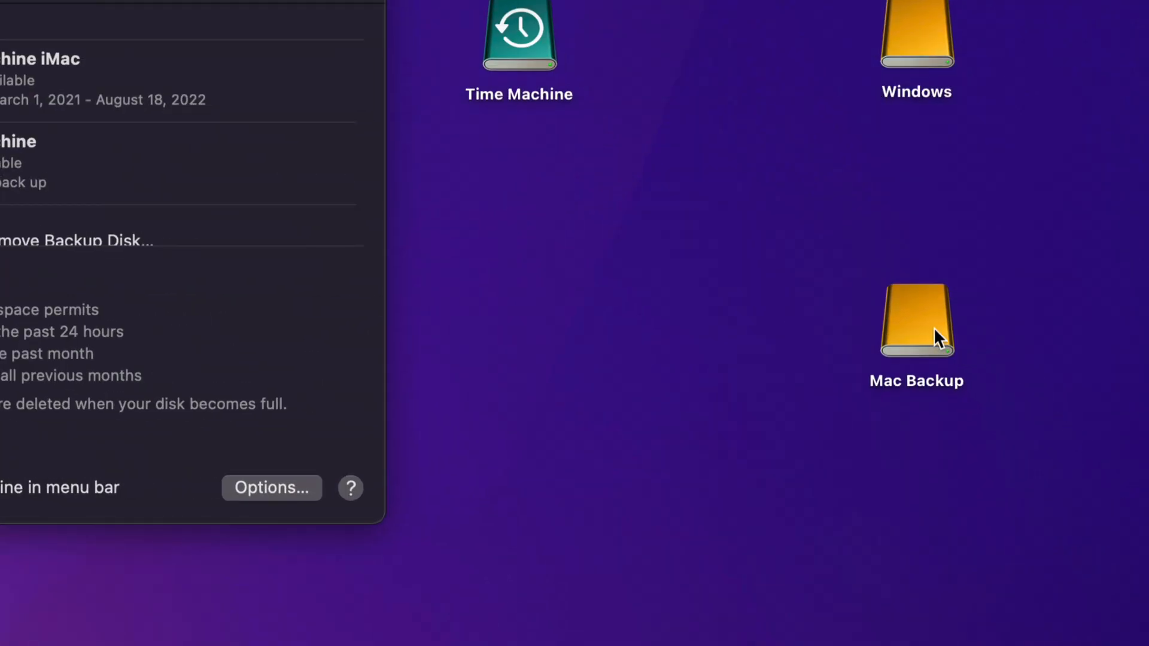
left_click(1018, 398)
left_click(889, 353)
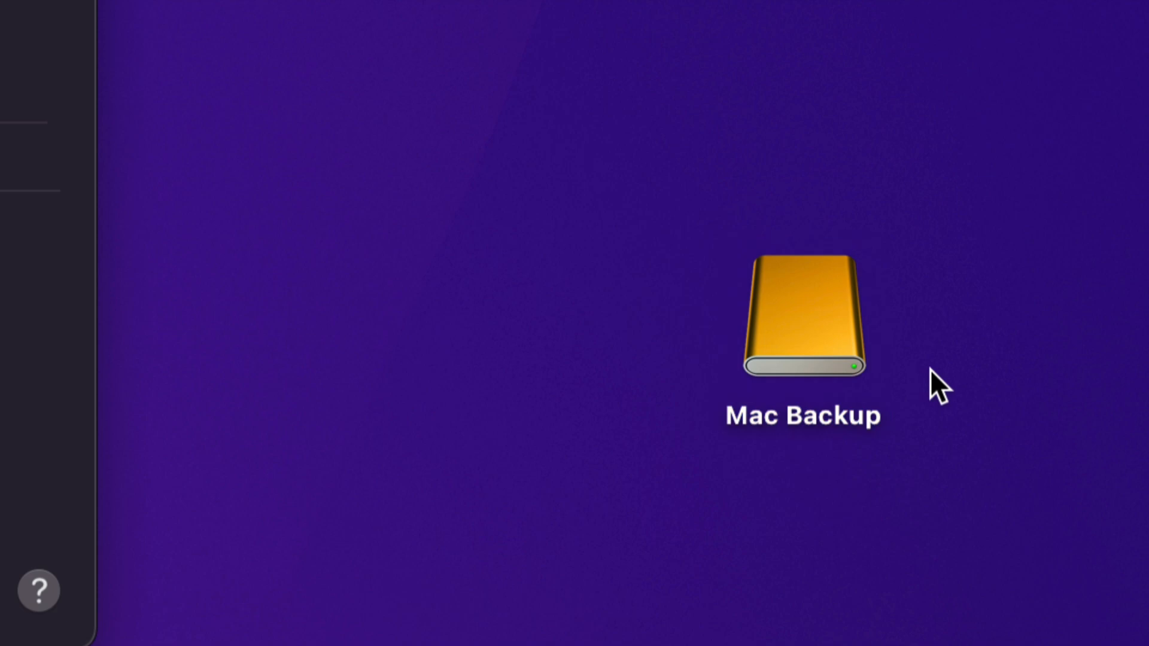
left_click(687, 149)
left_click(640, 102)
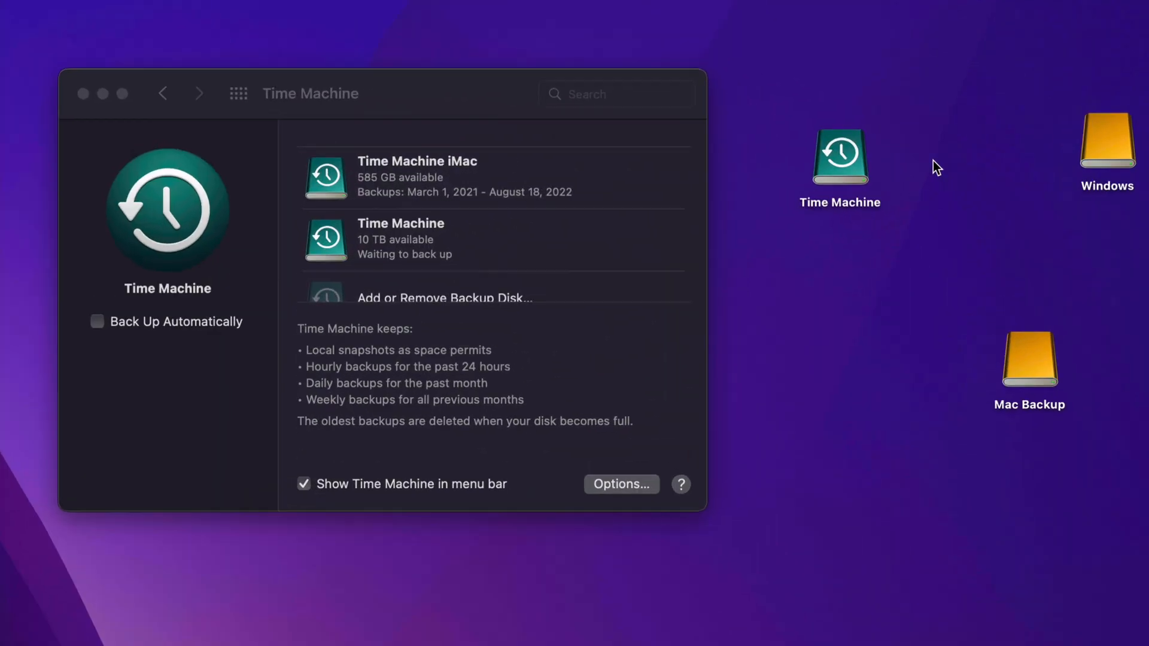
left_click_drag(858, 166, 850, 196)
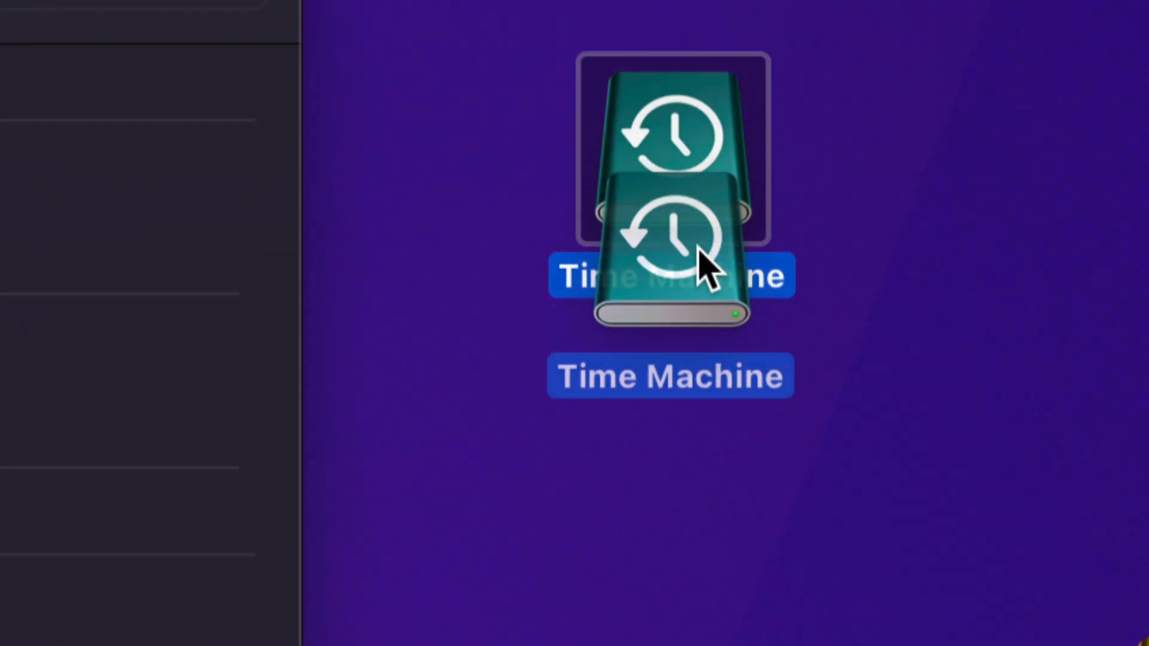
left_click_drag(700, 248, 705, 269)
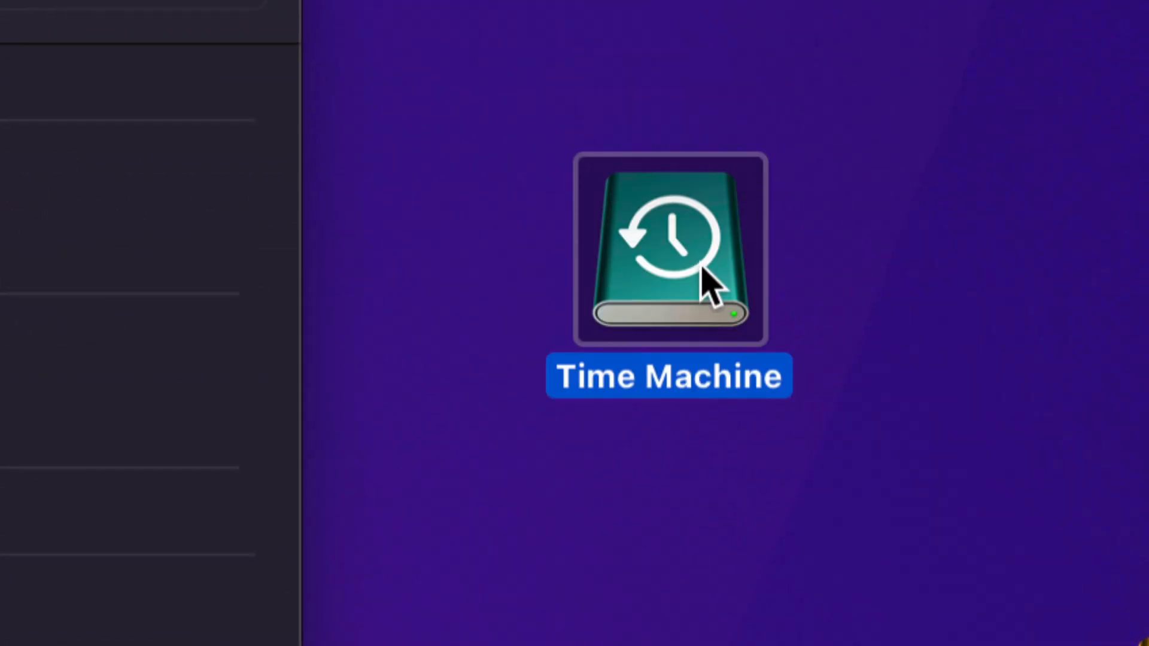
- Open the Time Machine status menu to view the latest backup and the manual backup commands
left_click(841, 278)
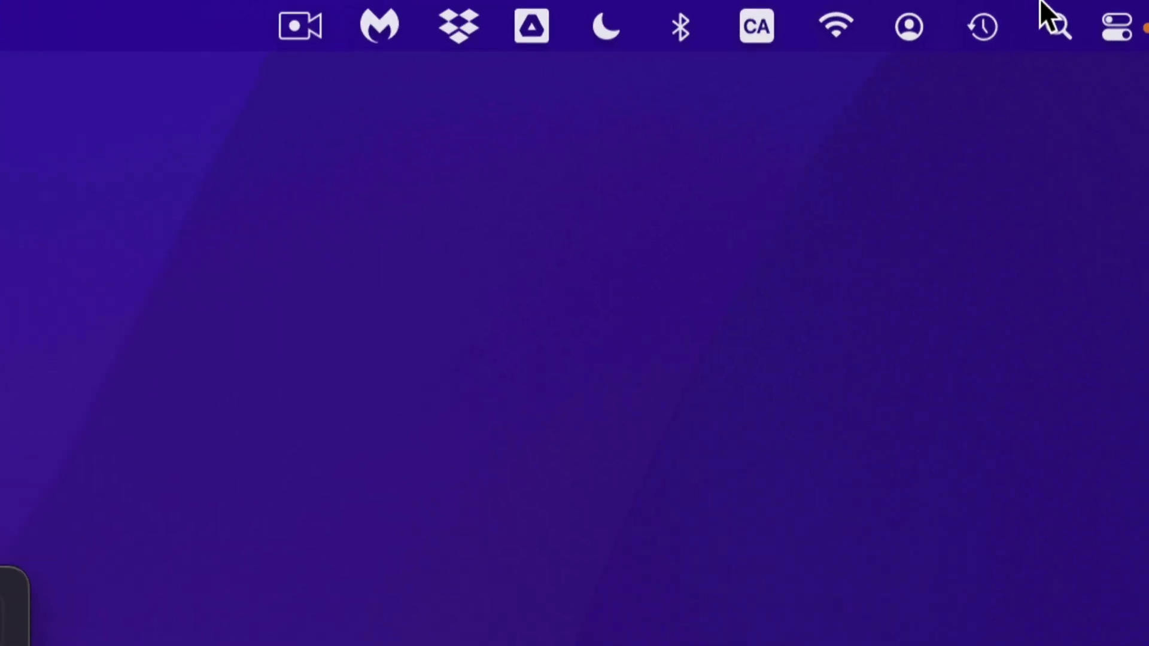
left_click(982, 23)
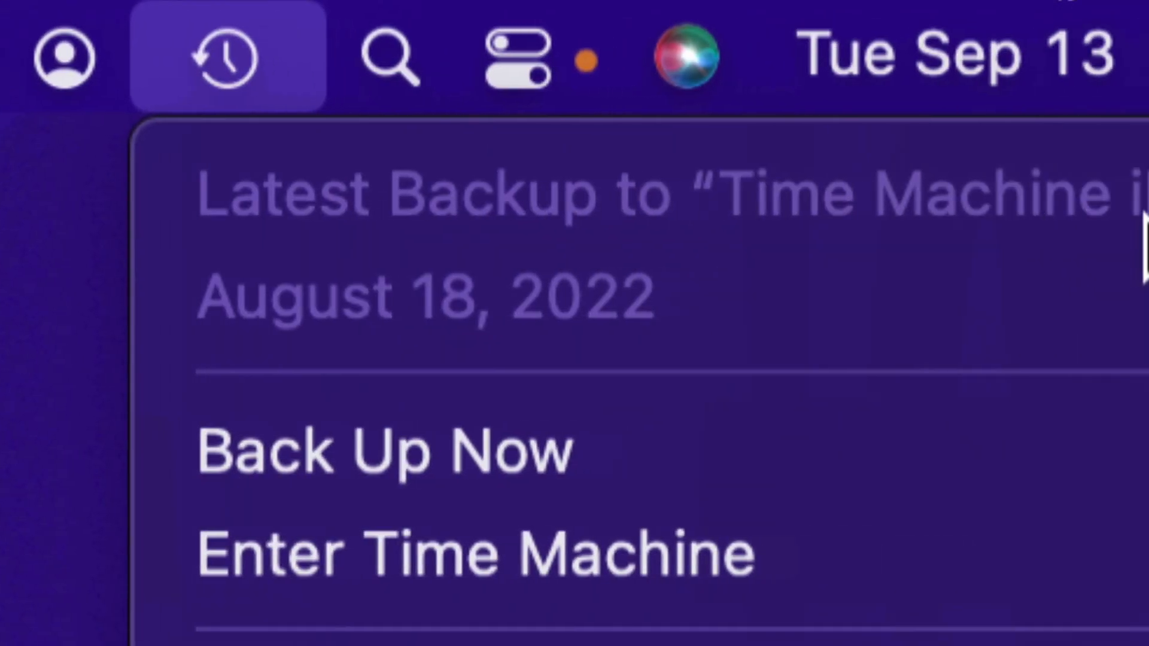